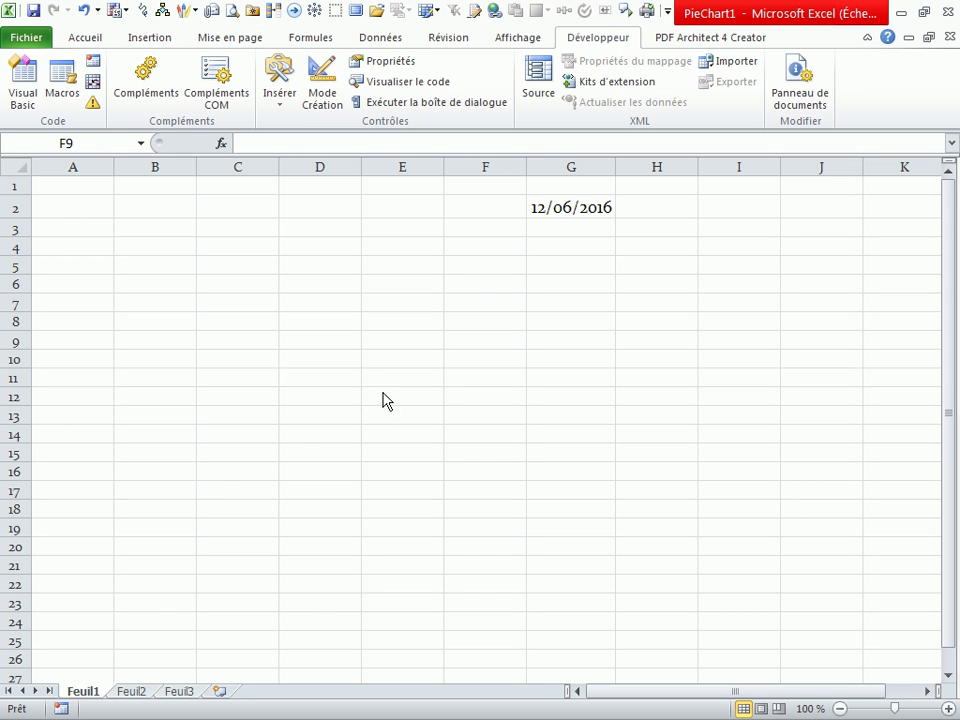
Step: Fill D7:D19 with the formula =ALEA.ENTRE.BORNES(-50;50) for random integers
{"action": "left_click", "coordinate": [315, 395]}
{"action": "left_click", "coordinate": [316, 340]}
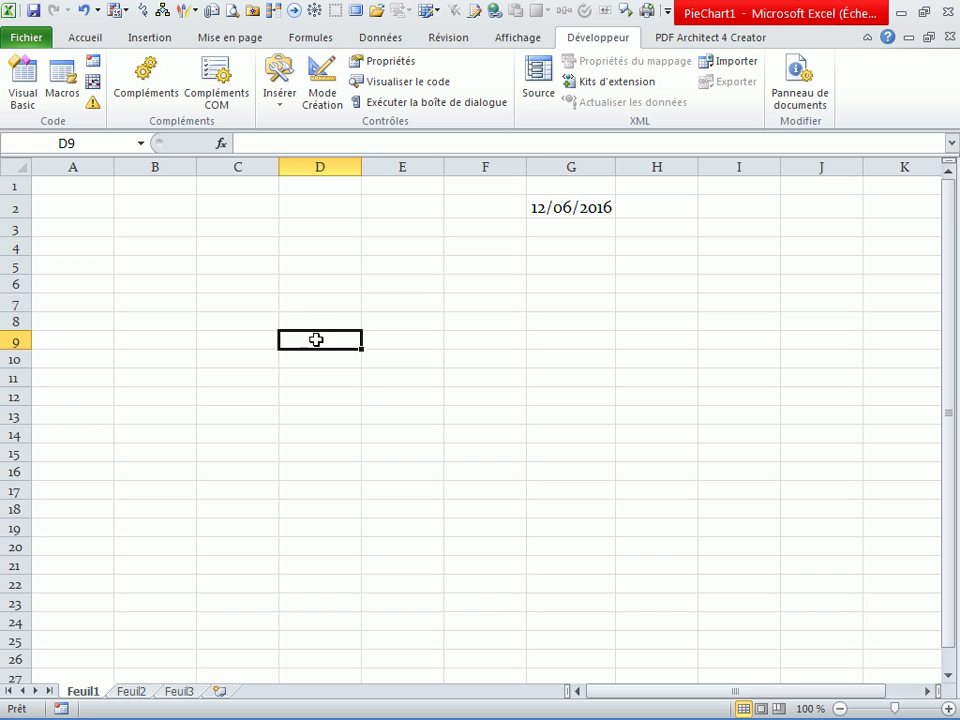
{"action": "left_click_drag", "start_coordinate": [307, 310], "coordinate": [313, 527]}
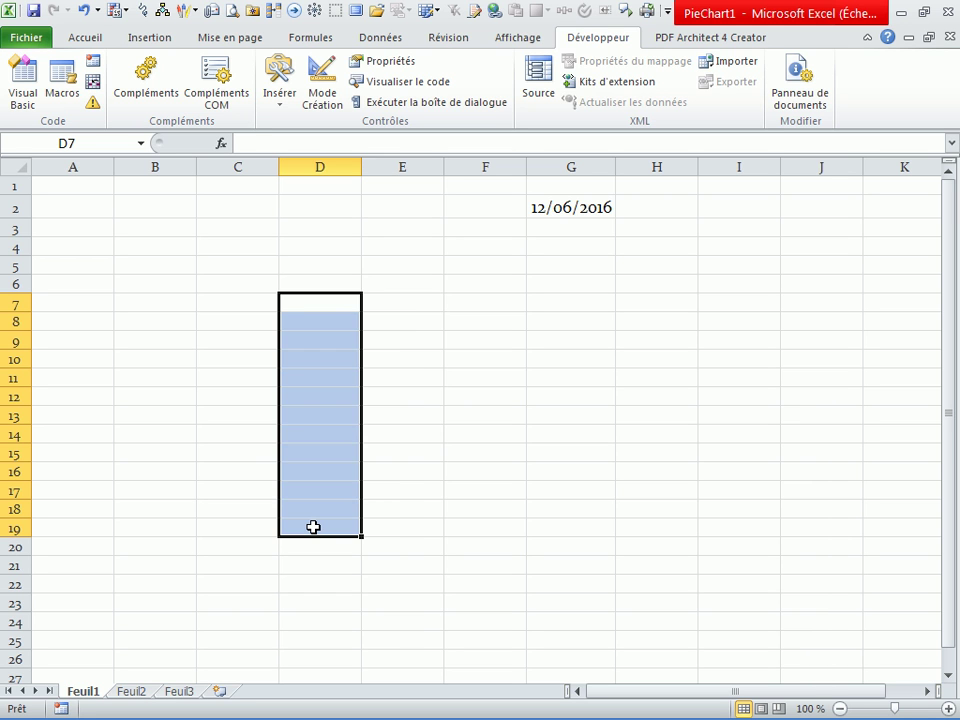
{"action": "type", "text": "+AL"}
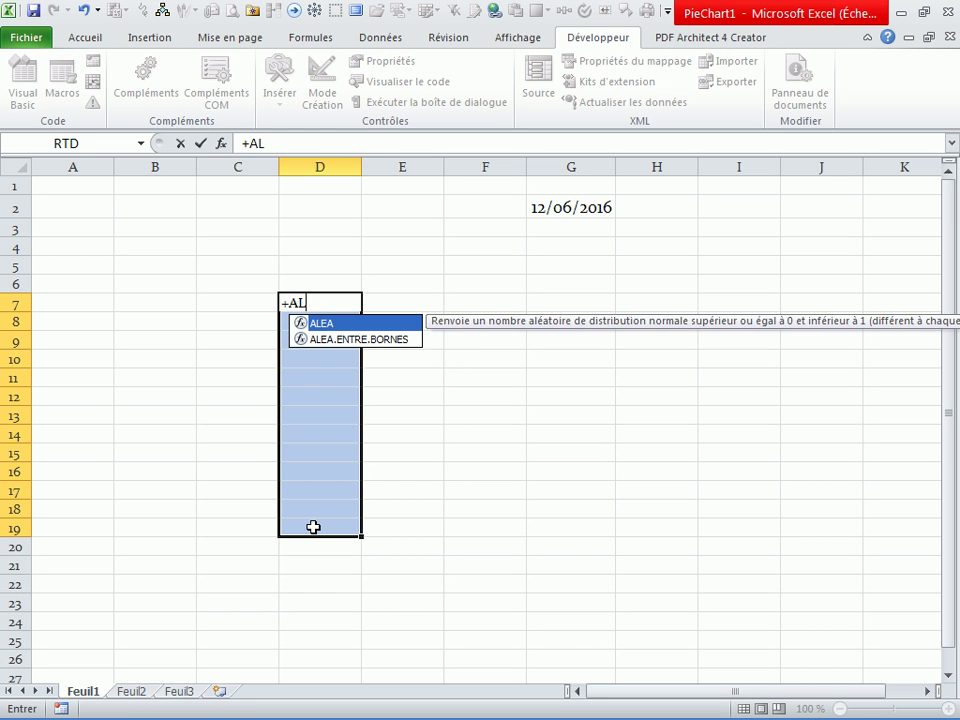
{"action": "double_click", "coordinate": [320, 338]}
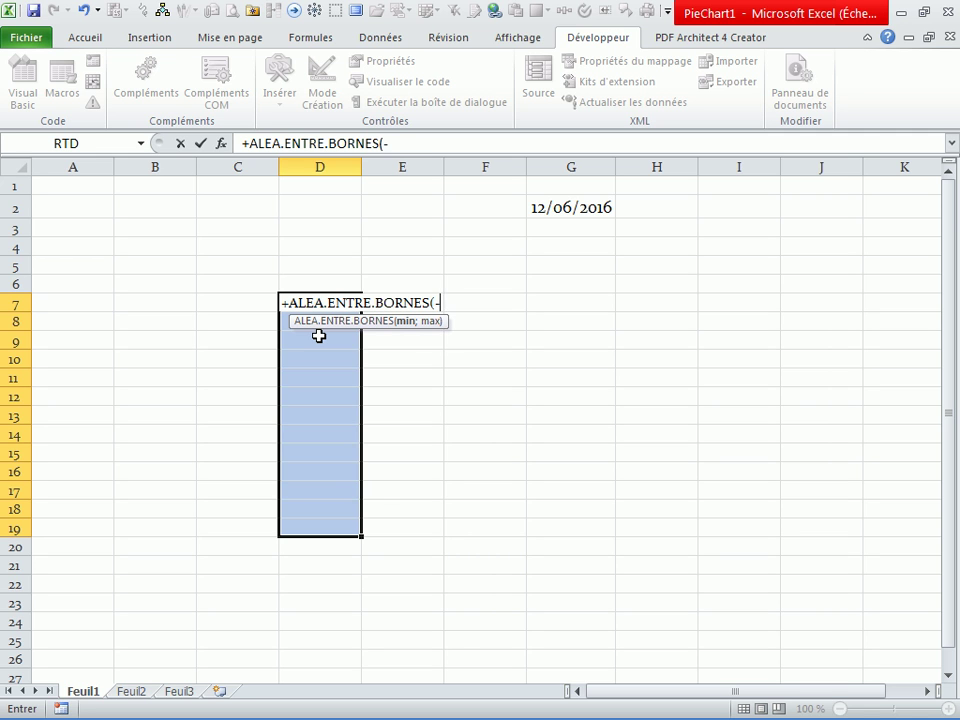
{"action": "type", "text": "50;50"}
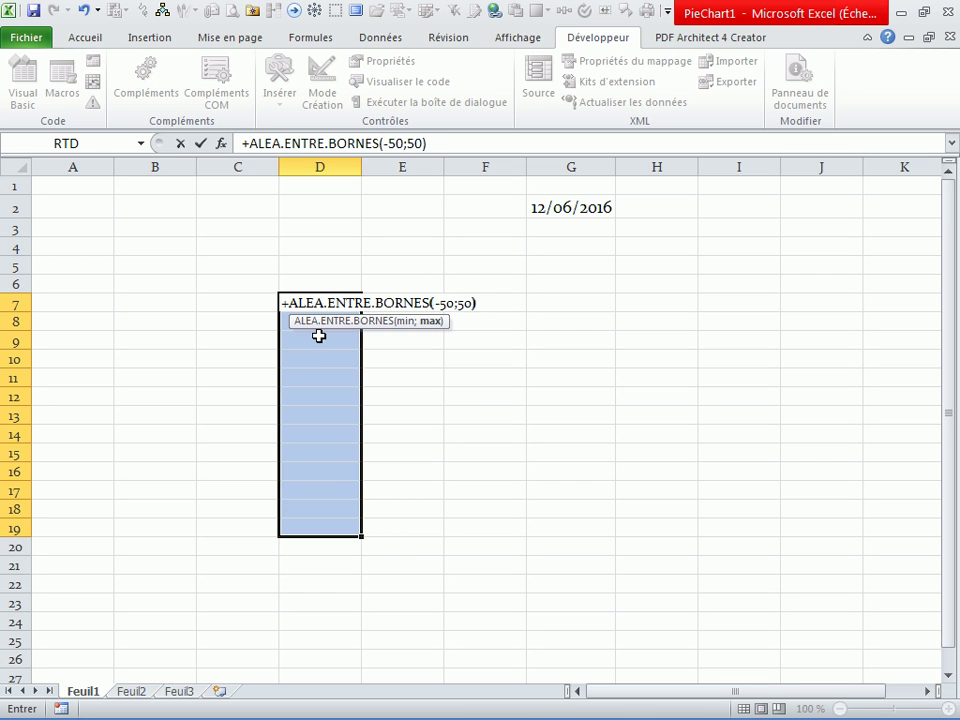
{"action": "key", "text": "ctrl+Return"}
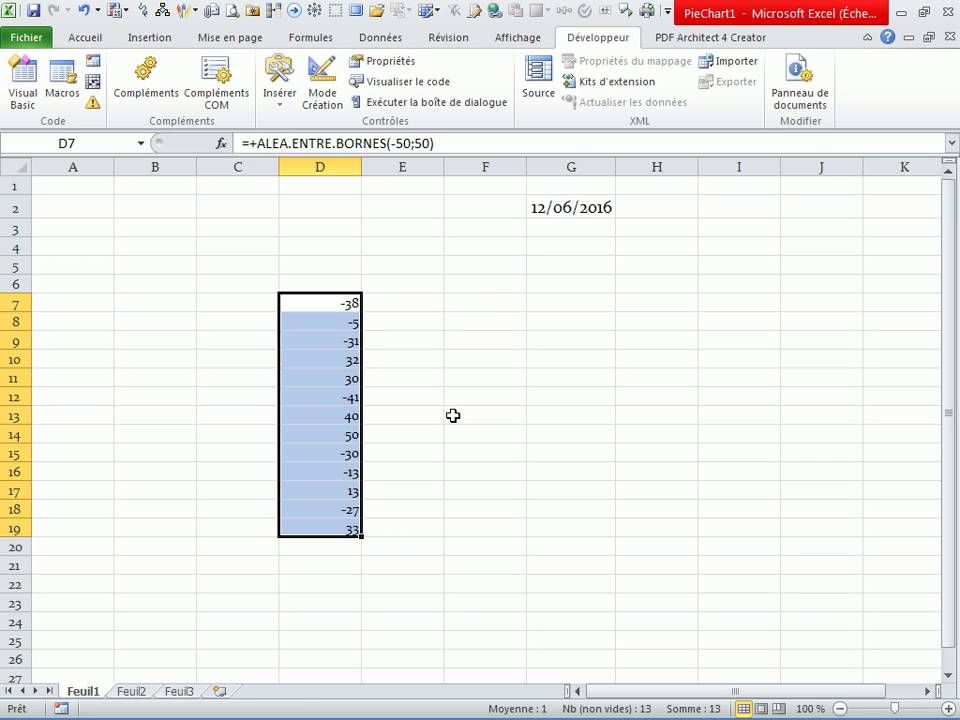
Step: Reselect D7:D19 and enlarge its font with Grow Font
{"action": "left_click", "coordinate": [428, 414]}
{"action": "left_click_drag", "start_coordinate": [343, 304], "coordinate": [332, 543]}
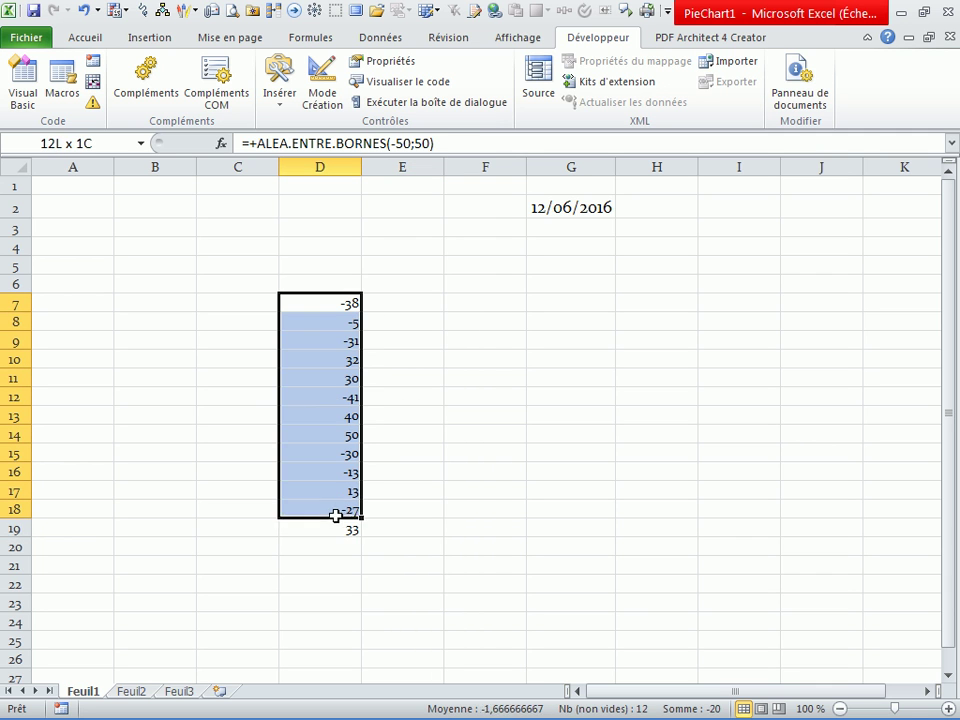
{"action": "left_click", "coordinate": [407, 504]}
{"action": "left_click_drag", "start_coordinate": [326, 309], "coordinate": [320, 525]}
{"action": "right_click", "coordinate": [320, 525]}
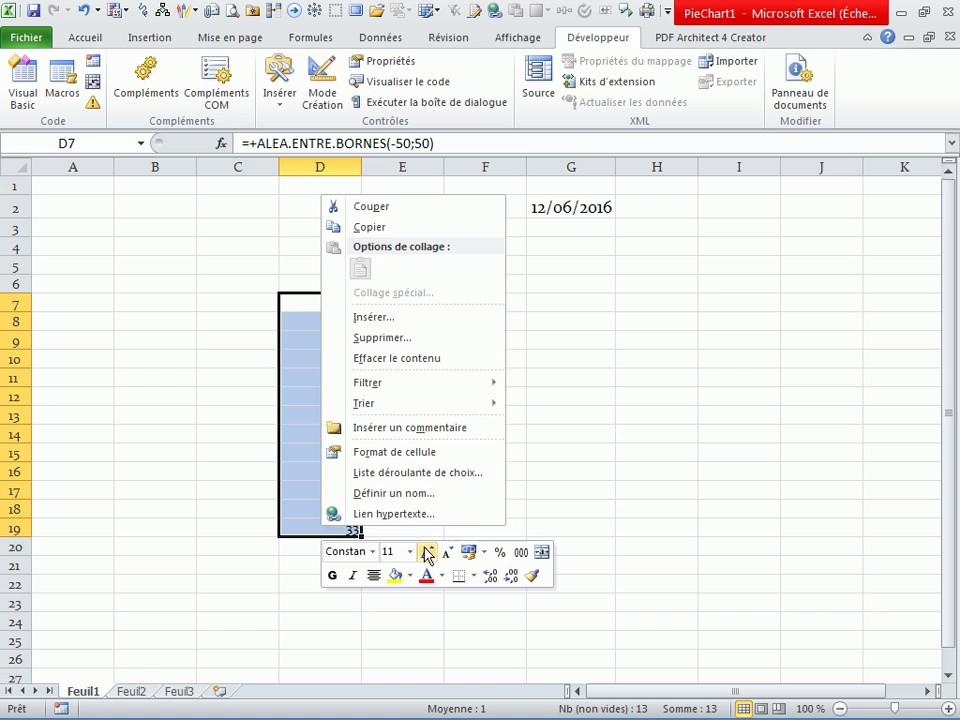
{"action": "left_click", "coordinate": [424, 551]}
{"action": "left_click", "coordinate": [424, 551]}
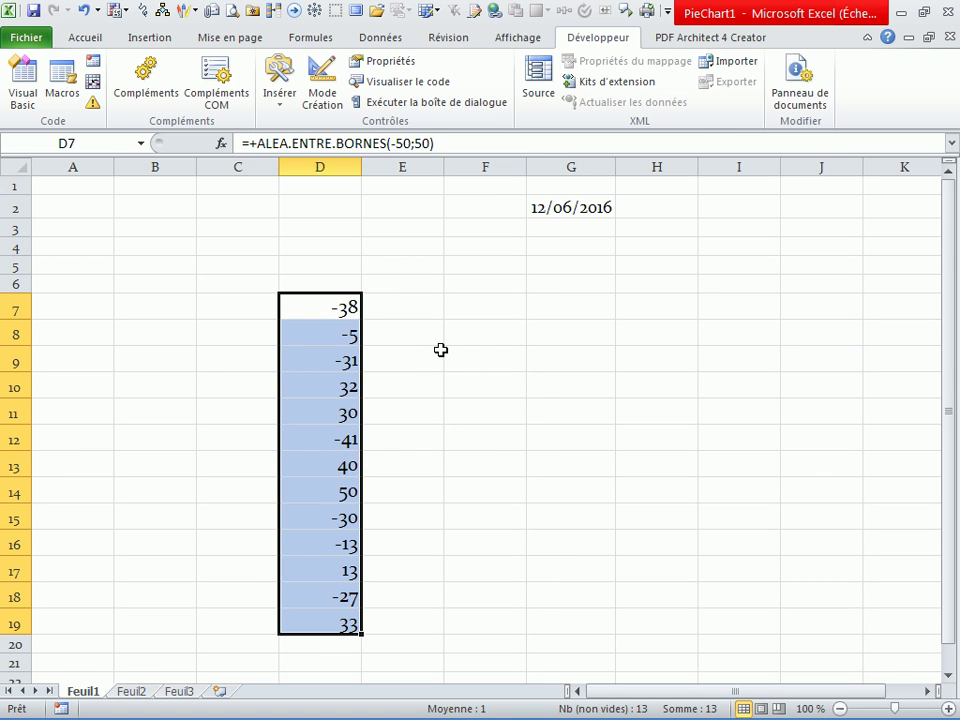
Step: Insert a column sparkline of D7:D19 located in cell G7
{"action": "left_click", "coordinate": [130, 37]}
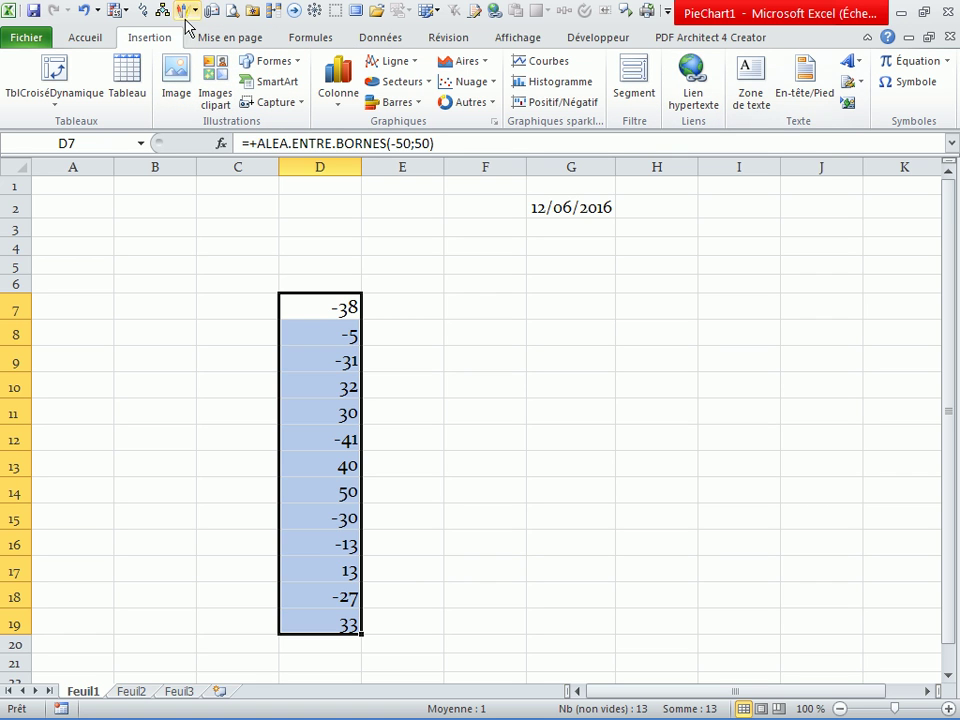
{"action": "left_click", "coordinate": [555, 84]}
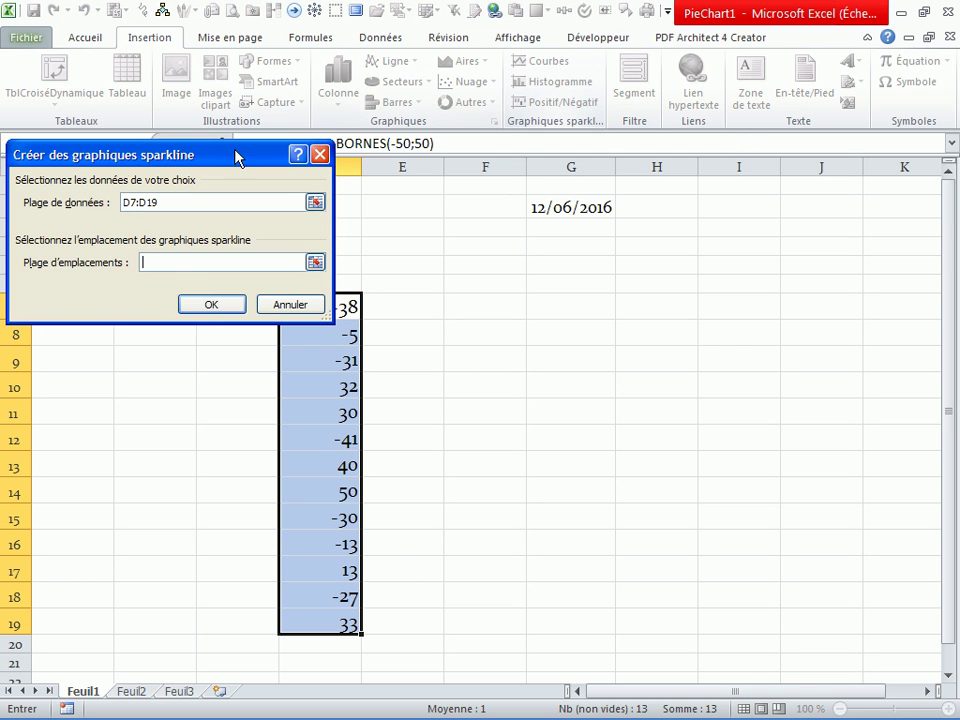
{"action": "left_click", "coordinate": [221, 261]}
{"action": "left_click", "coordinate": [571, 312]}
{"action": "left_click", "coordinate": [209, 305]}
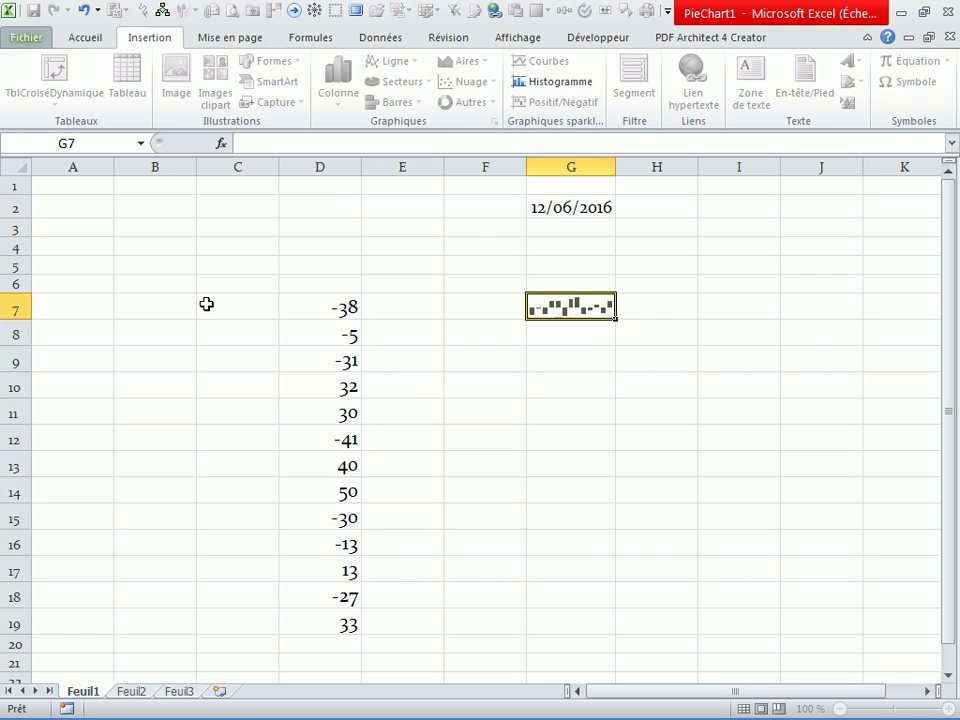
Step: Merge G7:I8 so the column sparkline spreads across the larger cell
{"action": "left_click", "coordinate": [522, 361]}
{"action": "left_click", "coordinate": [561, 311]}
{"action": "left_click_drag", "start_coordinate": [600, 306], "coordinate": [744, 341]}
{"action": "right_click", "coordinate": [745, 341]}
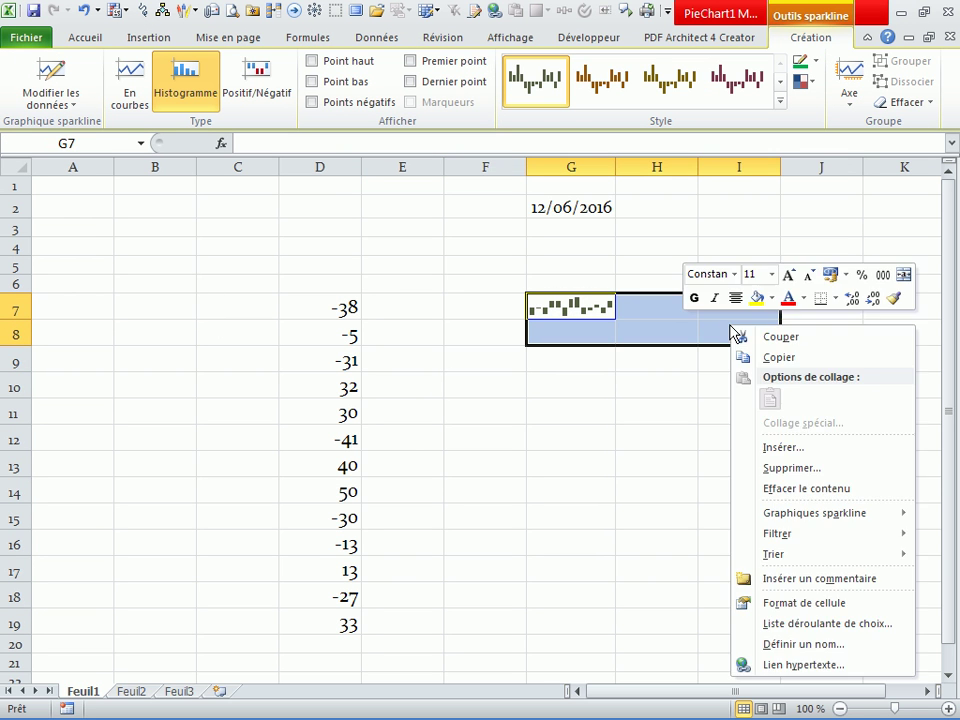
{"action": "left_click", "coordinate": [903, 274]}
{"action": "left_click", "coordinate": [681, 386]}
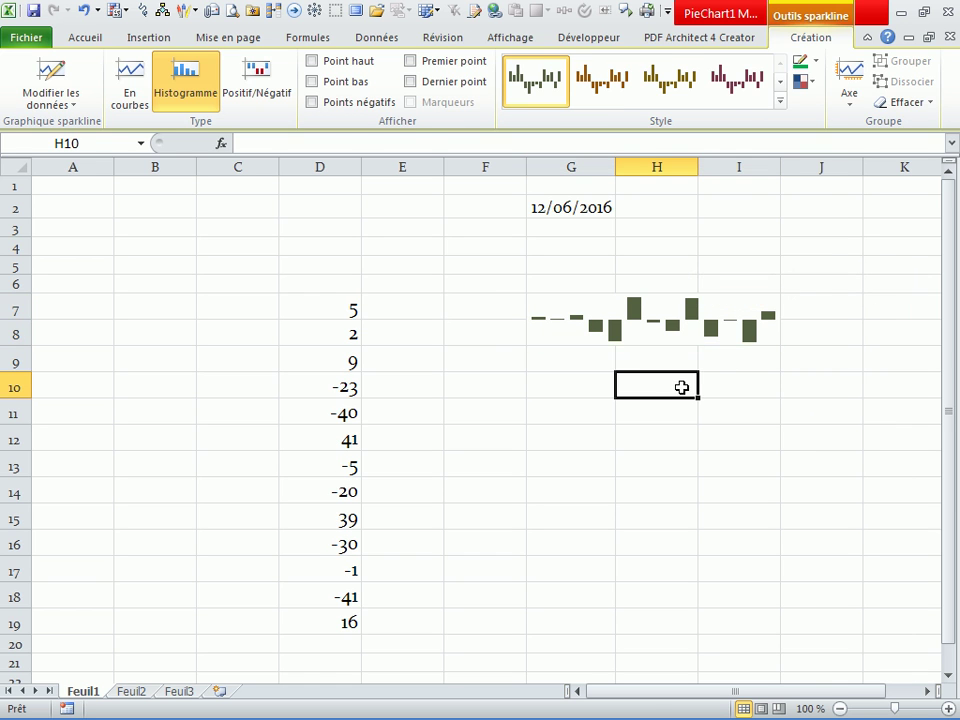
{"action": "left_click_drag", "start_coordinate": [340, 310], "coordinate": [339, 616]}
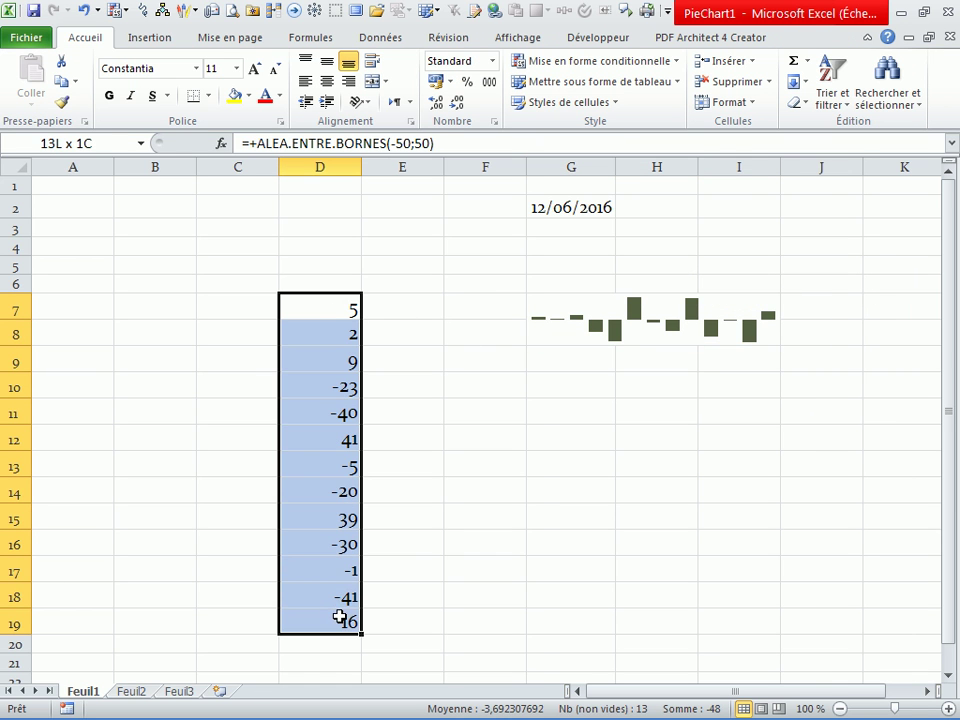
Step: Insert a Positif/Négatif sparkline of D7:D19 located in cell G11
{"action": "left_click", "coordinate": [145, 40]}
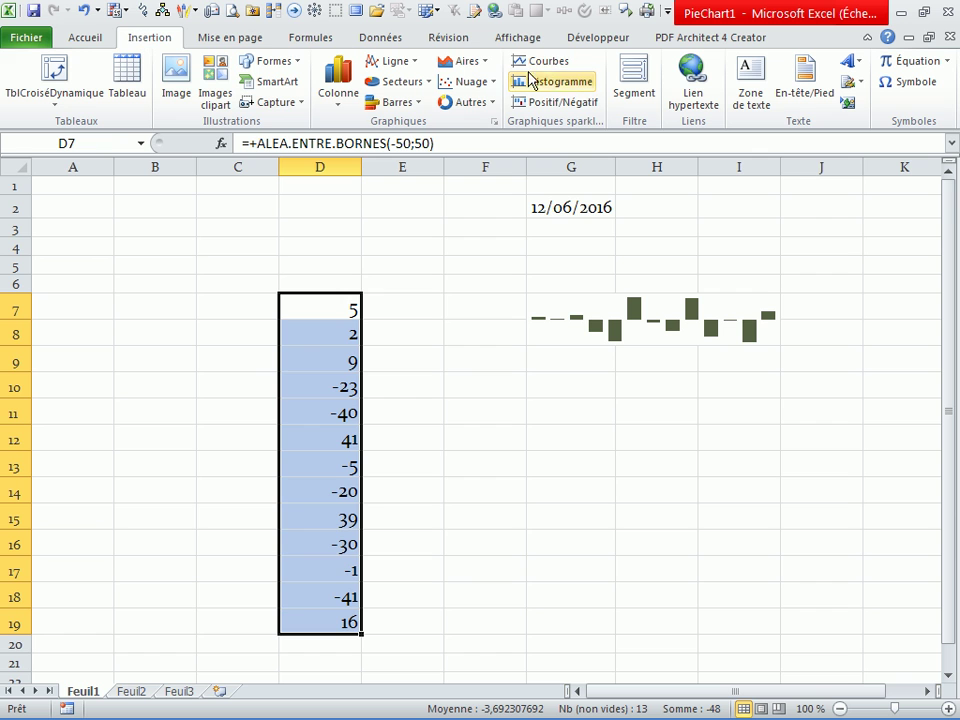
{"action": "left_click", "coordinate": [545, 108]}
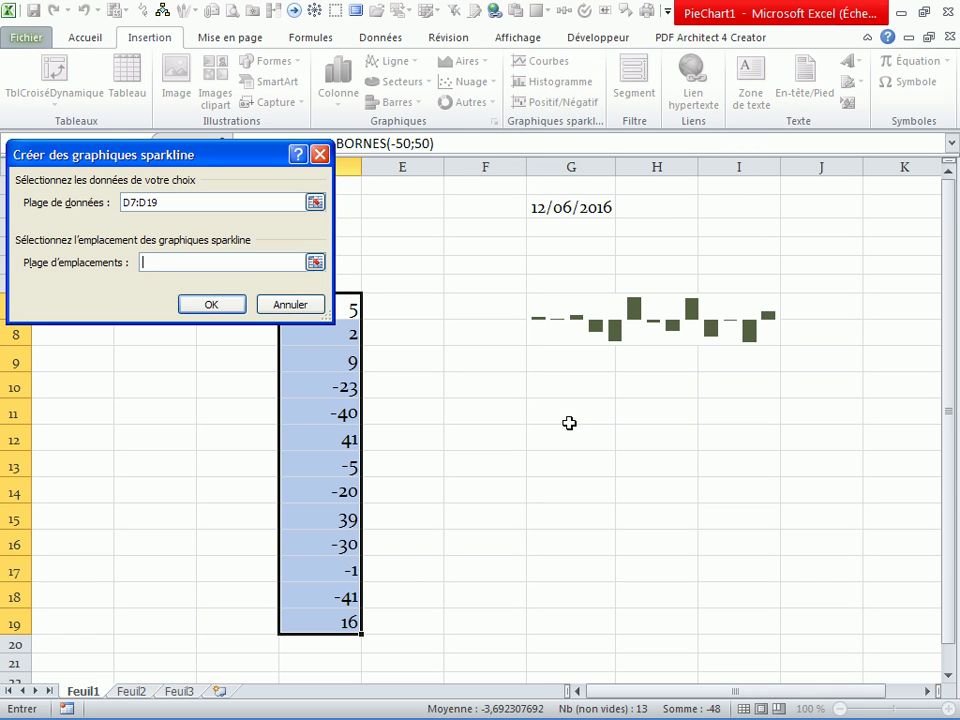
{"action": "left_click", "coordinate": [566, 416]}
{"action": "left_click", "coordinate": [212, 304]}
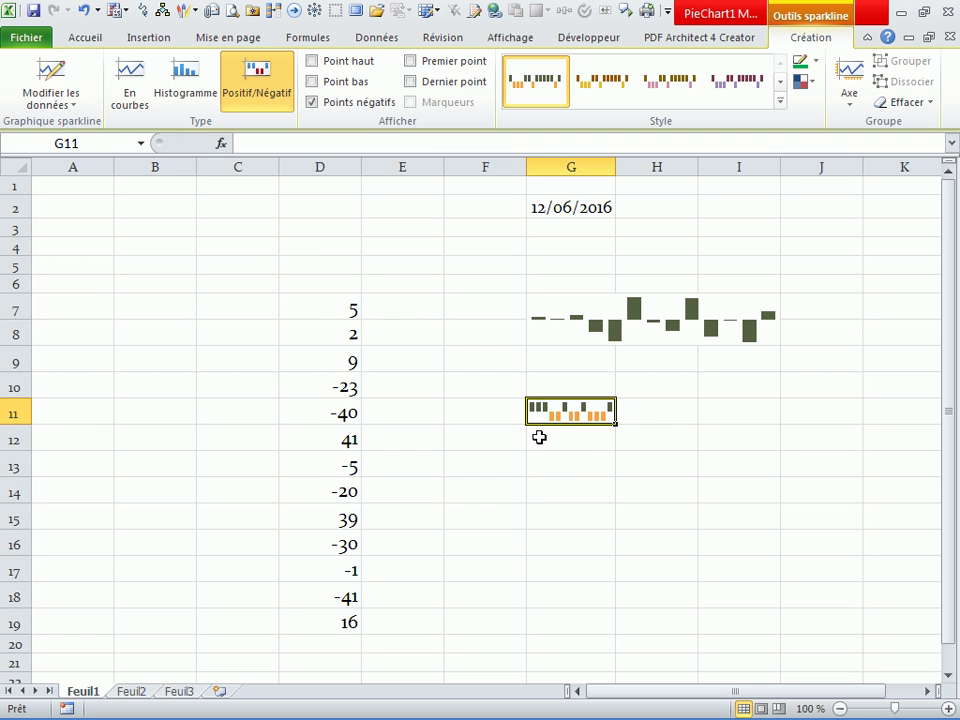
Step: Merge and centre G11:I12 around the positive/negative sparkline
{"action": "left_click_drag", "start_coordinate": [589, 418], "coordinate": [750, 445]}
{"action": "right_click", "coordinate": [748, 447]}
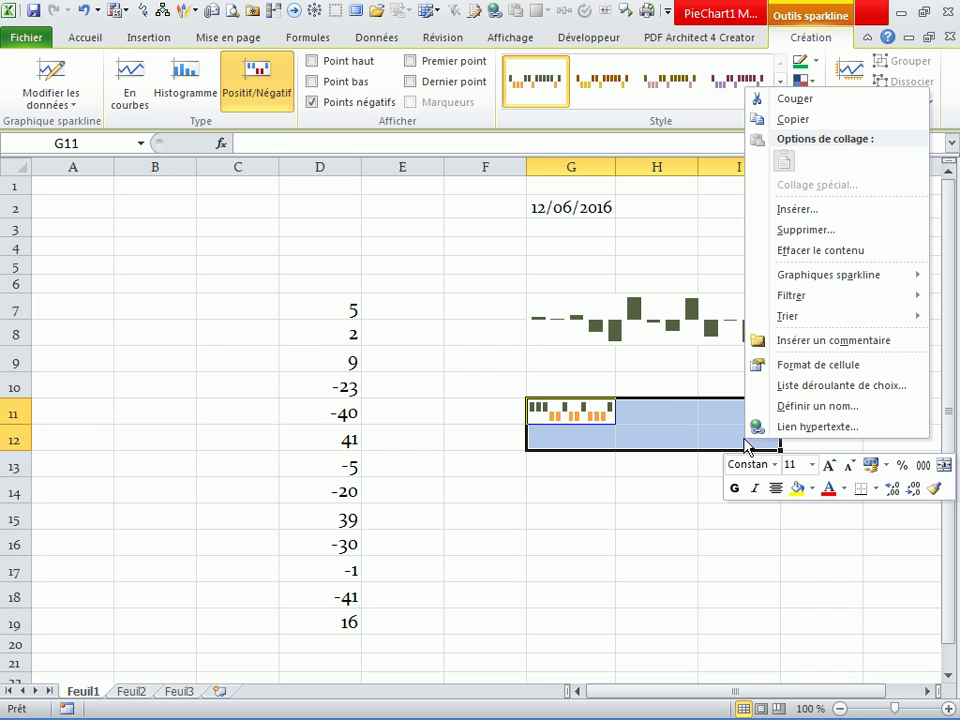
{"action": "left_click", "coordinate": [944, 465]}
{"action": "left_click", "coordinate": [647, 510]}
{"action": "left_click", "coordinate": [577, 432]}
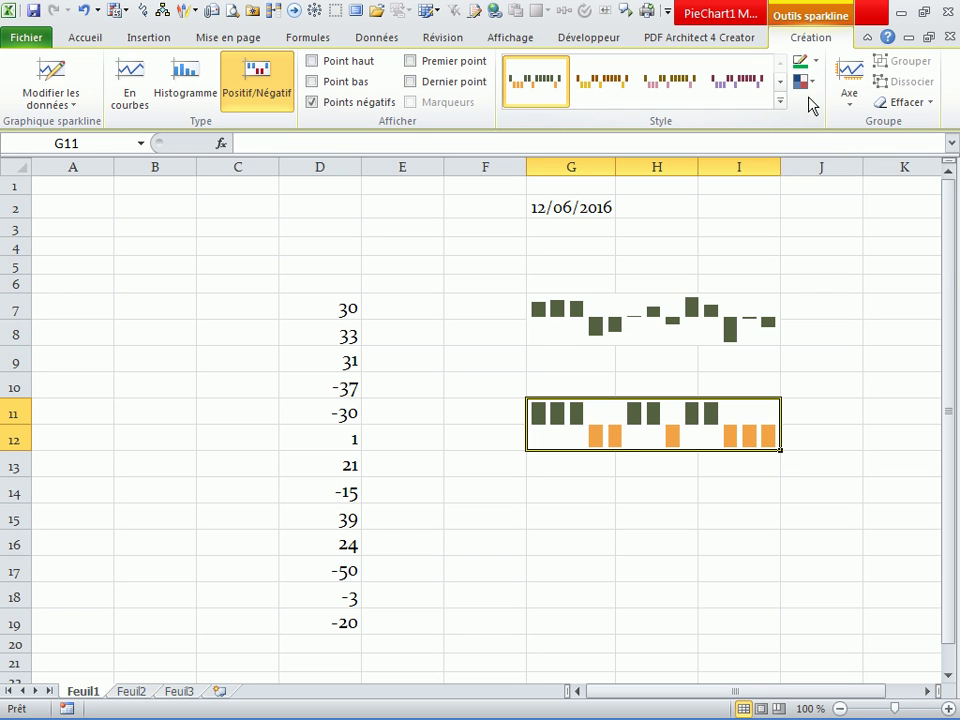
Step: Colour the sparkline's negative points red and its positive bars light blue
{"action": "left_click", "coordinate": [815, 62]}
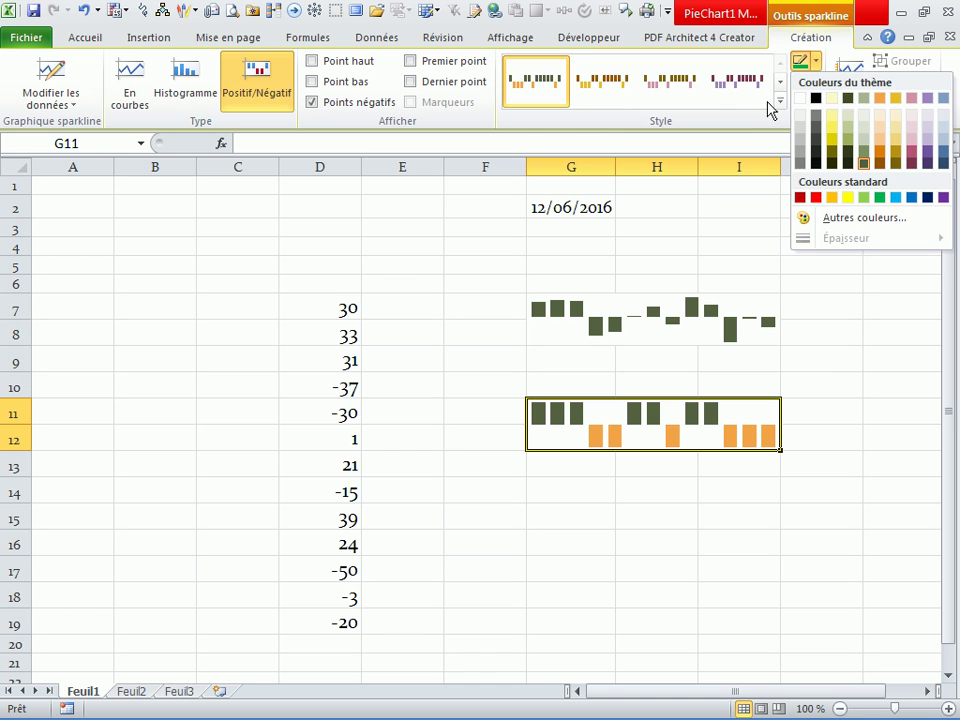
{"action": "left_click", "coordinate": [754, 121]}
{"action": "left_click", "coordinate": [805, 81]}
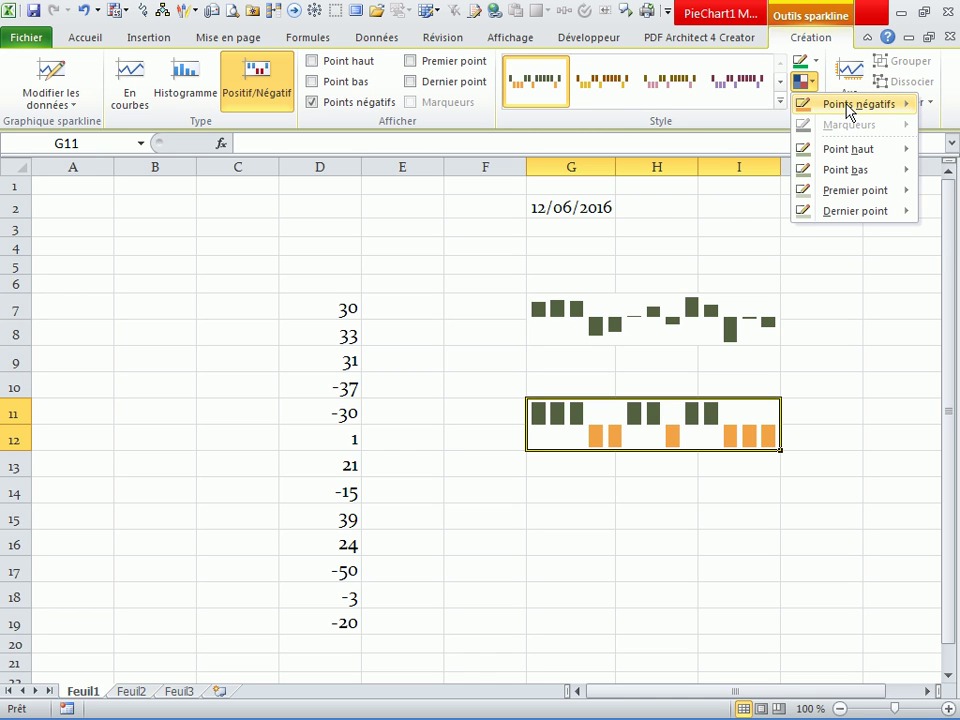
{"action": "mouse_move", "coordinate": [846, 106]}
{"action": "left_click", "coordinate": [655, 219]}
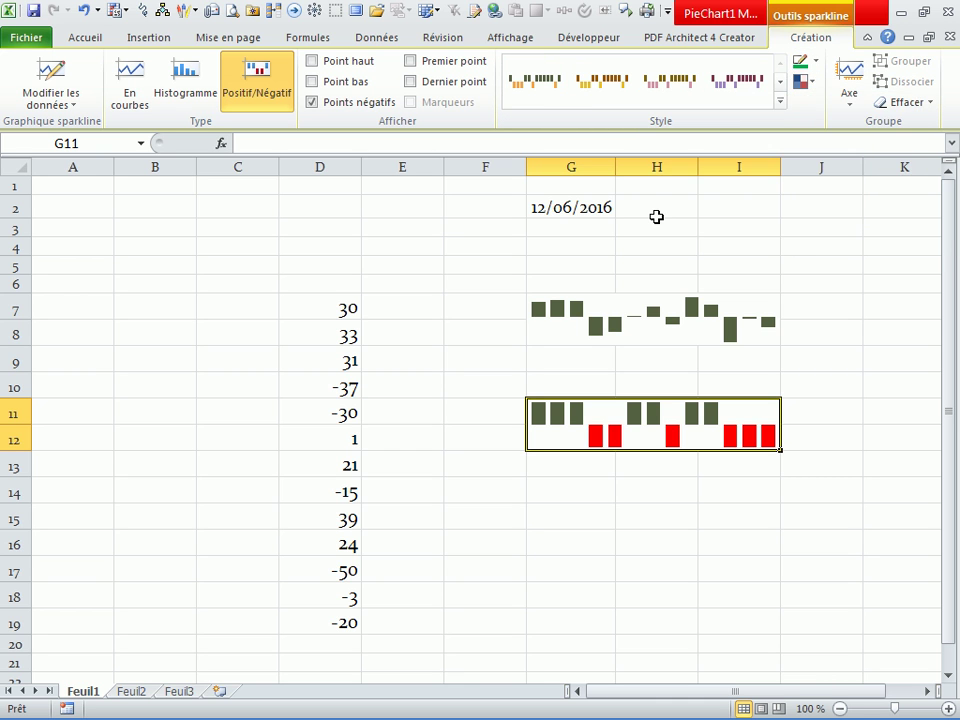
{"action": "left_click", "coordinate": [804, 62]}
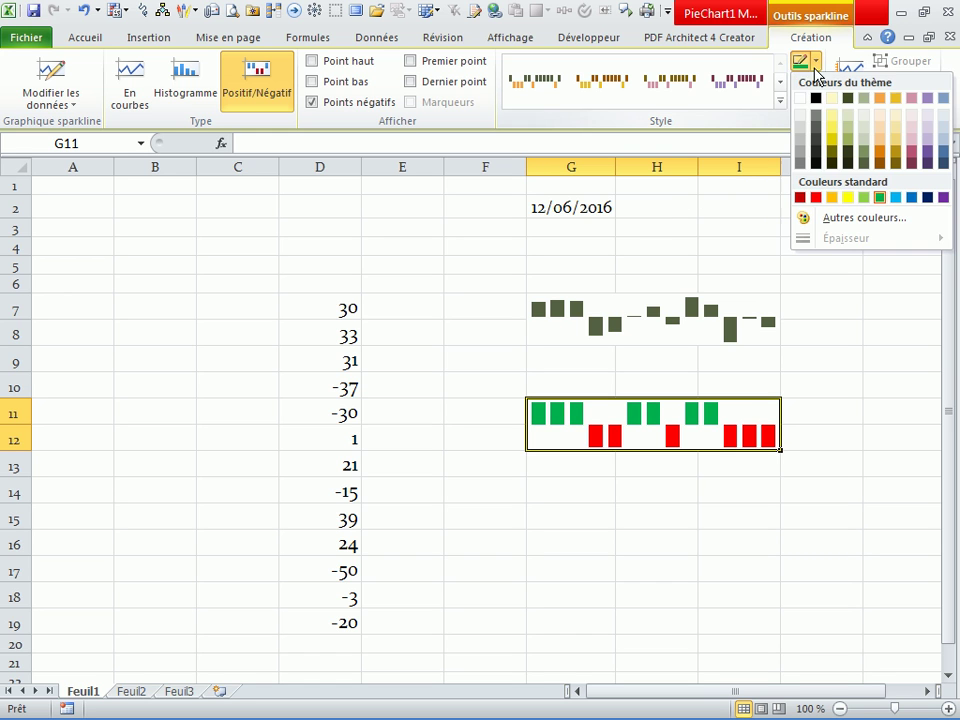
{"action": "left_click", "coordinate": [895, 197]}
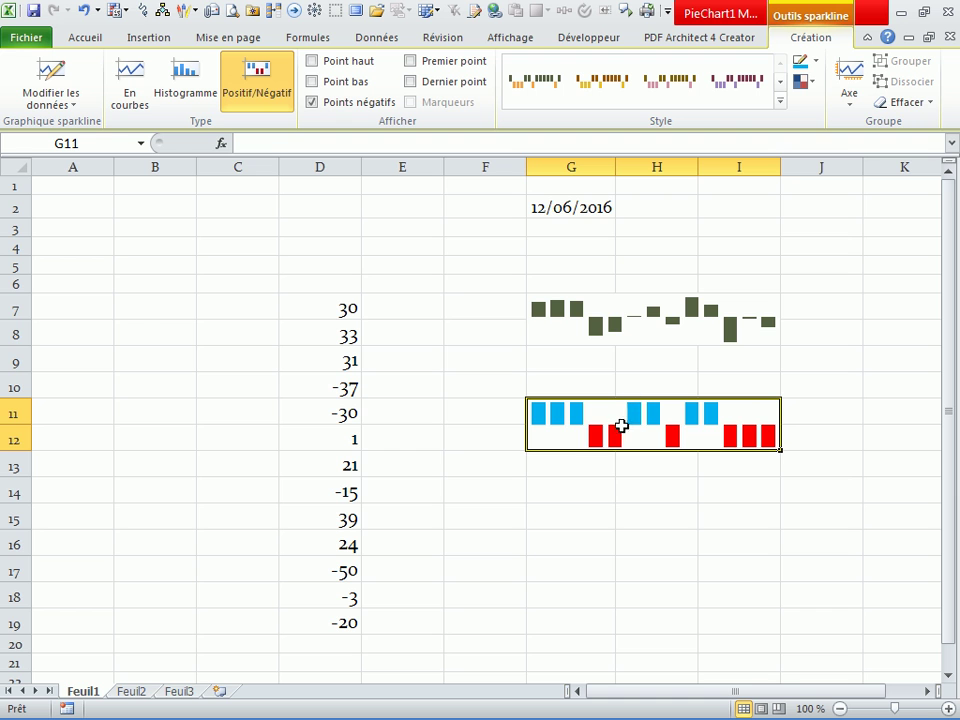
Step: Delete the empty columns A to C in front of the data
{"action": "left_click", "coordinate": [463, 443]}
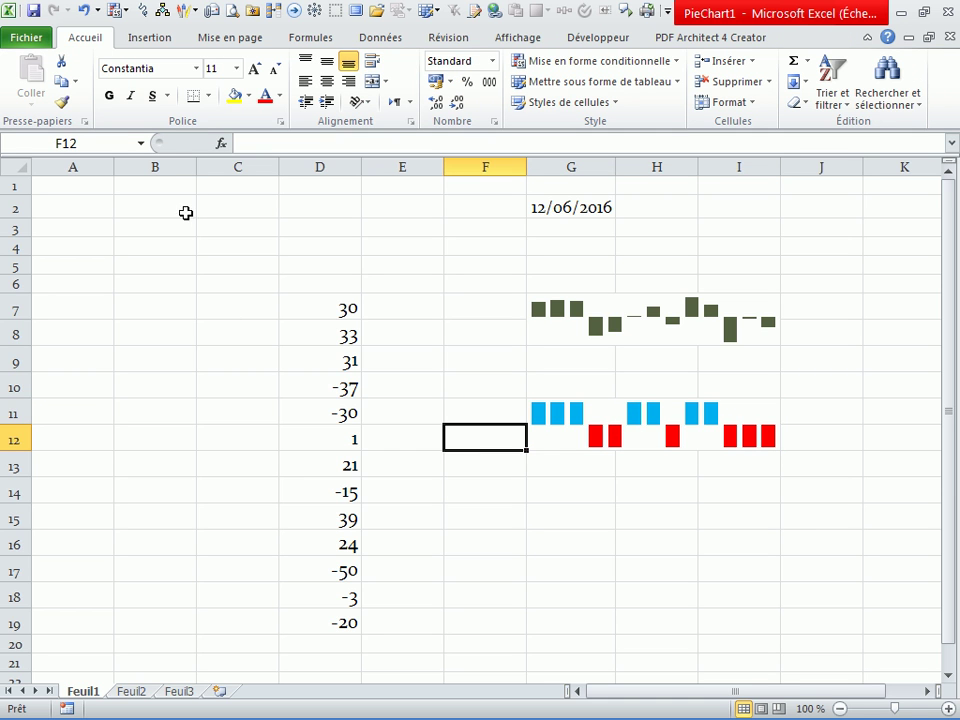
{"action": "left_click_drag", "start_coordinate": [214, 165], "coordinate": [78, 155]}
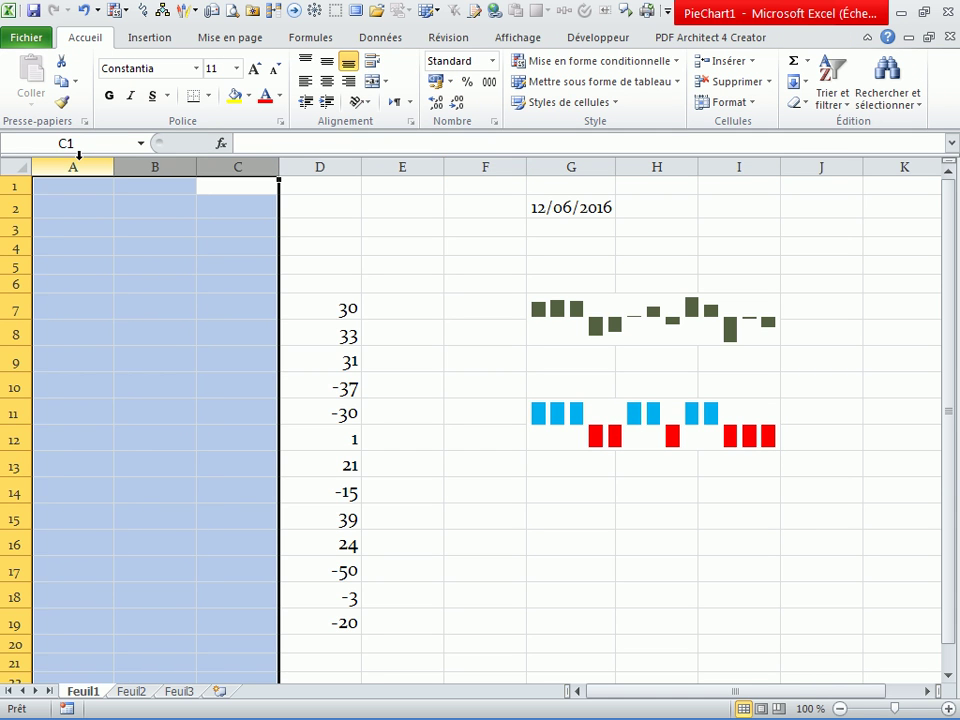
{"action": "key", "text": "ctrl+minus"}
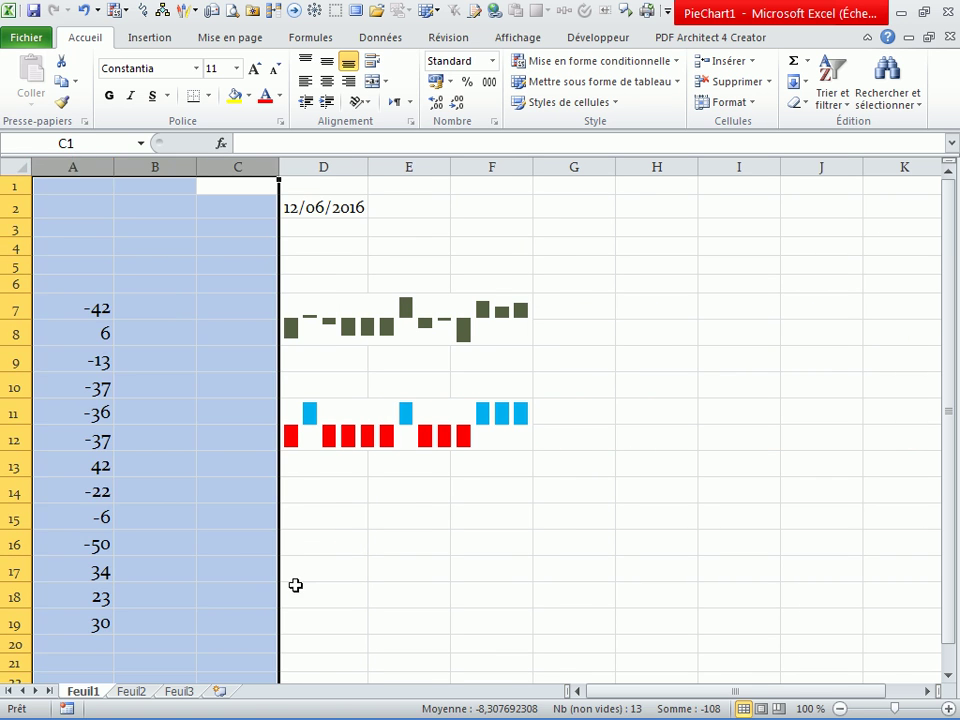
{"action": "left_click", "coordinate": [295, 582]}
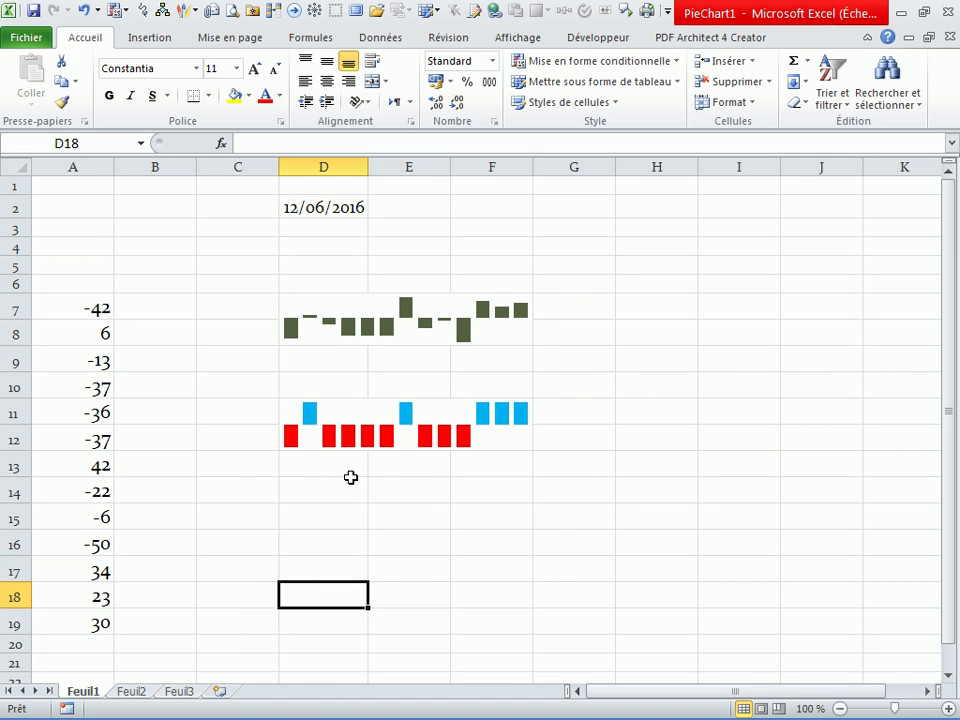
{"action": "left_click", "coordinate": [395, 512]}
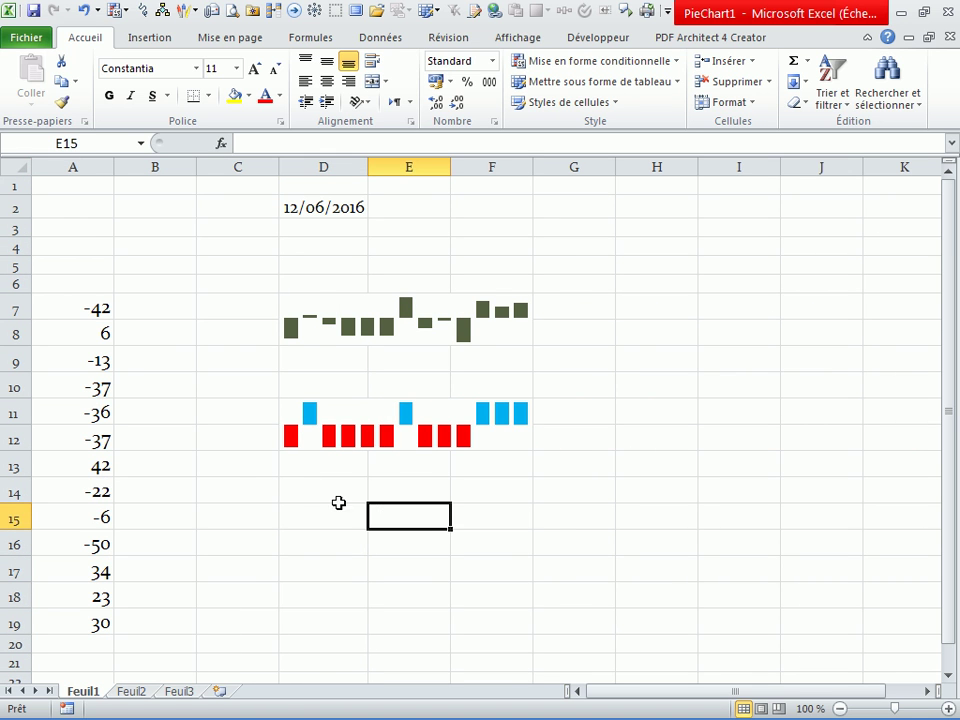
Step: Enter =SI(A7>0;A7;"") in B7 and fill it down to B19
{"action": "left_click", "coordinate": [170, 313]}
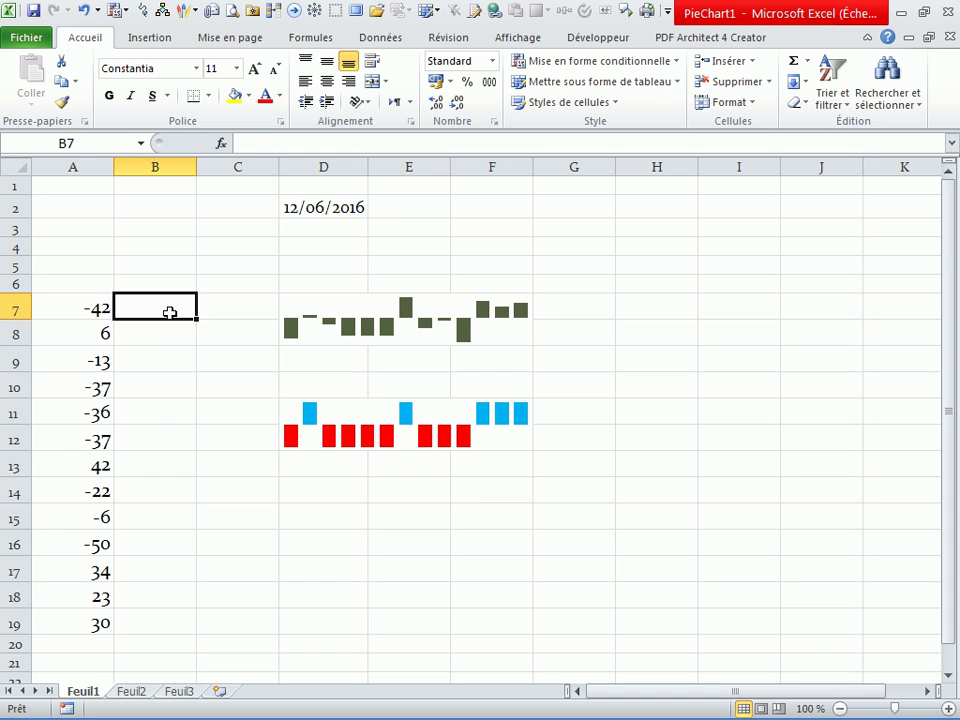
{"action": "type", "text": "=si("}
{"action": "left_click", "coordinate": [90, 307]}
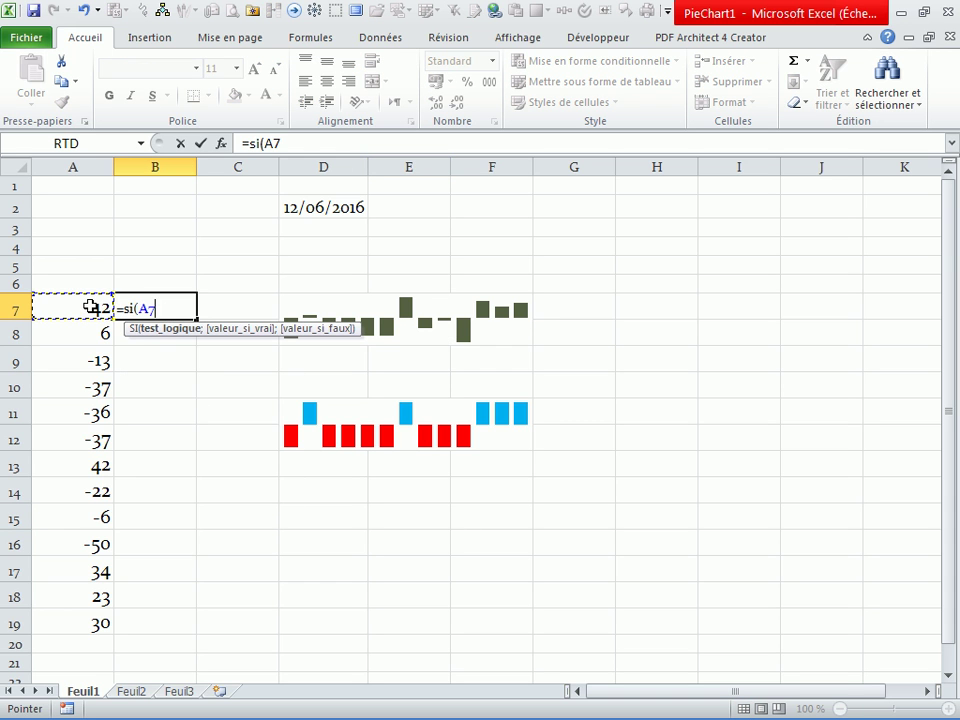
{"action": "type", "text": ">0;"}
{"action": "left_click", "coordinate": [90, 307]}
{"action": "type", "text": ";"}
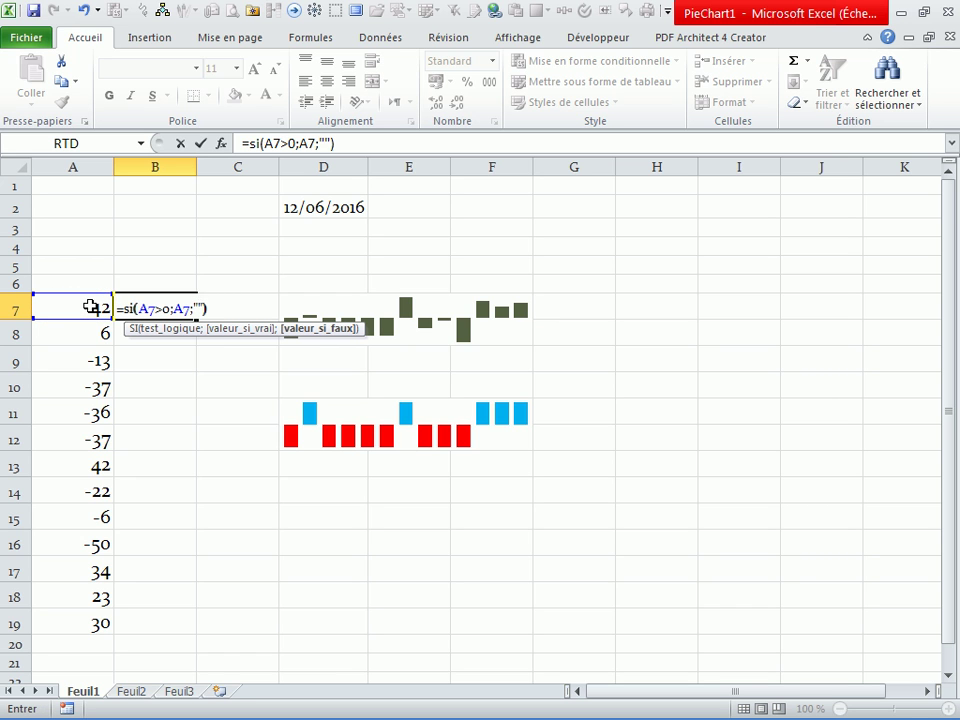
{"action": "key", "text": "Return"}
{"action": "left_click", "coordinate": [172, 304]}
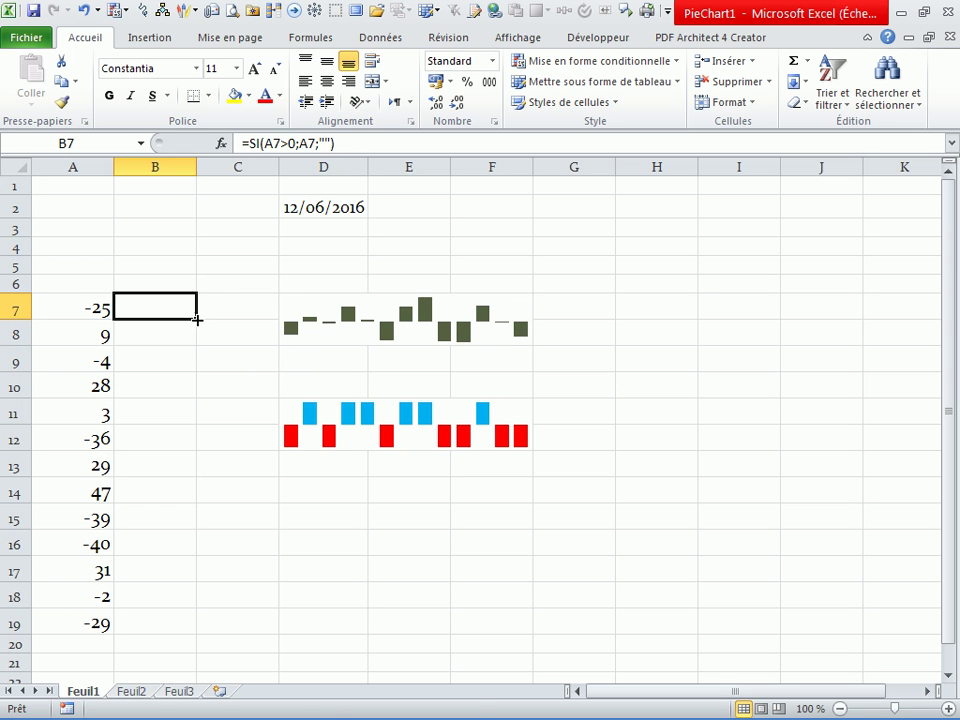
{"action": "left_click_drag", "start_coordinate": [197, 318], "coordinate": [189, 628]}
Step: Enter =SI(A7<=0;A7;"") in C7 and fill it down to C19
{"action": "left_click", "coordinate": [229, 308]}
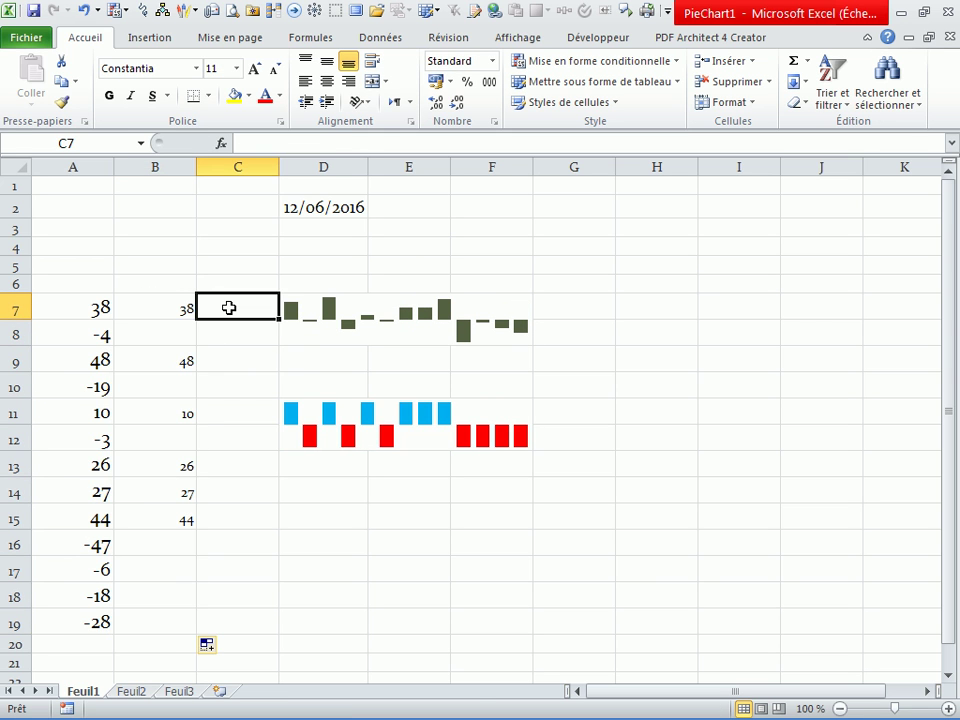
{"action": "type", "text": "=si"}
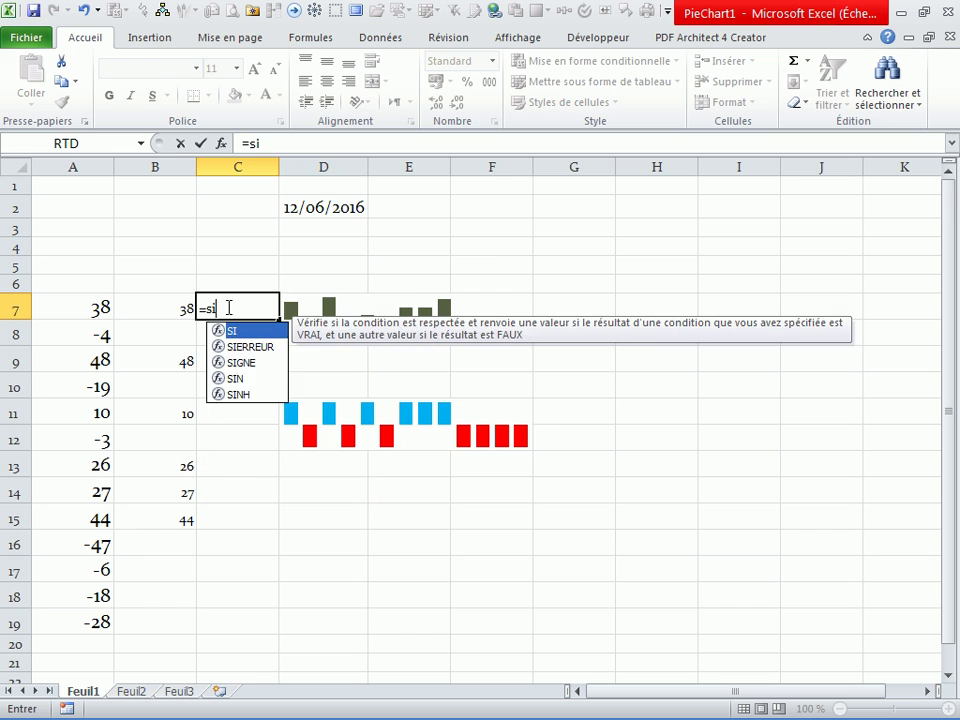
{"action": "type", "text": "("}
{"action": "left_click", "coordinate": [65, 310]}
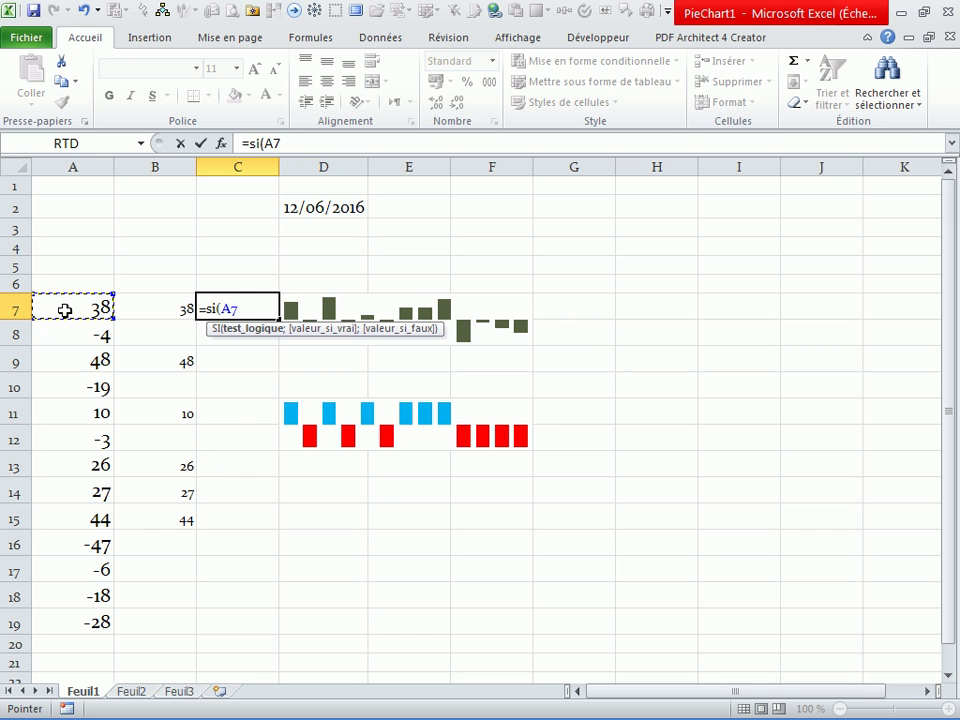
{"action": "type", "text": "<=0,"}
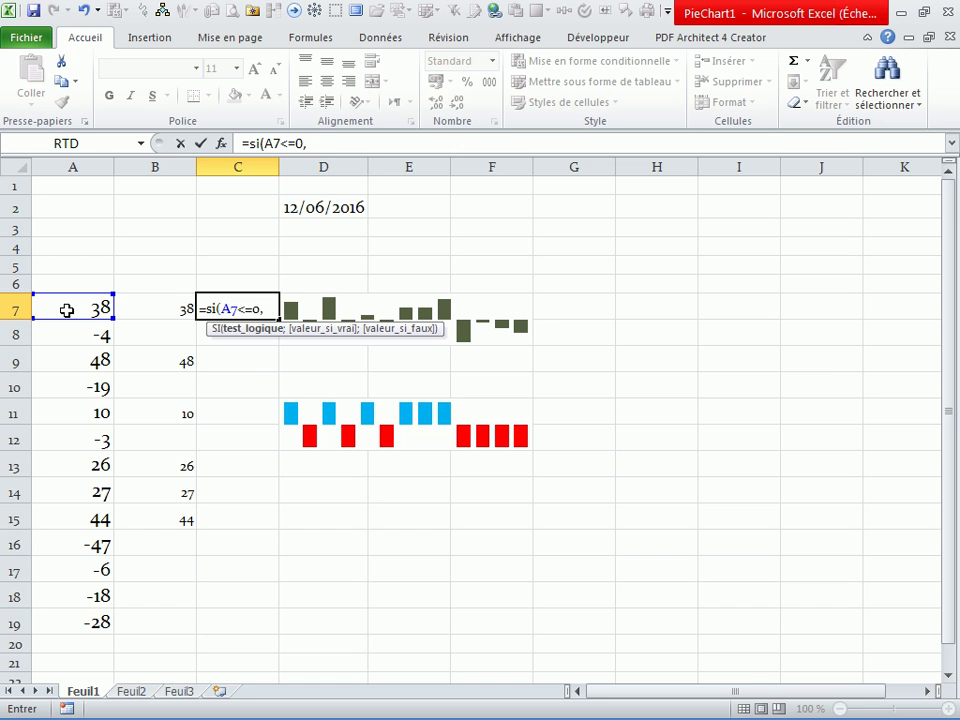
{"action": "key", "text": "BackSpace"}
{"action": "type", "text": ";"}
{"action": "left_click", "coordinate": [66, 310]}
{"action": "type", "text": ";"}
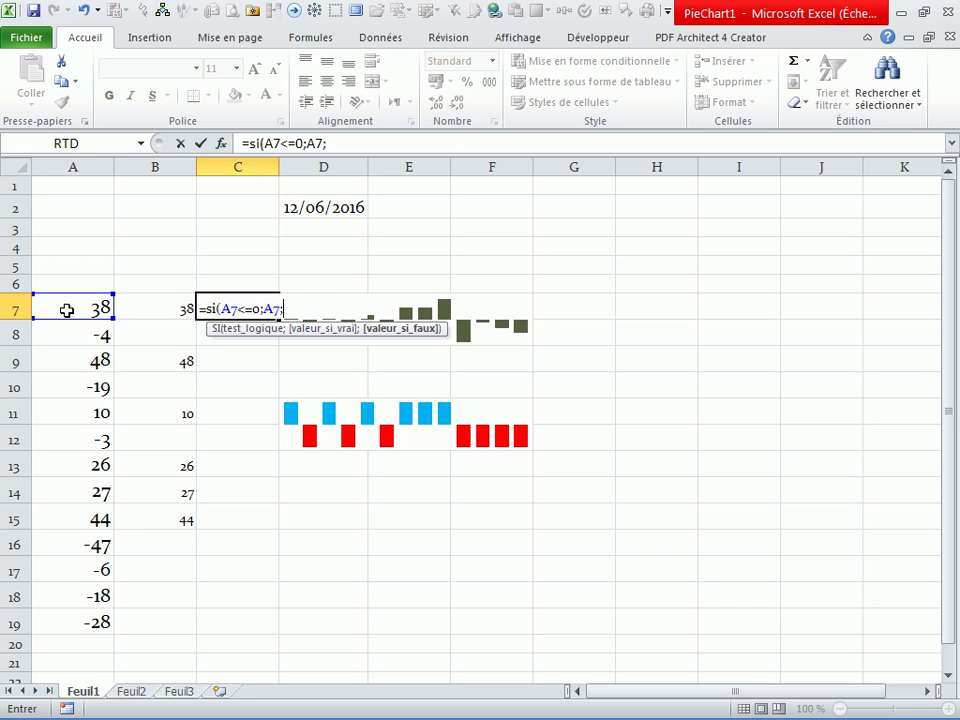
{"action": "key", "text": "Return"}
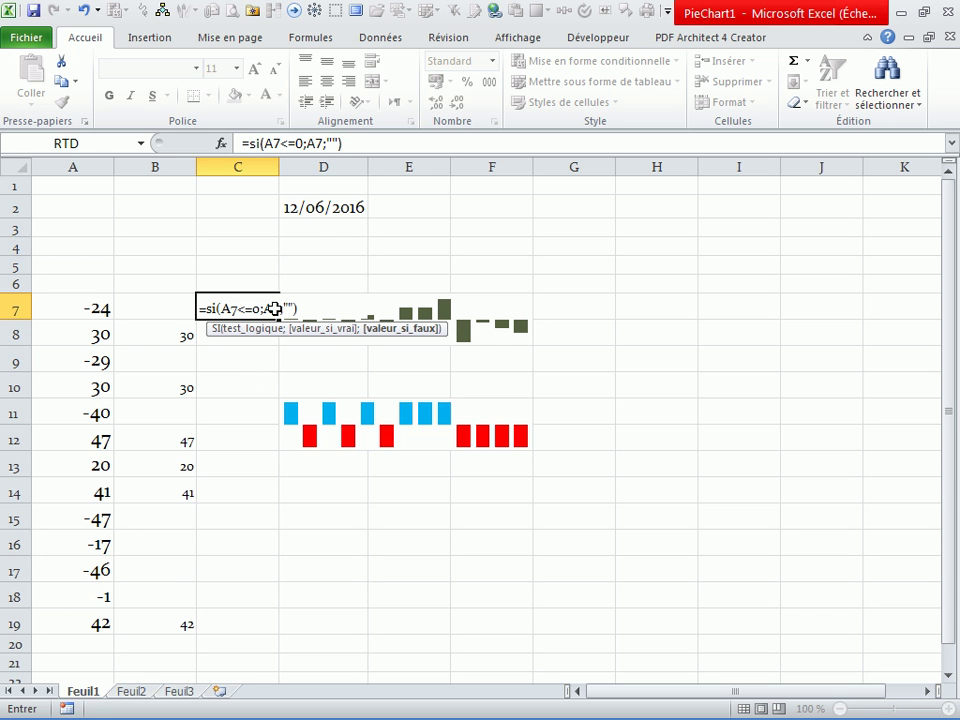
{"action": "key", "text": "ctrl+Return"}
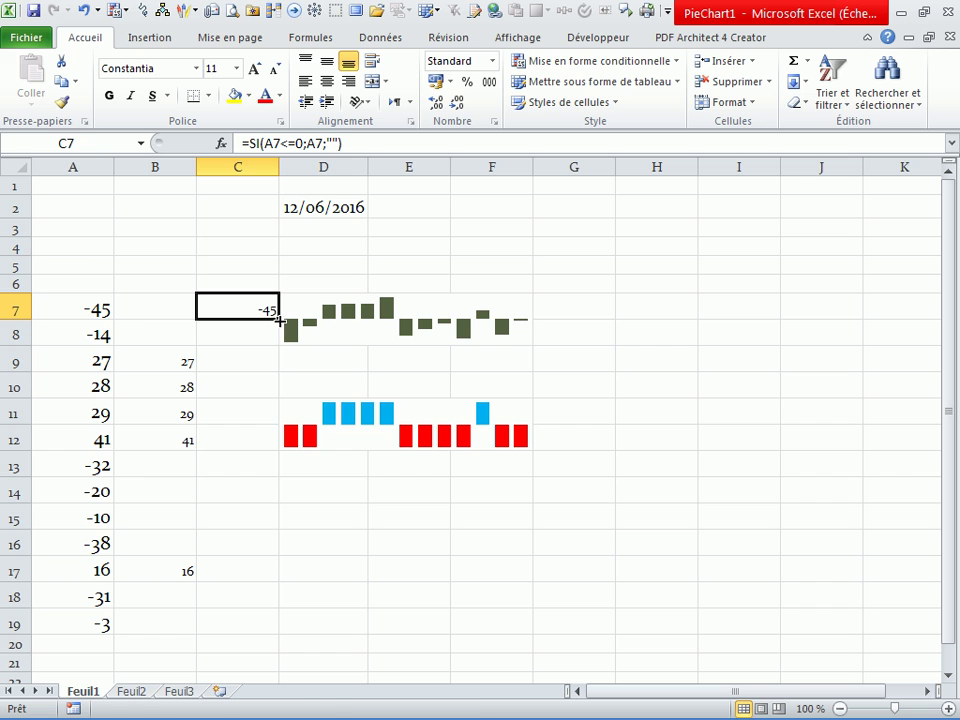
{"action": "left_click_drag", "start_coordinate": [280, 320], "coordinate": [285, 617]}
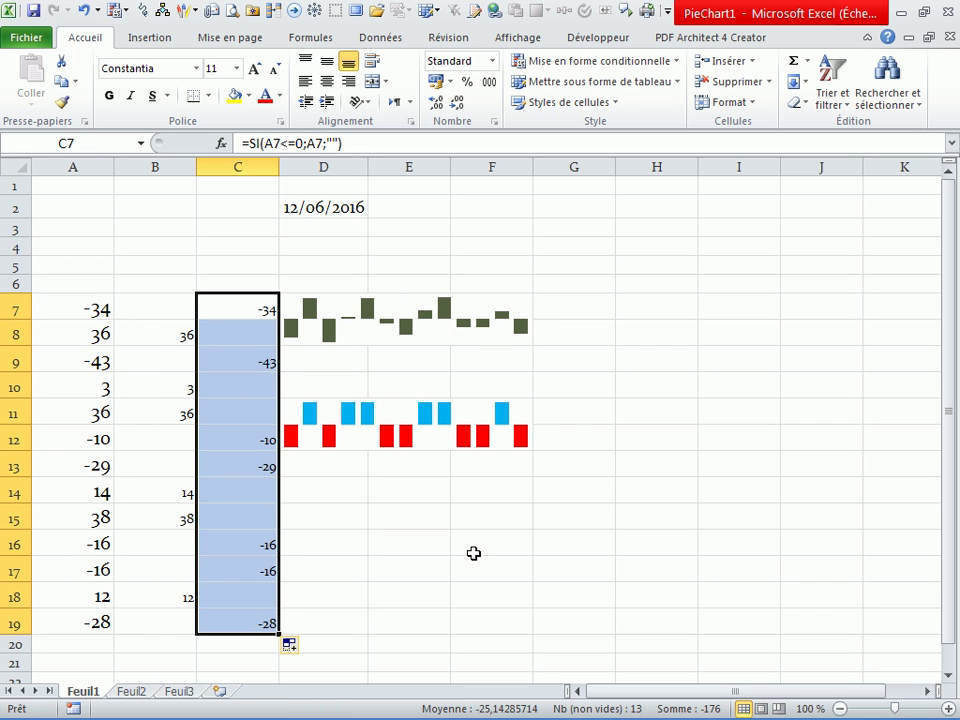
{"action": "left_click", "coordinate": [467, 538]}
{"action": "left_click", "coordinate": [650, 385]}
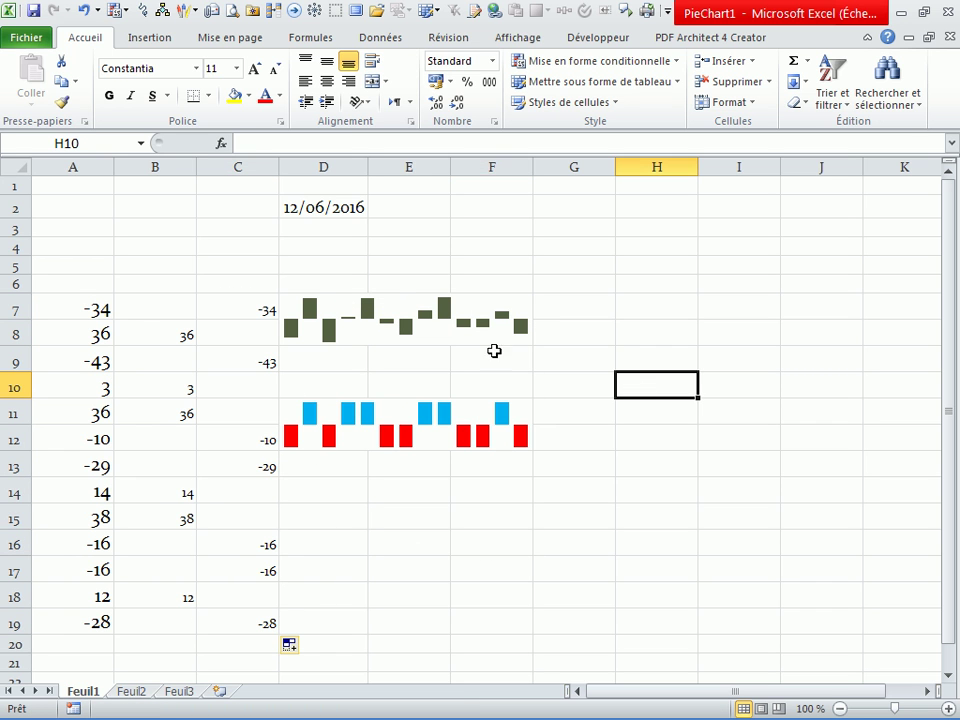
Step: Insert an empty clustered 2D column chart and place it beside the data
{"action": "left_click", "coordinate": [148, 38]}
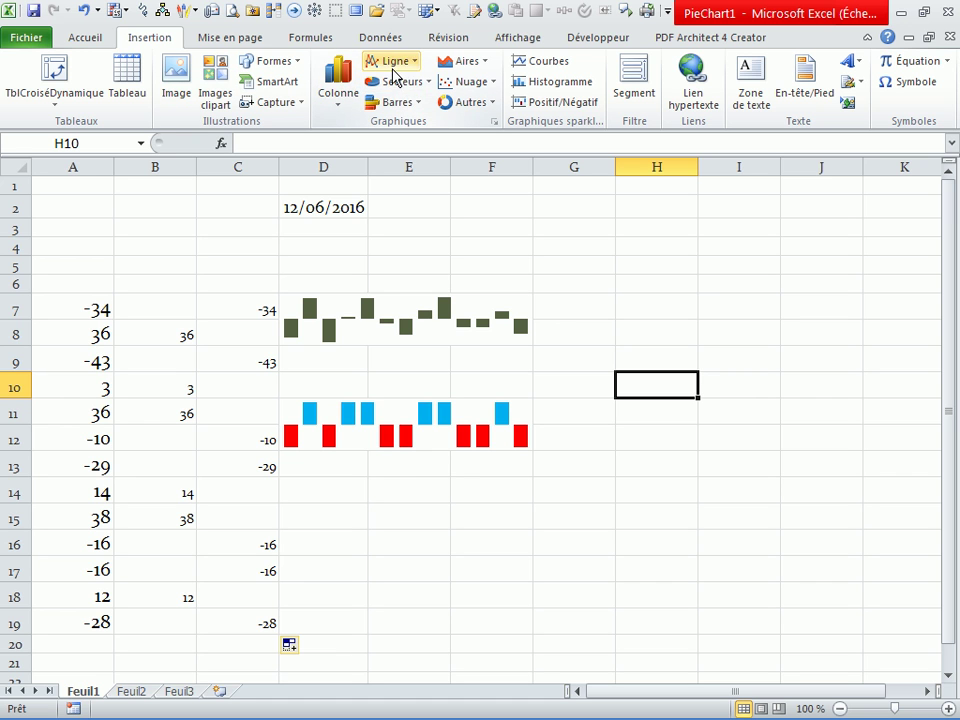
{"action": "left_click", "coordinate": [338, 92]}
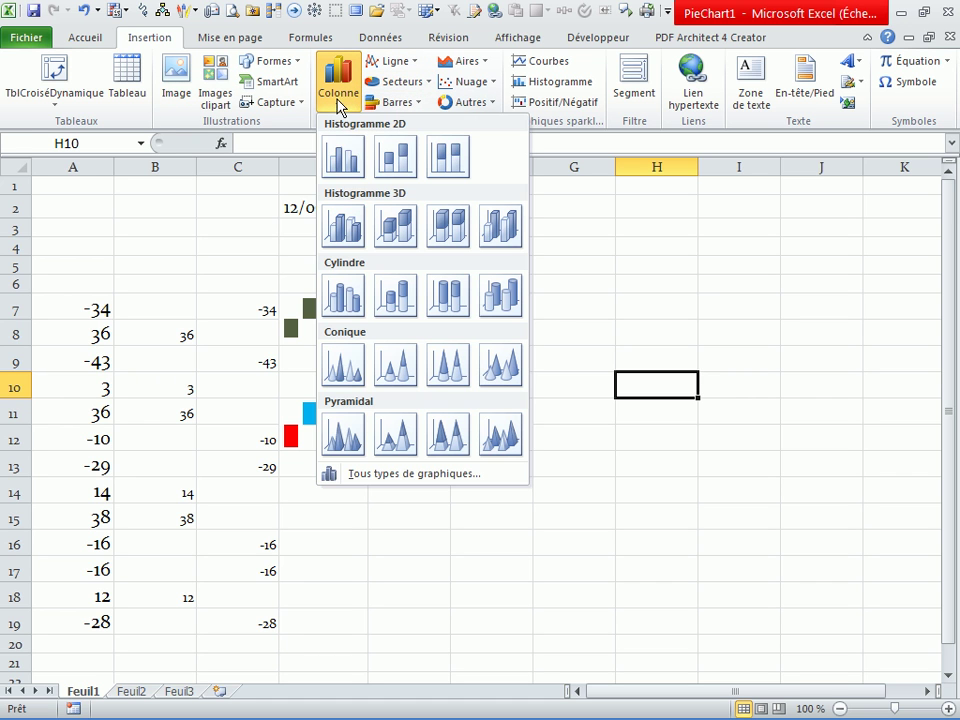
{"action": "left_click", "coordinate": [345, 155]}
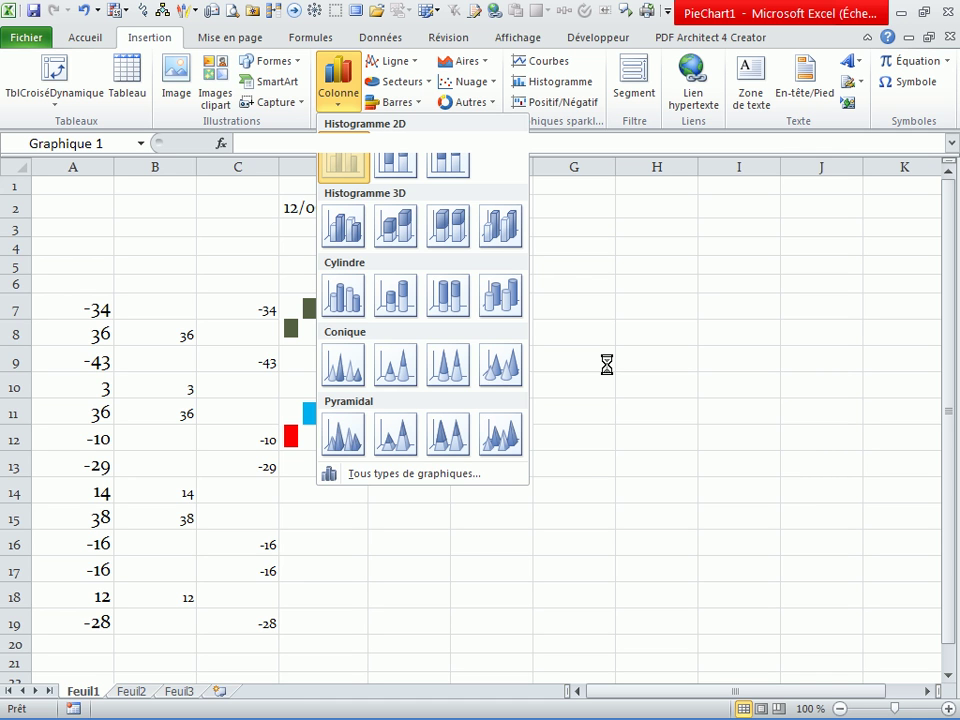
{"action": "left_click_drag", "start_coordinate": [561, 347], "coordinate": [745, 371]}
Step: Add a chart data series with values B7:B19
{"action": "right_click", "coordinate": [626, 385]}
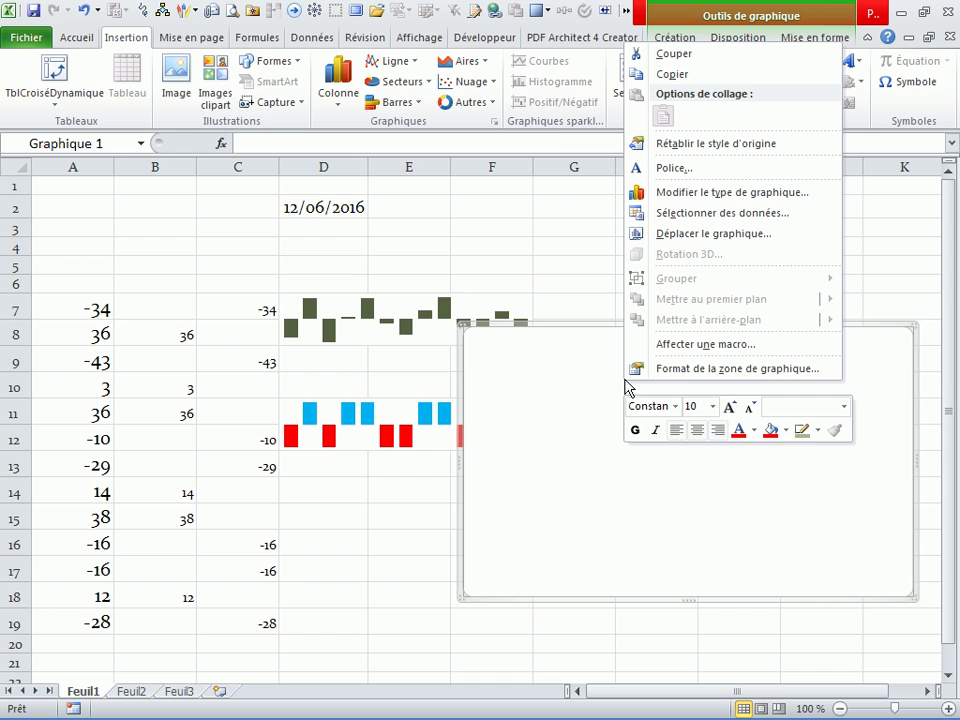
{"action": "left_click", "coordinate": [680, 212]}
{"action": "left_click", "coordinate": [55, 227]}
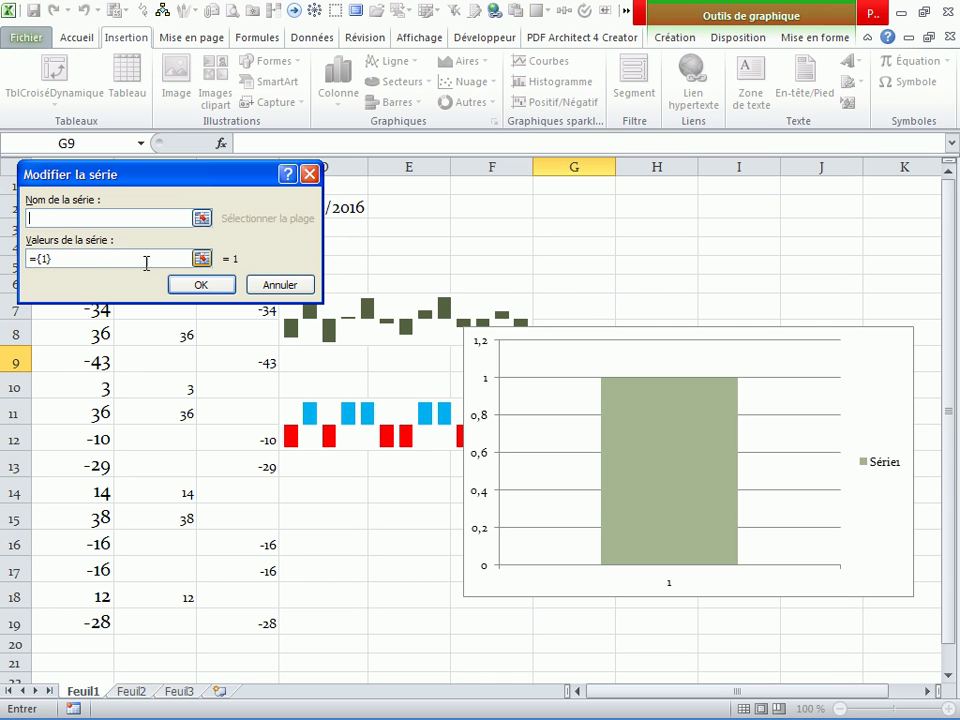
{"action": "key", "text": "BackSpace"}
{"action": "left_click_drag", "start_coordinate": [211, 176], "coordinate": [270, 60]}
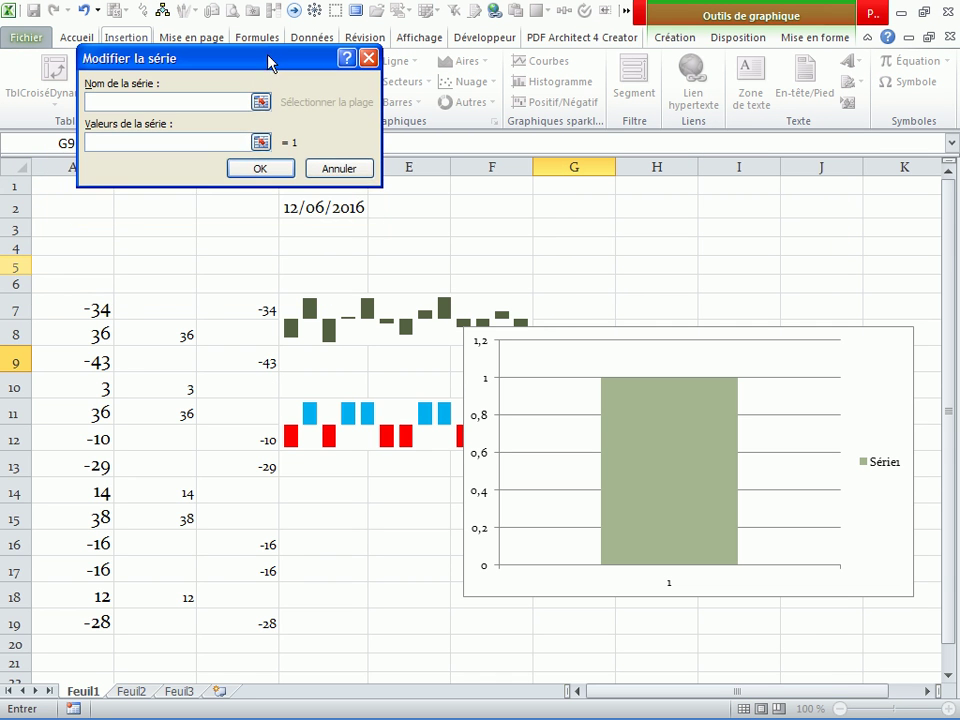
{"action": "left_click_drag", "start_coordinate": [161, 318], "coordinate": [161, 626]}
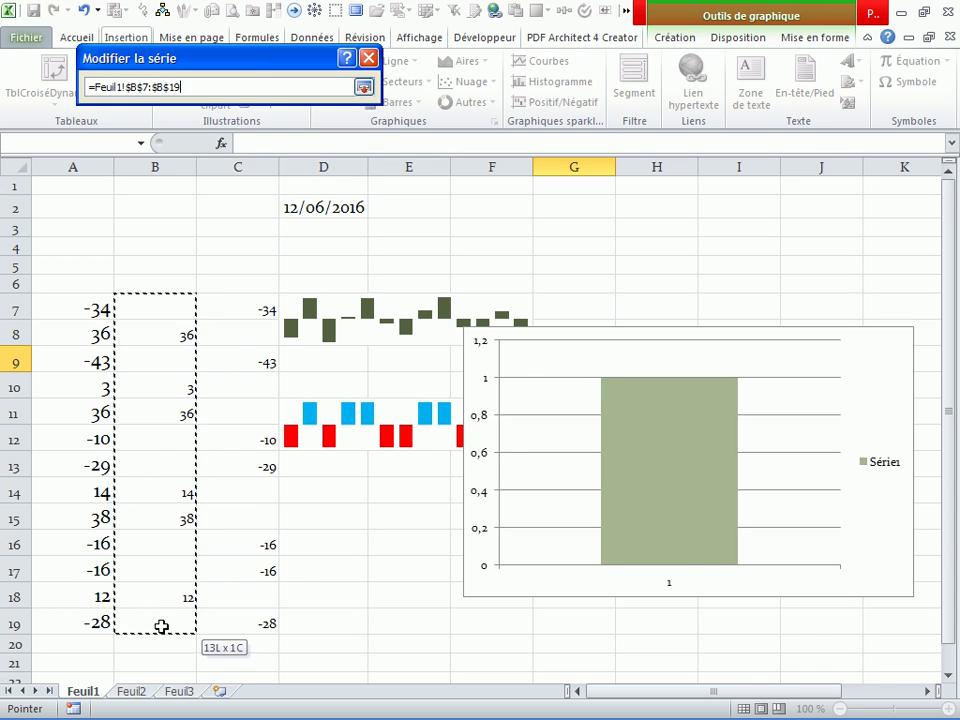
{"action": "left_click", "coordinate": [252, 169]}
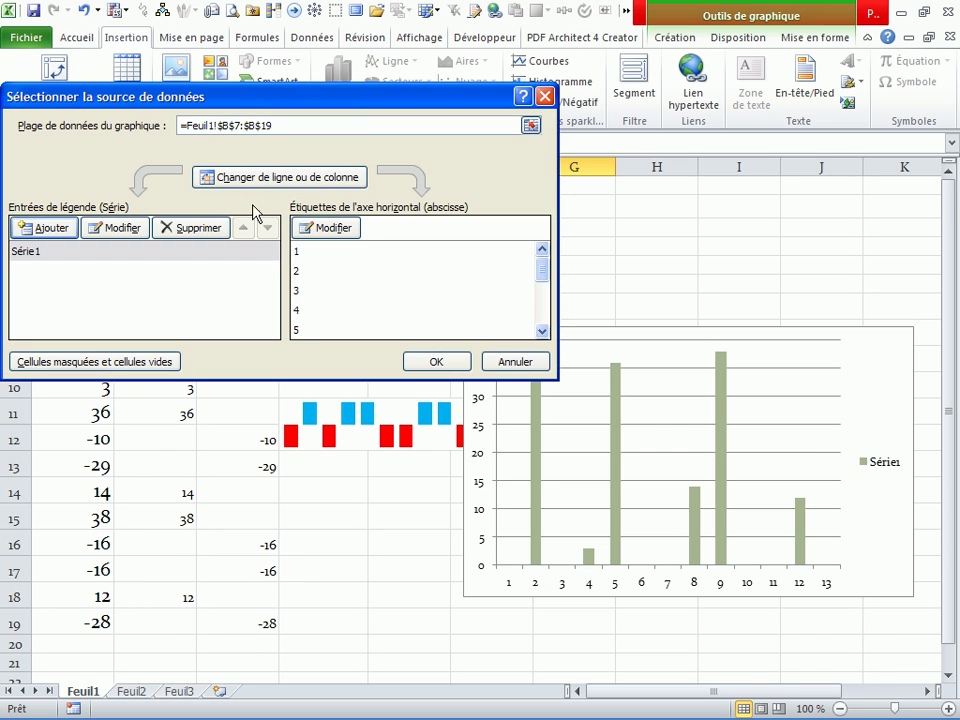
{"action": "left_click", "coordinate": [412, 362]}
Step: Fill the positive-value bars green and move the chart up beside the data
{"action": "left_click", "coordinate": [615, 438]}
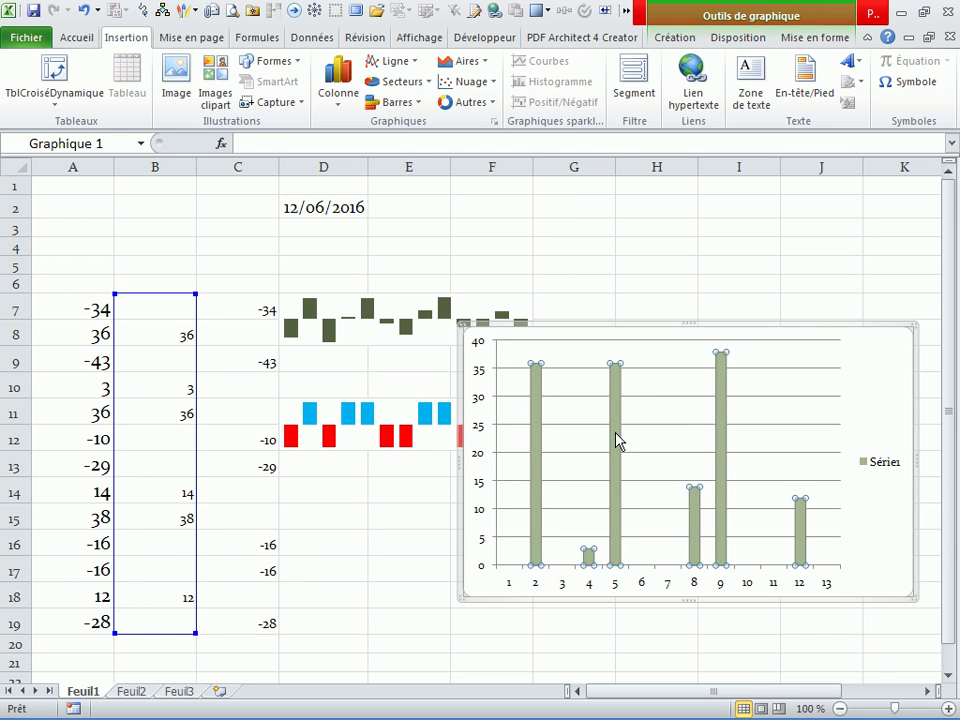
{"action": "right_click", "coordinate": [615, 430]}
{"action": "left_click", "coordinate": [777, 405]}
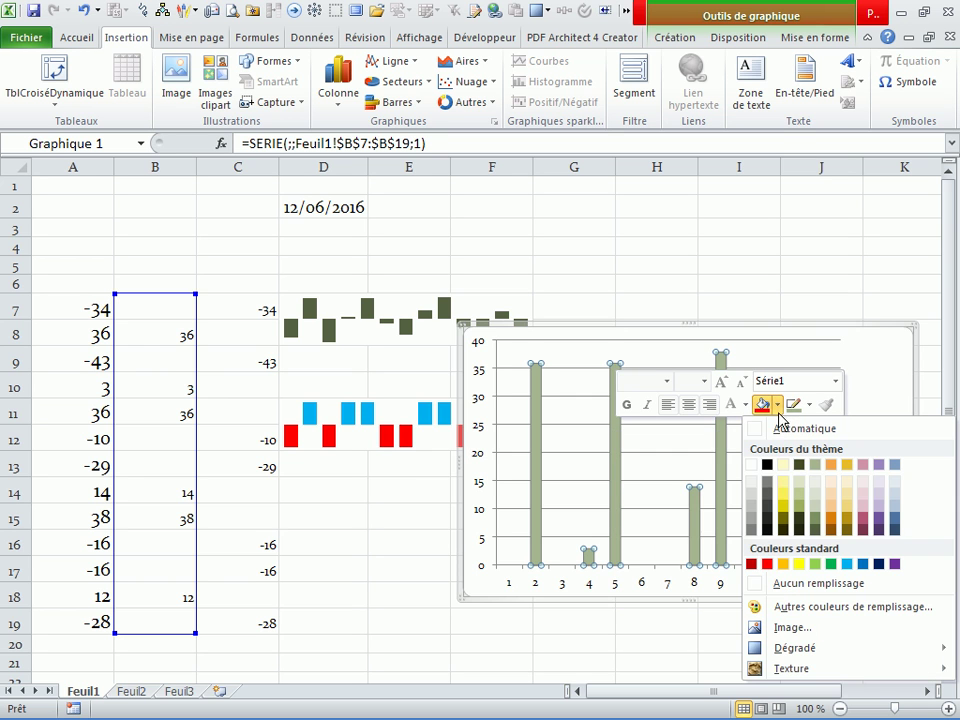
{"action": "left_click", "coordinate": [789, 562]}
{"action": "left_click", "coordinate": [660, 643]}
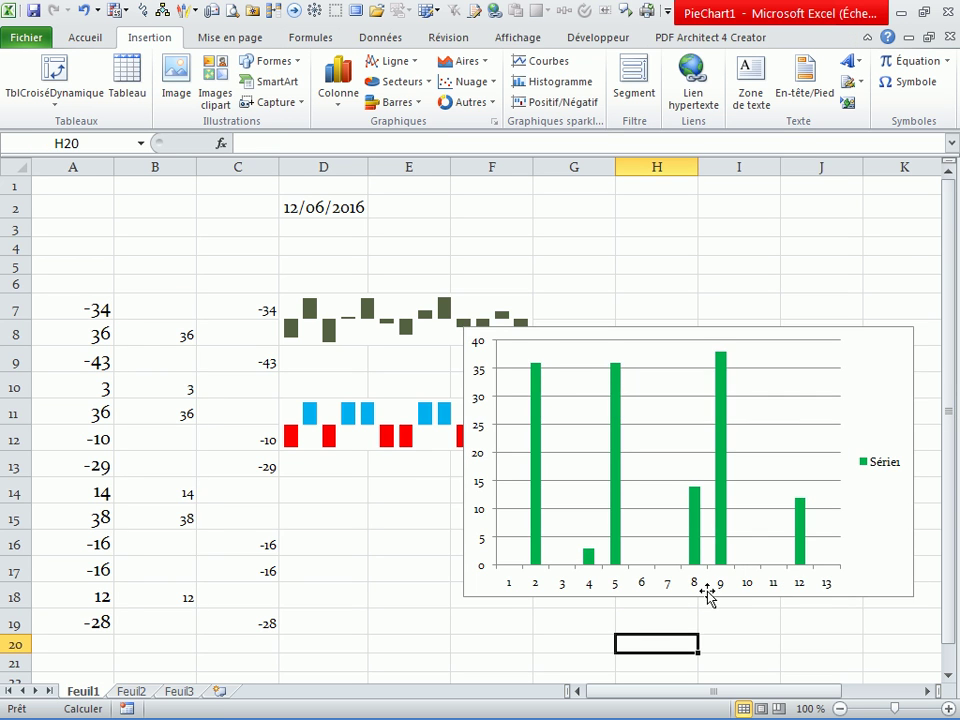
{"action": "left_click_drag", "start_coordinate": [707, 594], "coordinate": [685, 490]}
{"action": "left_click", "coordinate": [850, 368]}
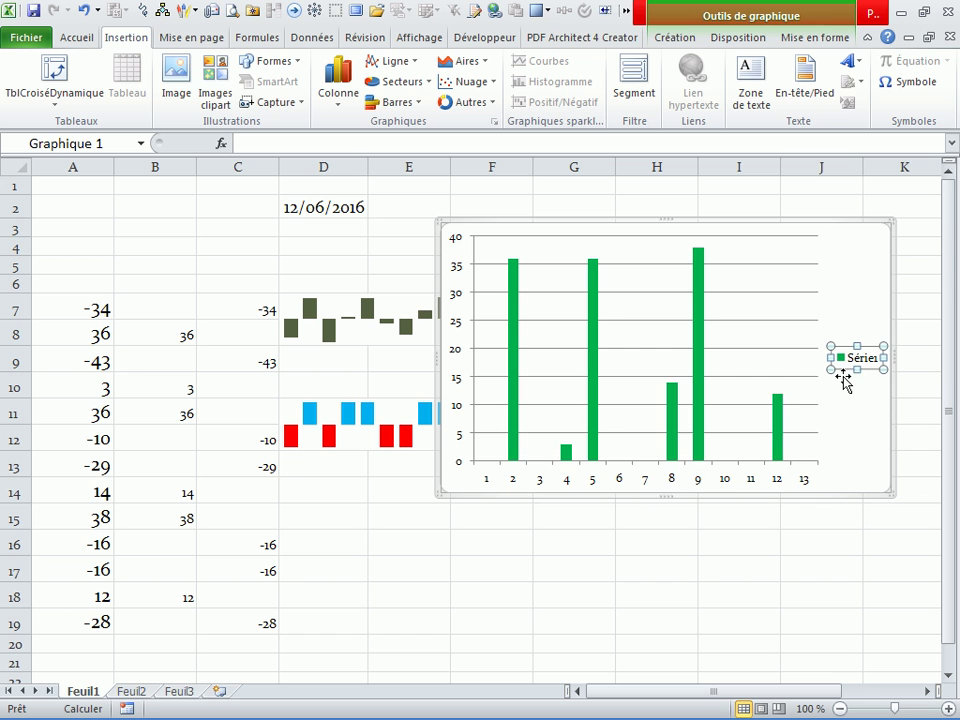
Step: Remove the chart legend and add a second series with values C7:C19
{"action": "key", "text": "Delete"}
{"action": "right_click", "coordinate": [699, 298]}
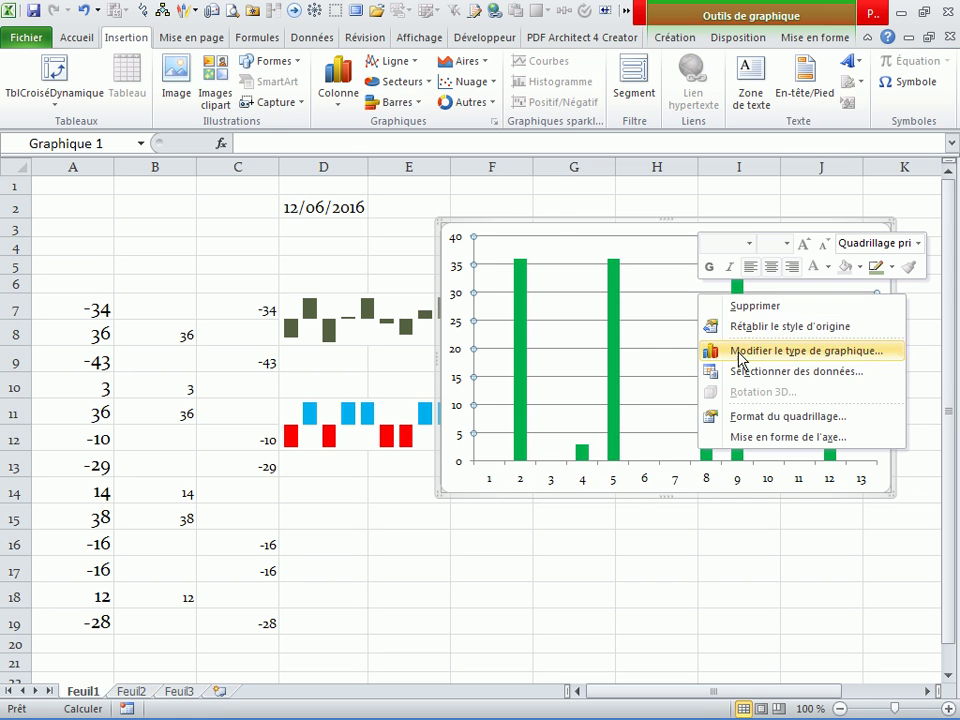
{"action": "left_click", "coordinate": [740, 375]}
{"action": "left_click", "coordinate": [30, 228]}
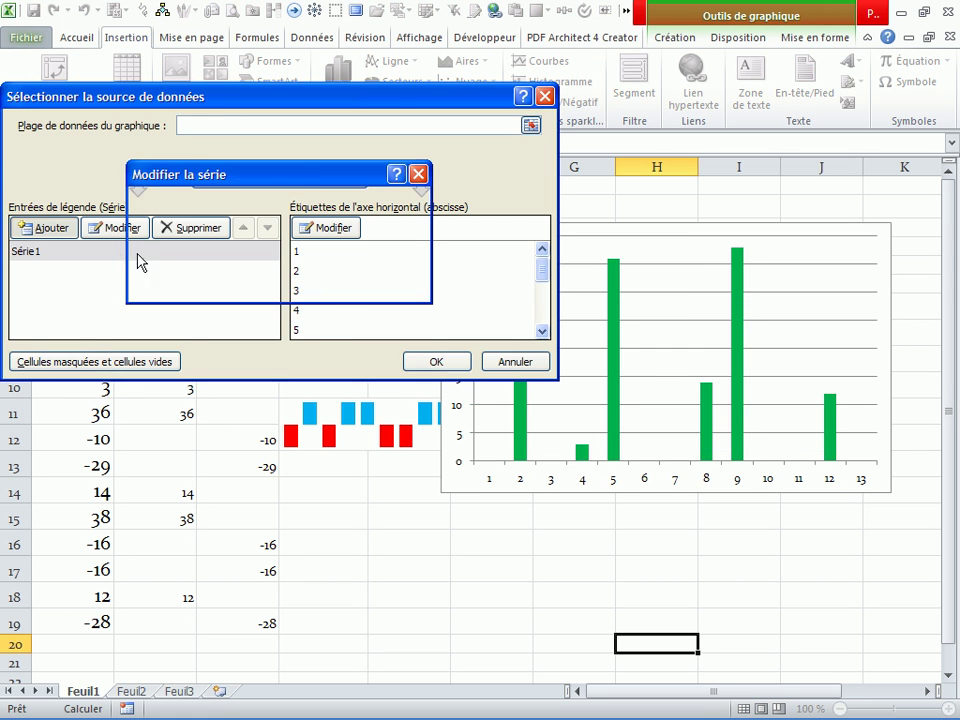
{"action": "key", "text": "BackSpace"}
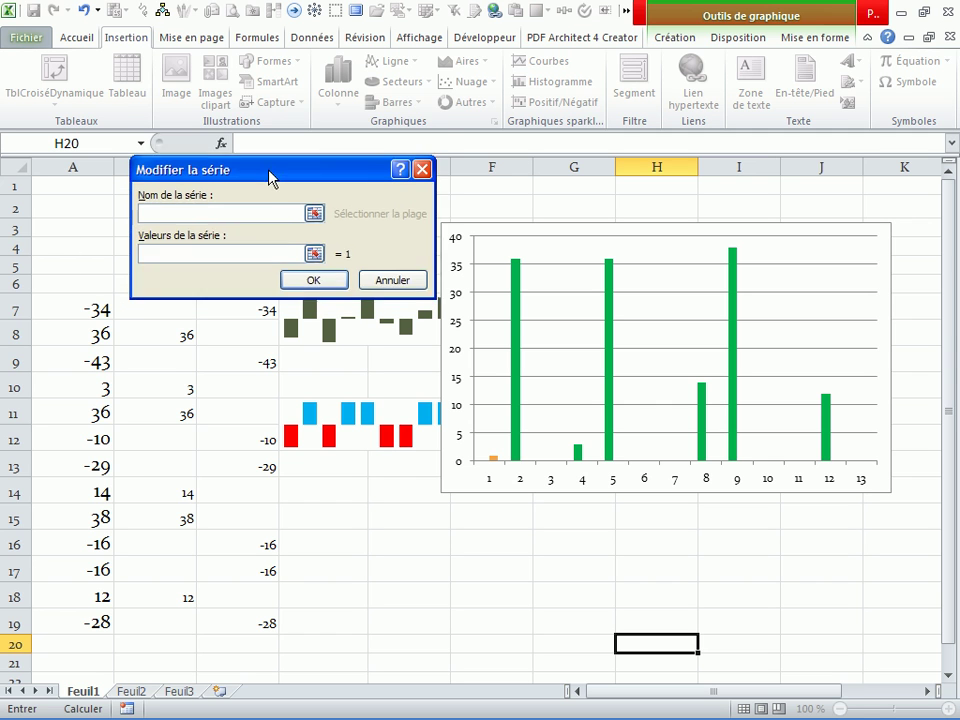
{"action": "left_click_drag", "start_coordinate": [274, 176], "coordinate": [274, 120]}
{"action": "mouse_move", "coordinate": [244, 310]}
{"action": "left_mouse_down"}
{"action": "mouse_move", "coordinate": [244, 435]}
{"action": "mouse_move", "coordinate": [265, 621]}
{"action": "left_mouse_up"}
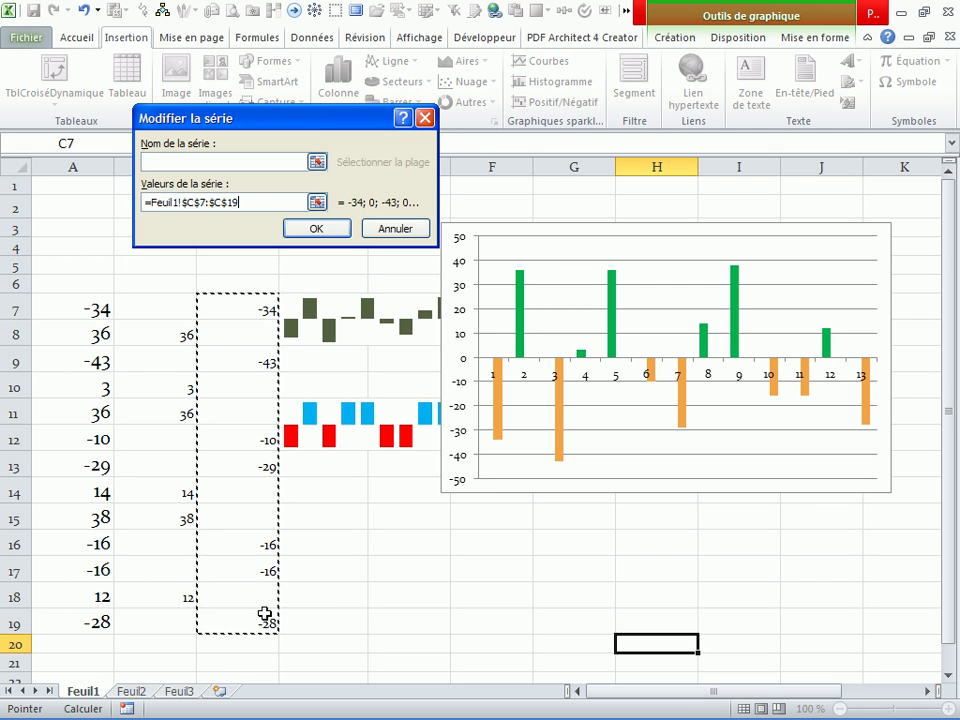
{"action": "left_click", "coordinate": [310, 231]}
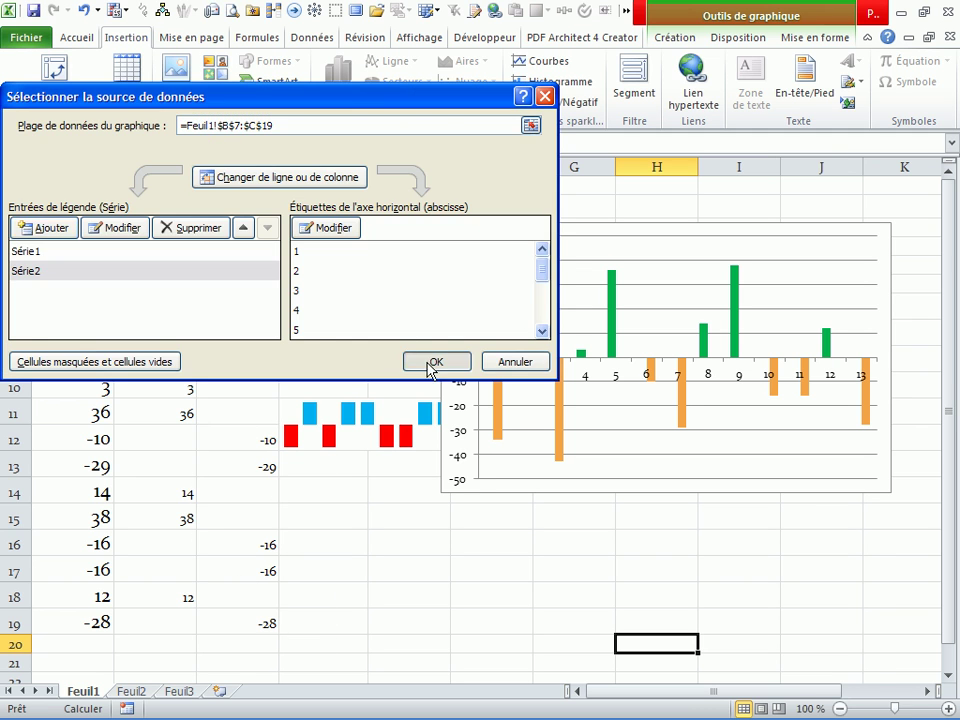
{"action": "left_click", "coordinate": [435, 360]}
Step: Fill the orange negative-value bars red
{"action": "left_click", "coordinate": [540, 568]}
{"action": "left_click", "coordinate": [562, 417]}
{"action": "right_click", "coordinate": [562, 417]}
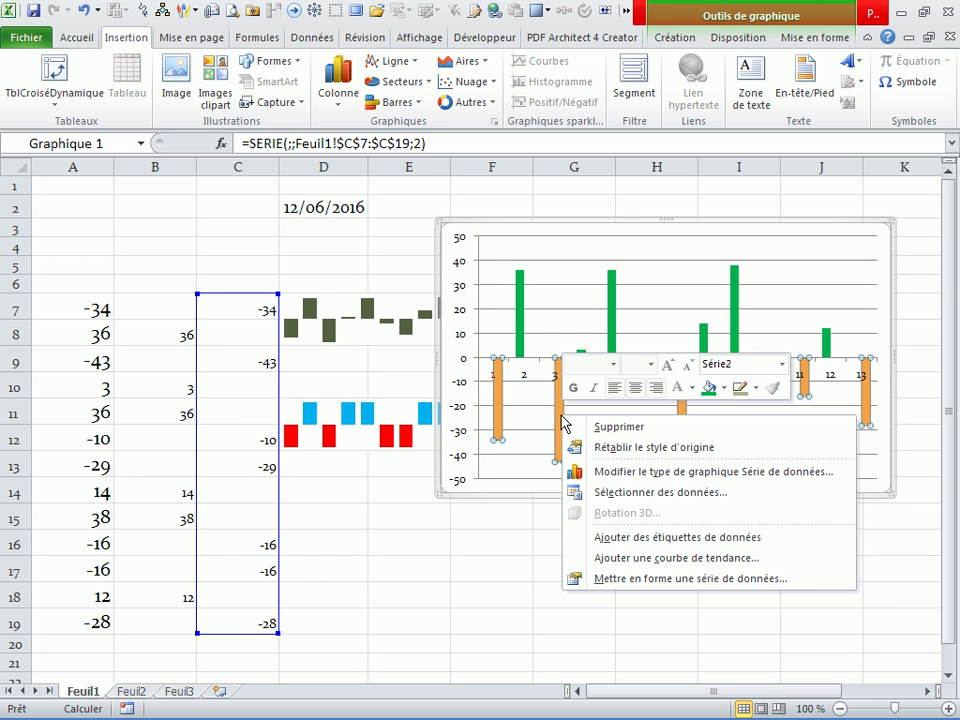
{"action": "left_click", "coordinate": [723, 390]}
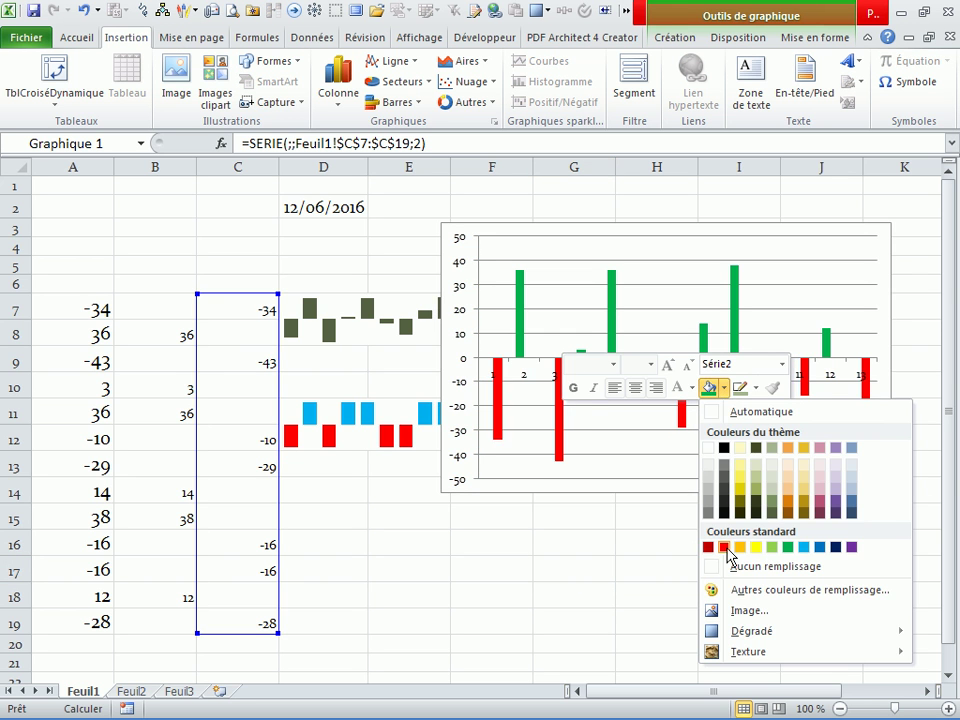
{"action": "left_click", "coordinate": [724, 547]}
{"action": "left_click", "coordinate": [640, 568]}
Step: In Format Data Series, set Superposition to 71 % and gap width to 12 %
{"action": "left_click", "coordinate": [611, 334]}
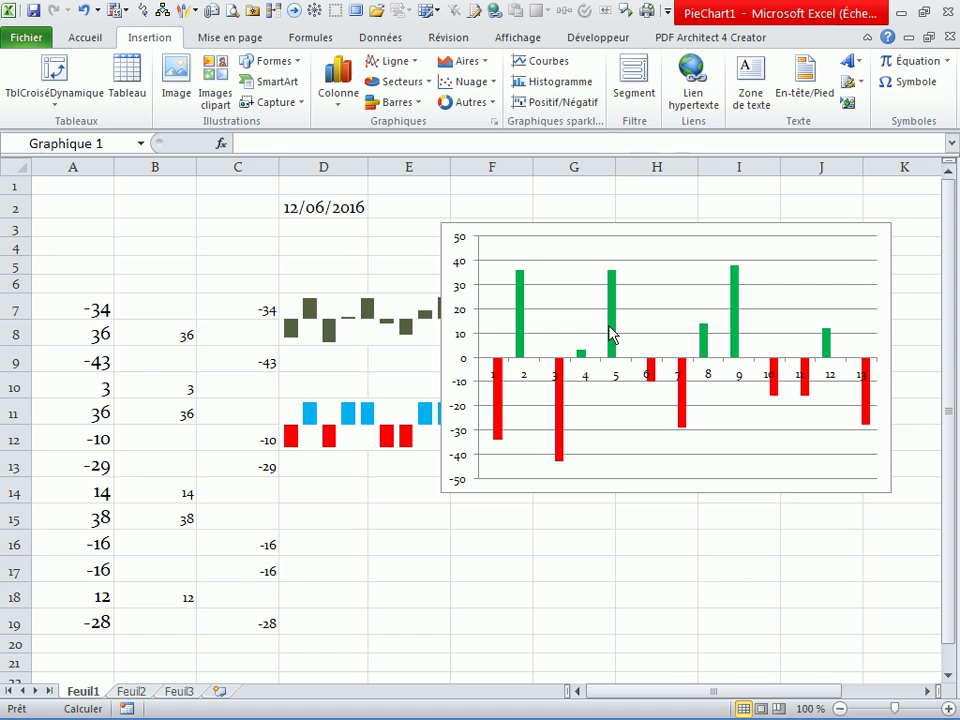
{"action": "right_click", "coordinate": [612, 332]}
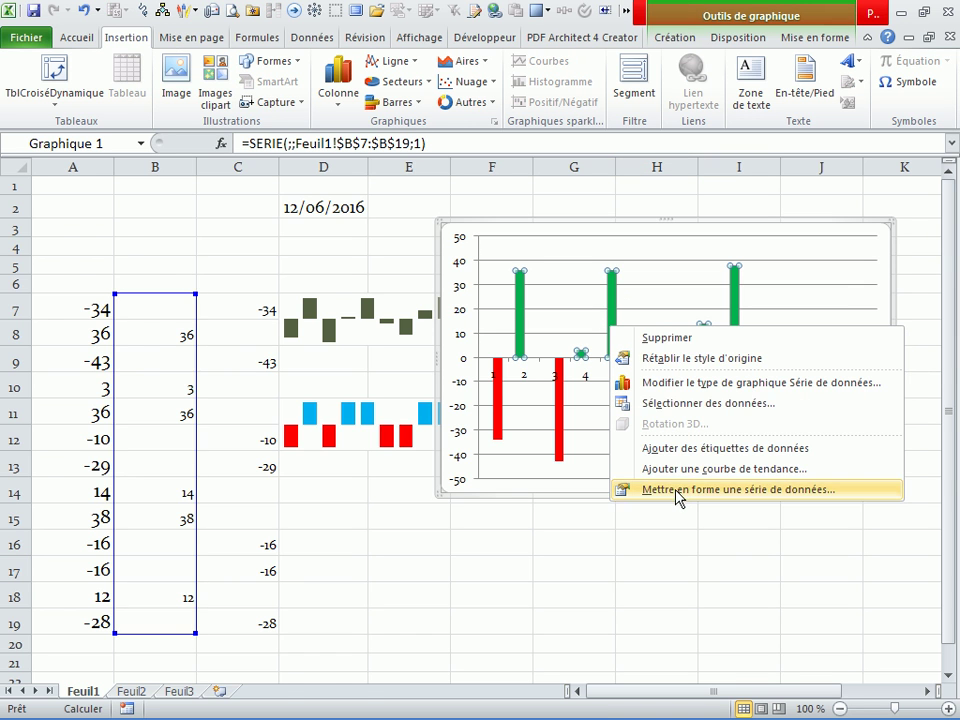
{"action": "left_click", "coordinate": [681, 490]}
{"action": "left_click_drag", "start_coordinate": [160, 276], "coordinate": [223, 276]}
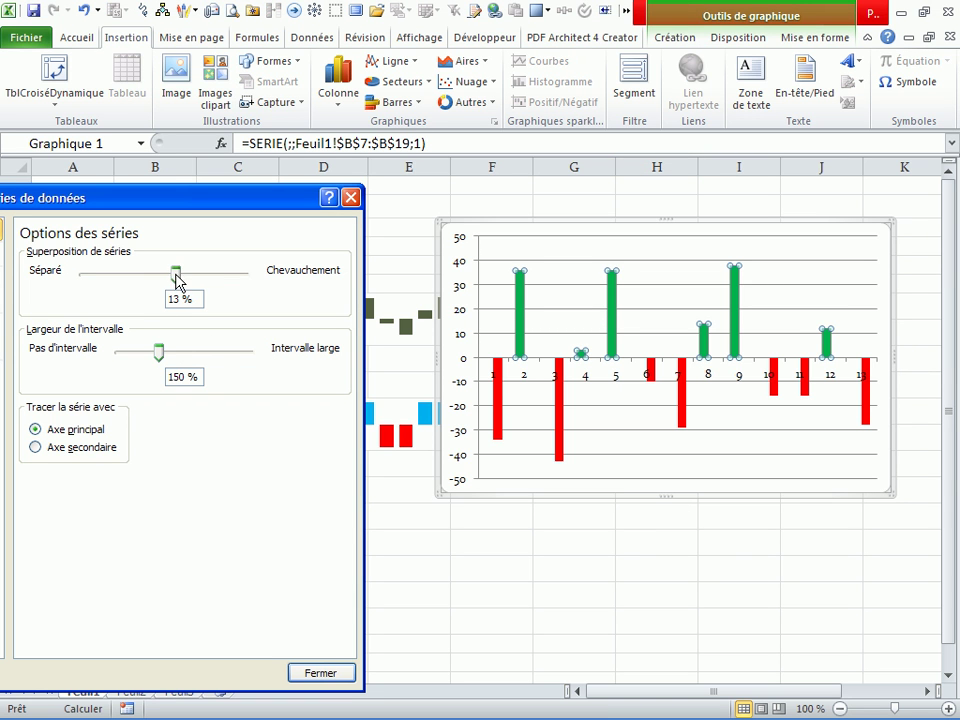
{"action": "left_click_drag", "start_coordinate": [170, 357], "coordinate": [203, 363]}
{"action": "left_click_drag", "start_coordinate": [184, 361], "coordinate": [123, 358]}
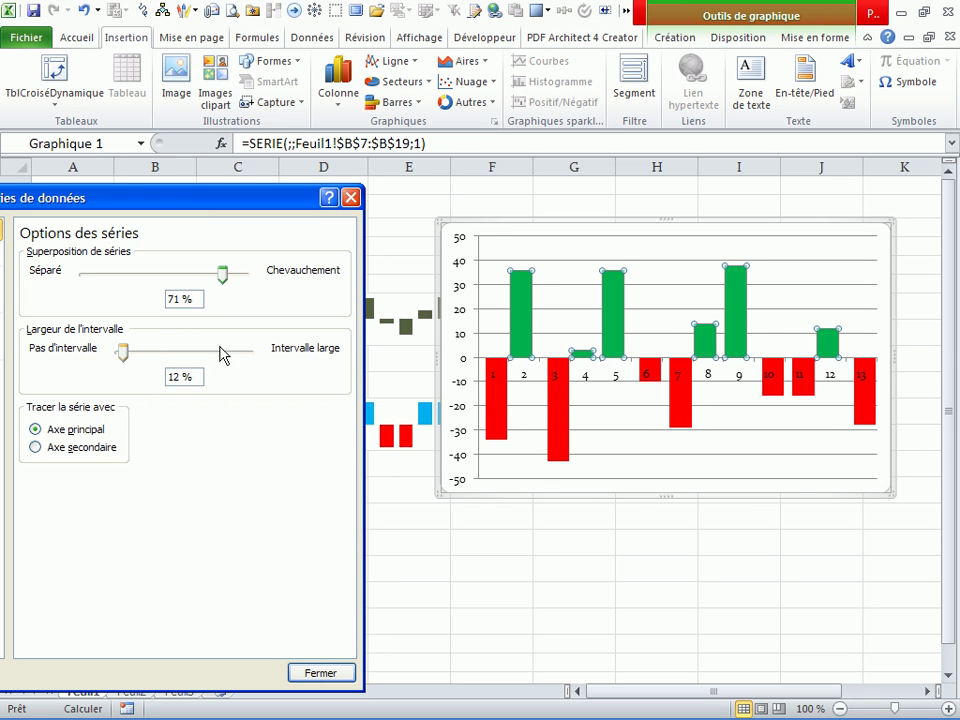
{"action": "left_click", "coordinate": [317, 673]}
{"action": "left_click", "coordinate": [463, 576]}
{"action": "left_click", "coordinate": [806, 428]}
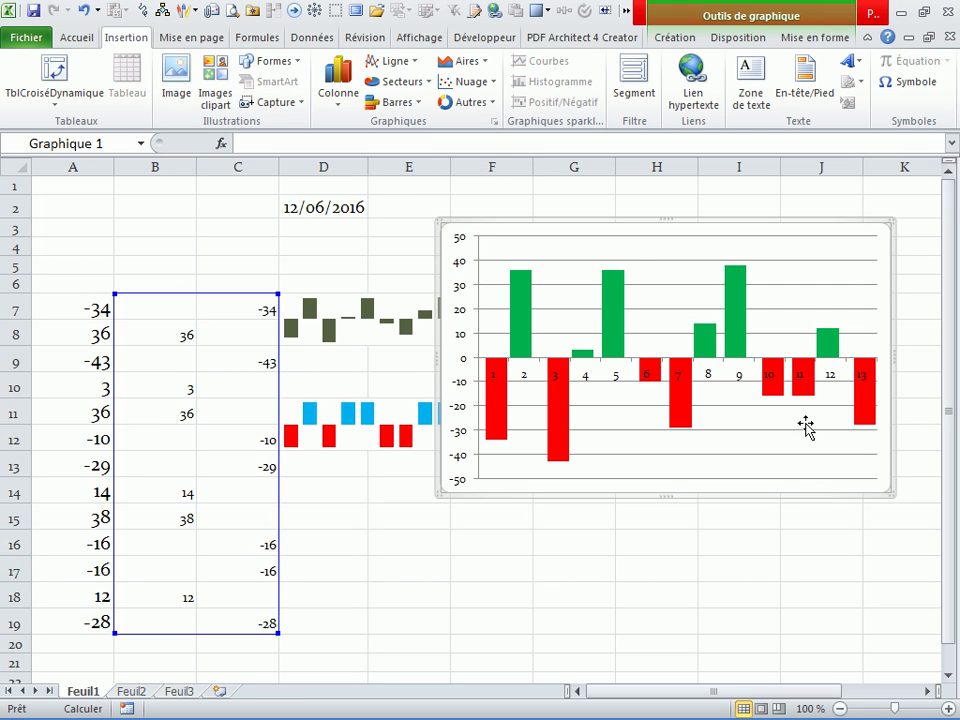
Step: Collapse the ribbon and move the chart down below the sparklines
{"action": "double_click", "coordinate": [78, 42]}
{"action": "mouse_move", "coordinate": [707, 154]}
{"action": "left_mouse_down"}
{"action": "mouse_move", "coordinate": [619, 387]}
{"action": "mouse_move", "coordinate": [630, 390]}
{"action": "left_mouse_up"}
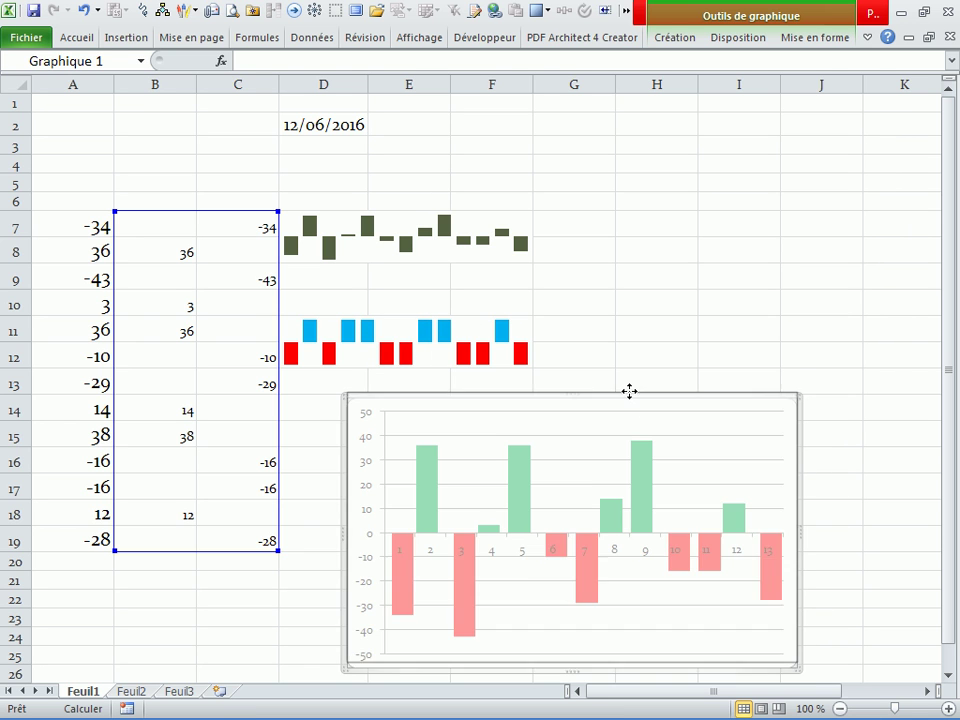
{"action": "left_click", "coordinate": [641, 313]}
{"action": "left_click", "coordinate": [642, 320]}
{"action": "left_click", "coordinate": [647, 271]}
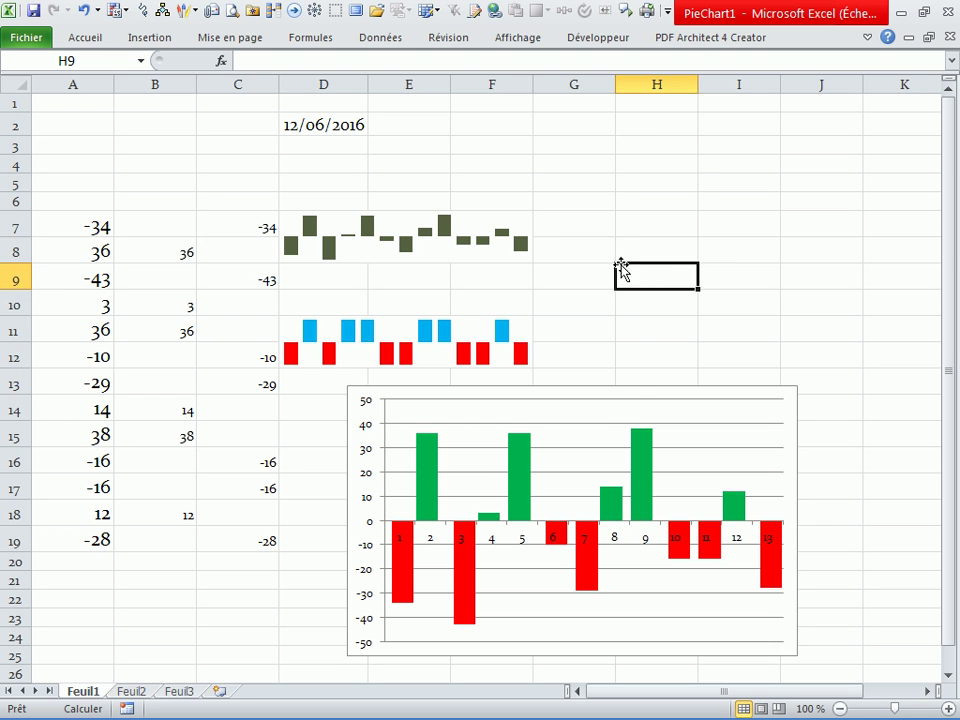
Step: Check the formulas in B10 and A10, then recalculate with F9 three times
{"action": "left_click", "coordinate": [136, 297]}
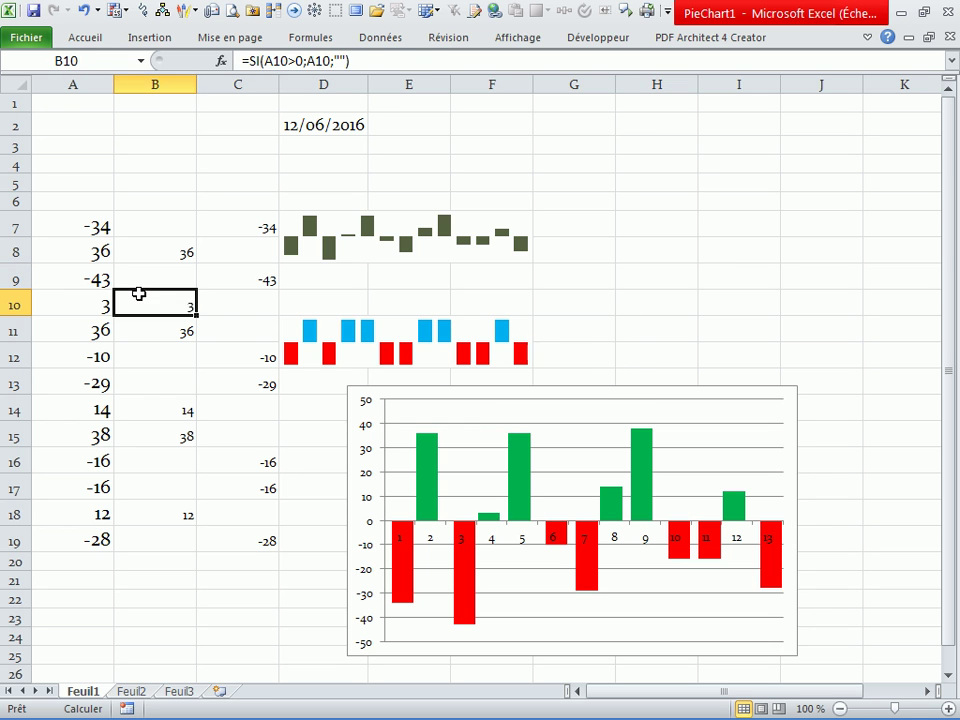
{"action": "left_click", "coordinate": [89, 300]}
{"action": "key", "text": "F9"}
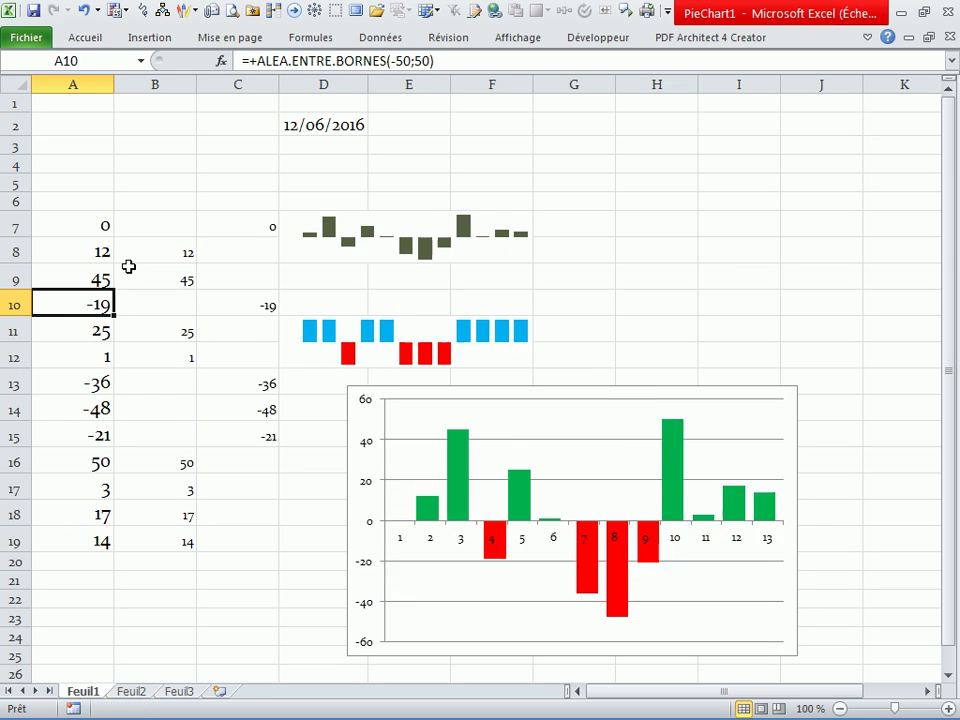
{"action": "key", "text": "F9"}
{"action": "key", "text": "F9"}
{"action": "key", "text": "F9"}
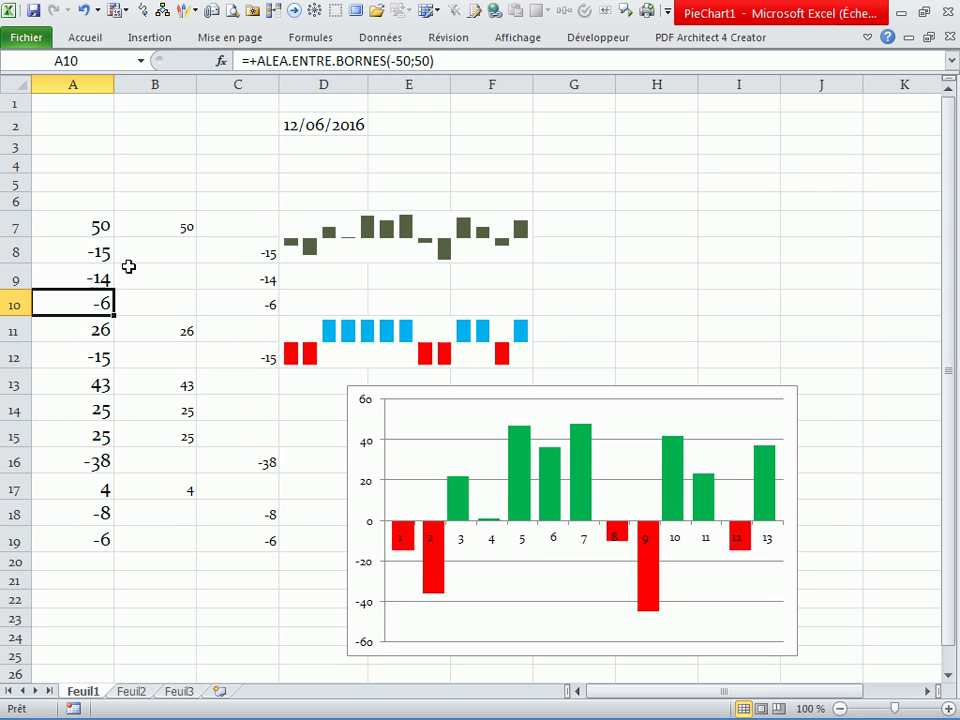
{"action": "key", "text": "F9"}
{"action": "key", "text": "F9"}
{"action": "key", "text": "F9"}
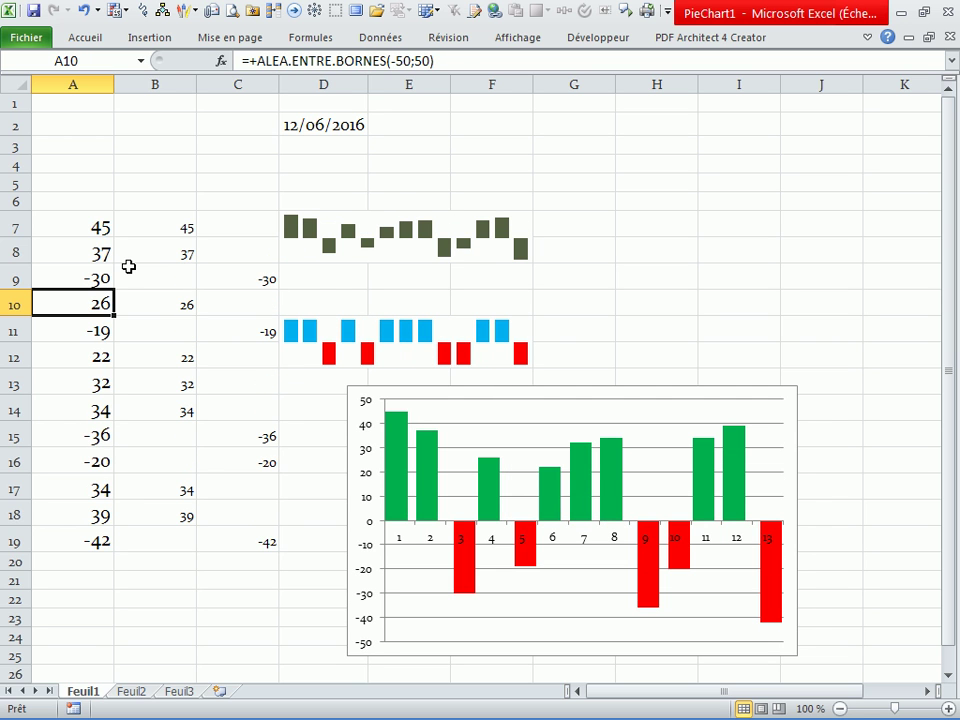
Step: Merge D10:I12 into one cell, clearing its existing positive/negative sparklines
{"action": "left_click_drag", "start_coordinate": [378, 334], "coordinate": [716, 293]}
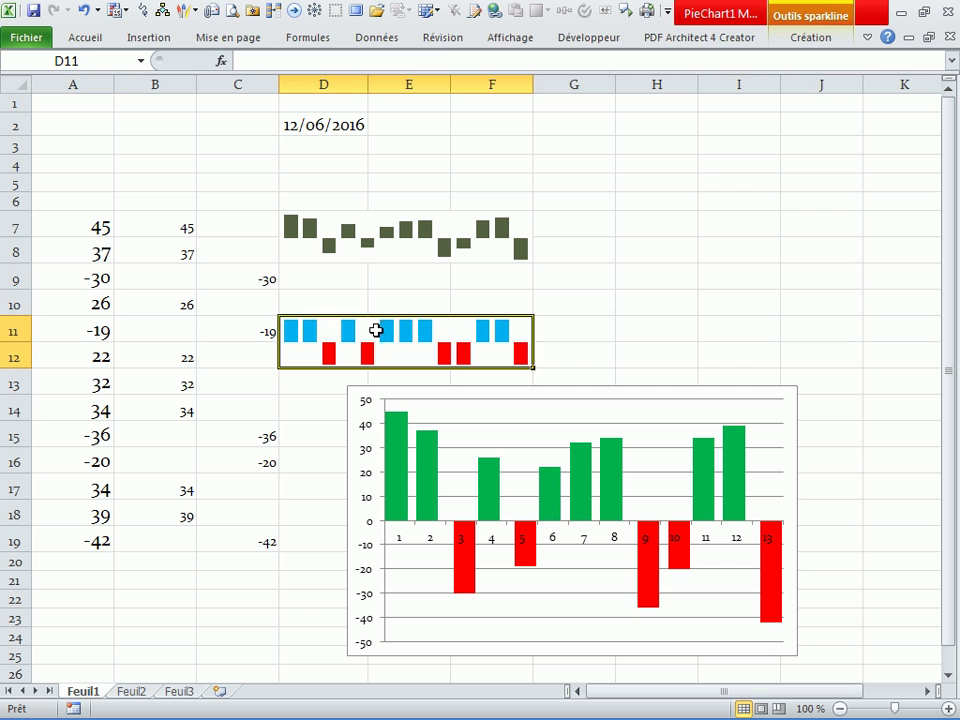
{"action": "right_click", "coordinate": [716, 293]}
{"action": "left_click", "coordinate": [934, 248]}
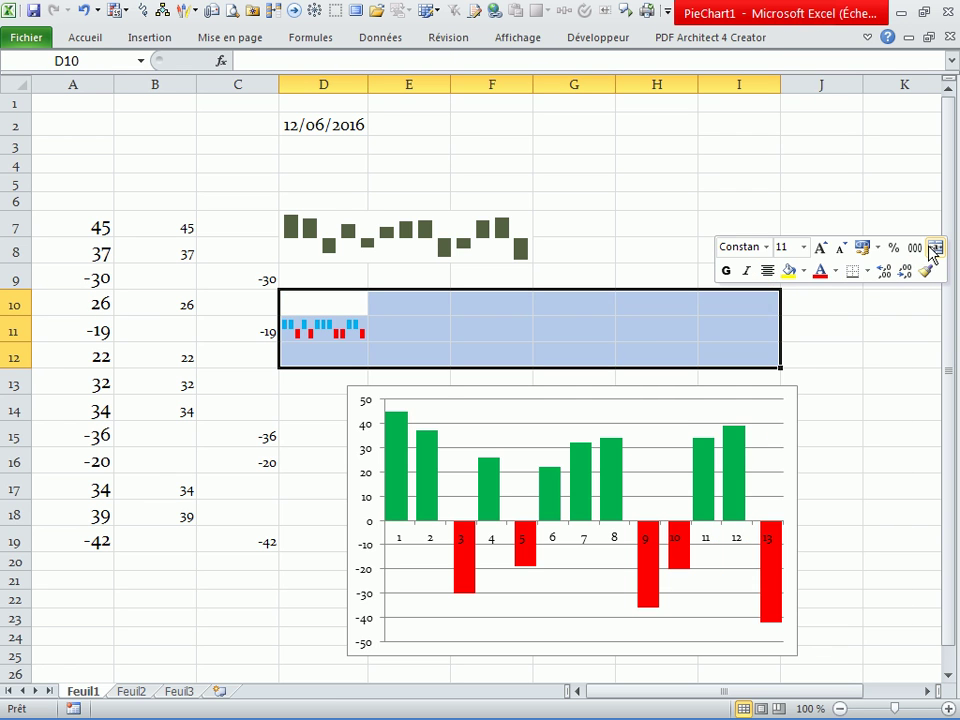
{"action": "left_click", "coordinate": [932, 250]}
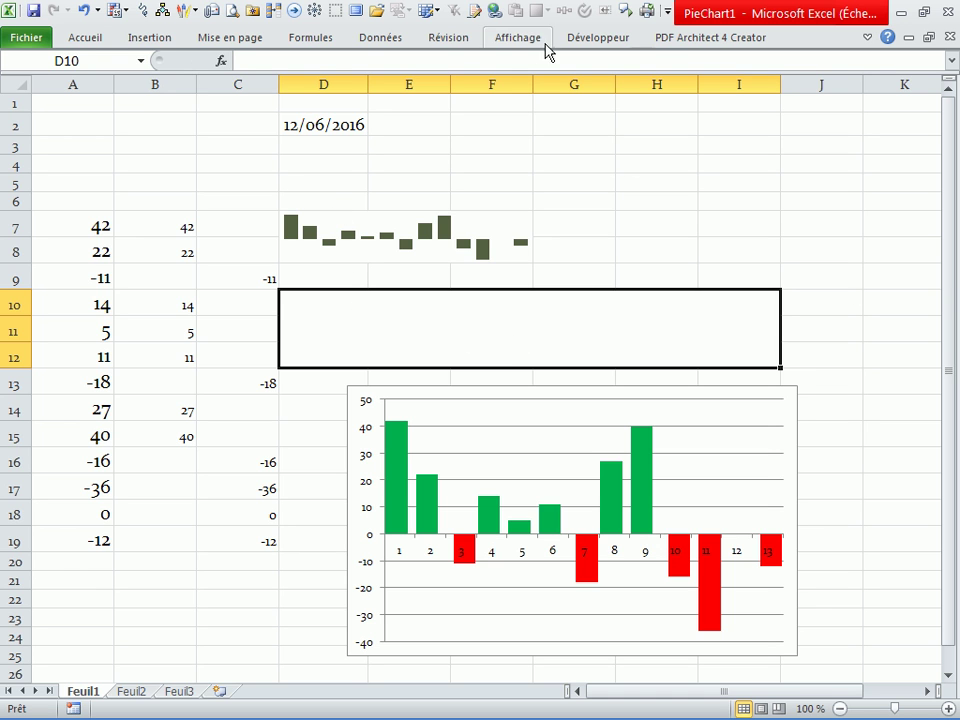
Step: Attempt a Positif/Négatif sparkline located at D10, dismissing the invalid reference errors
{"action": "left_click", "coordinate": [155, 38]}
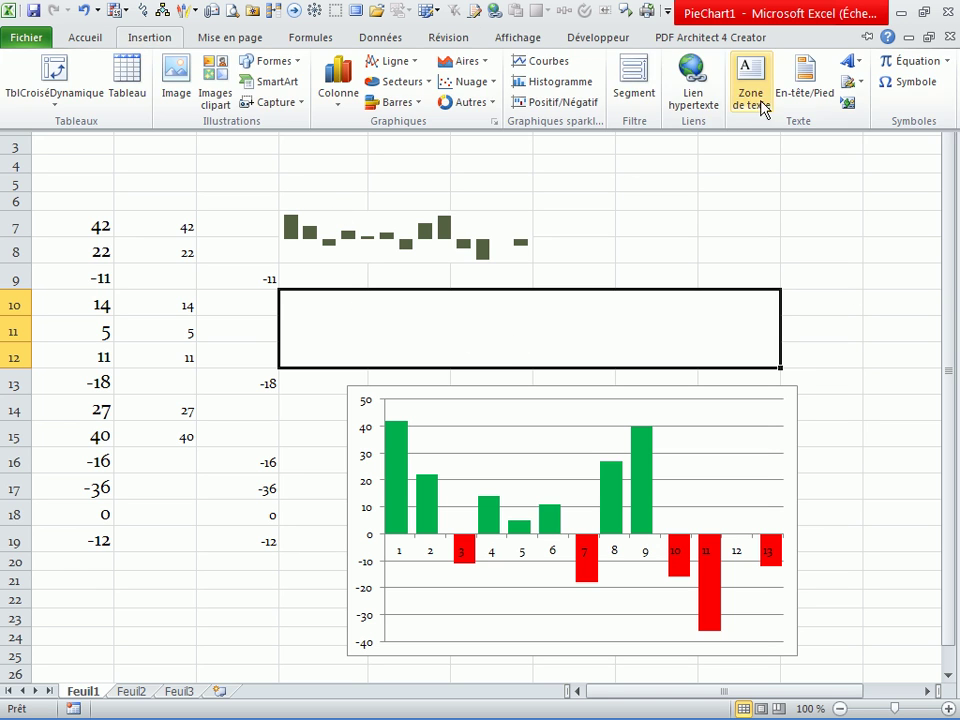
{"action": "left_click", "coordinate": [553, 102]}
{"action": "left_click", "coordinate": [366, 315]}
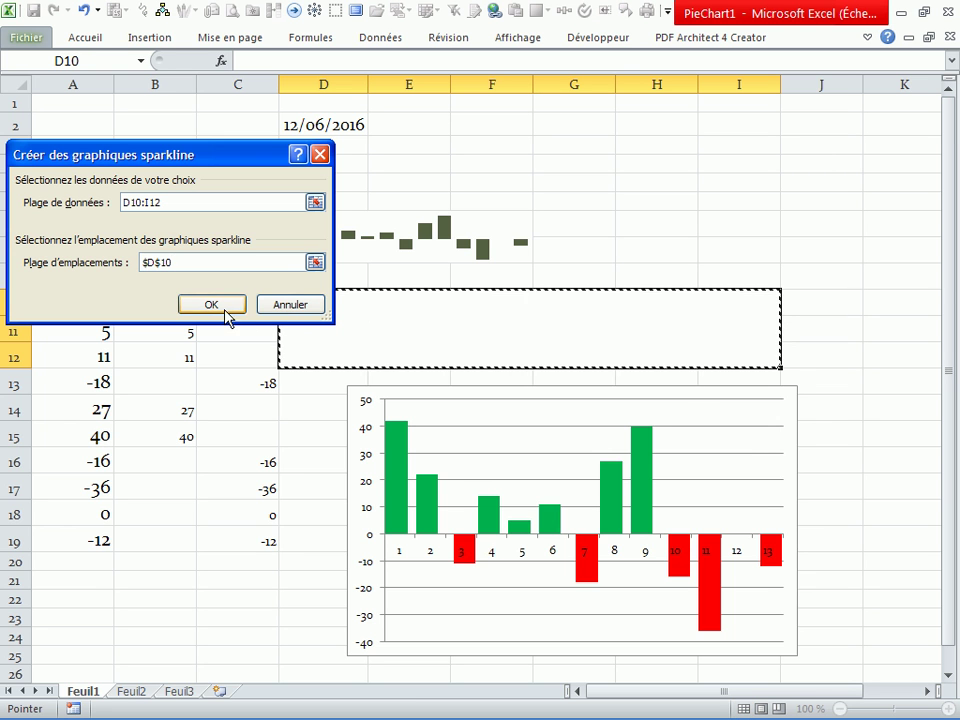
{"action": "left_click", "coordinate": [220, 306]}
{"action": "left_click", "coordinate": [460, 421]}
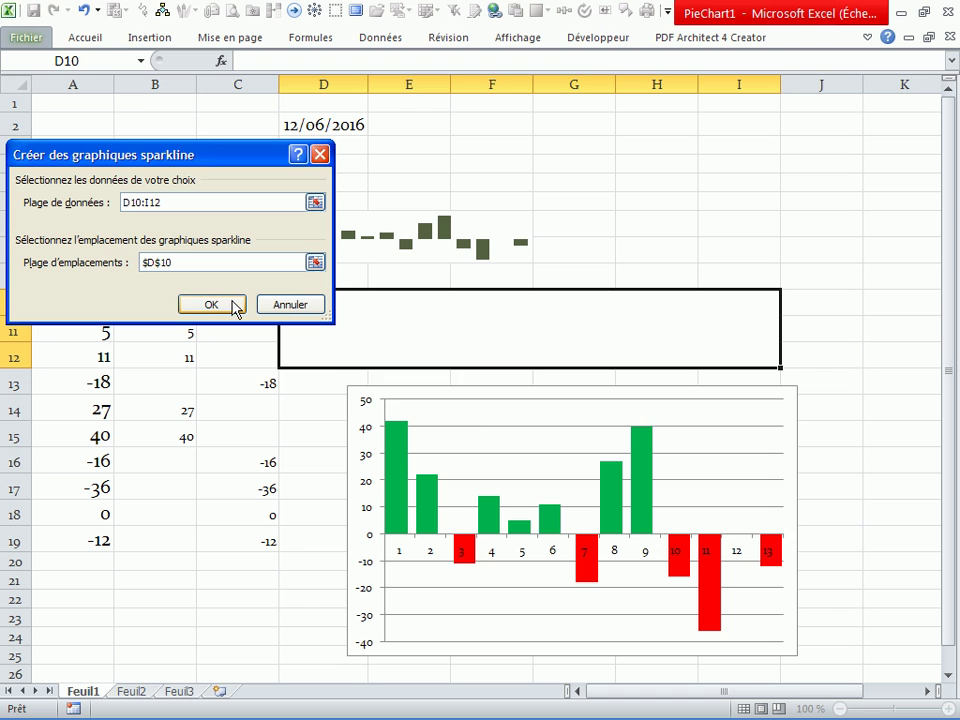
{"action": "left_click", "coordinate": [212, 305]}
{"action": "left_click", "coordinate": [468, 423]}
{"action": "left_click", "coordinate": [212, 305]}
Step: Retry the Positif/Négatif sparkline targeting D10, then reselect D10 for a fresh attempt
{"action": "right_click", "coordinate": [376, 310]}
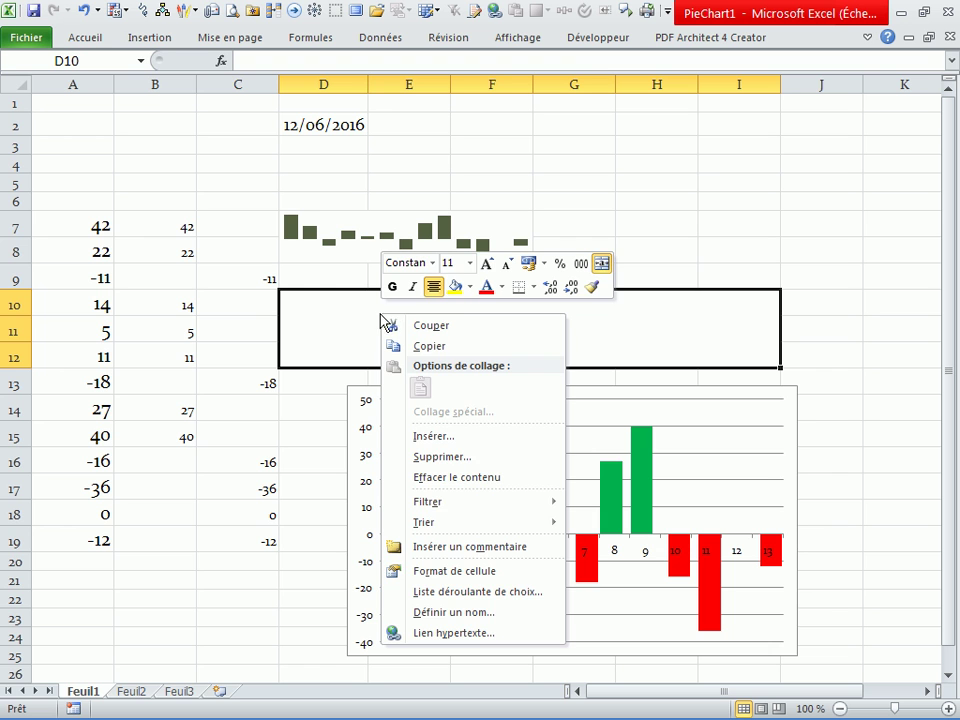
{"action": "left_click", "coordinate": [600, 262]}
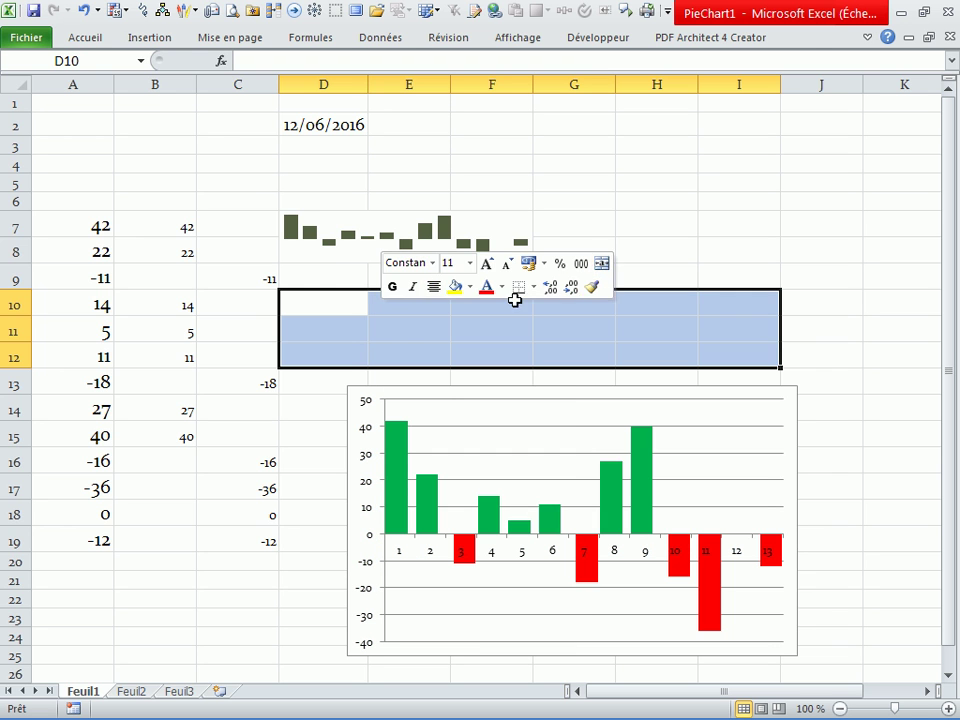
{"action": "left_click", "coordinate": [141, 40]}
{"action": "left_click", "coordinate": [250, 244]}
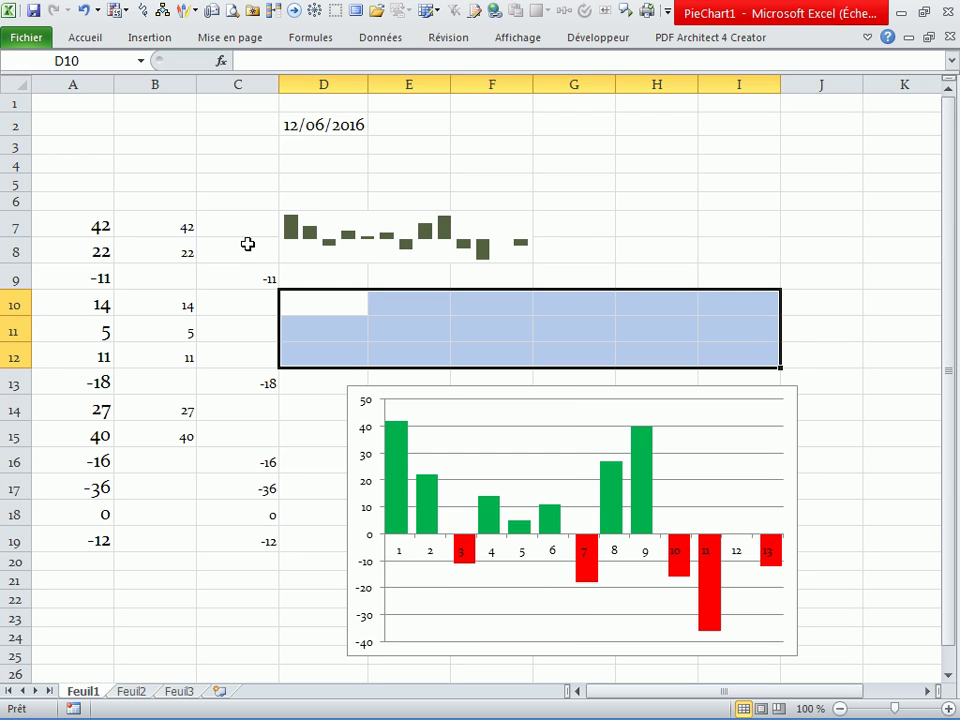
{"action": "left_click", "coordinate": [158, 38]}
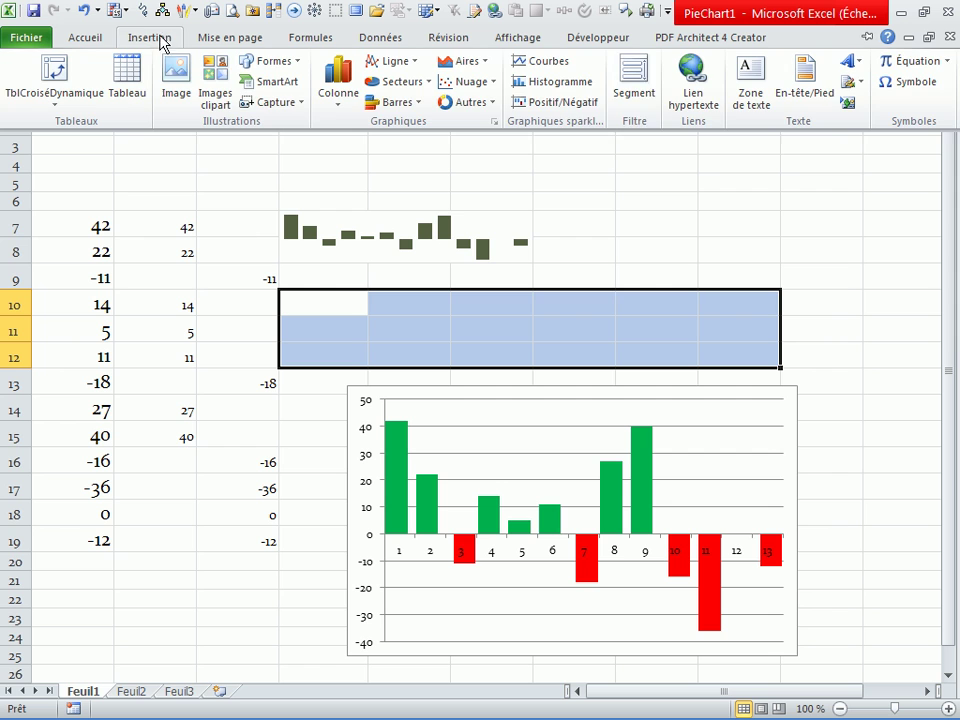
{"action": "left_click", "coordinate": [547, 104]}
{"action": "left_click", "coordinate": [349, 309]}
{"action": "left_click", "coordinate": [232, 300]}
{"action": "left_click", "coordinate": [493, 430]}
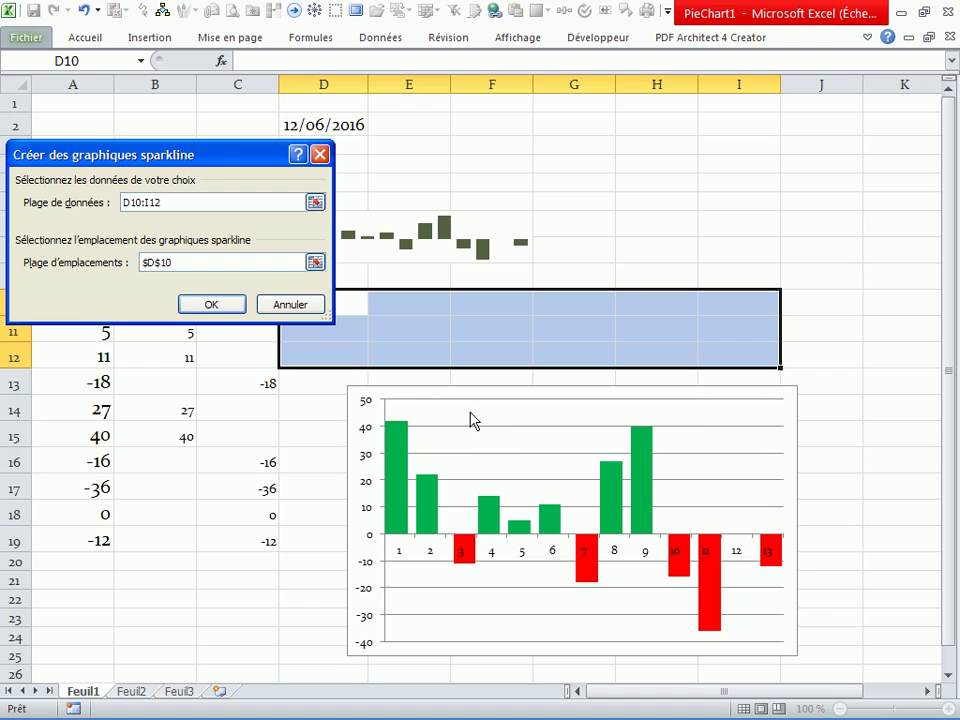
{"action": "left_click", "coordinate": [266, 305]}
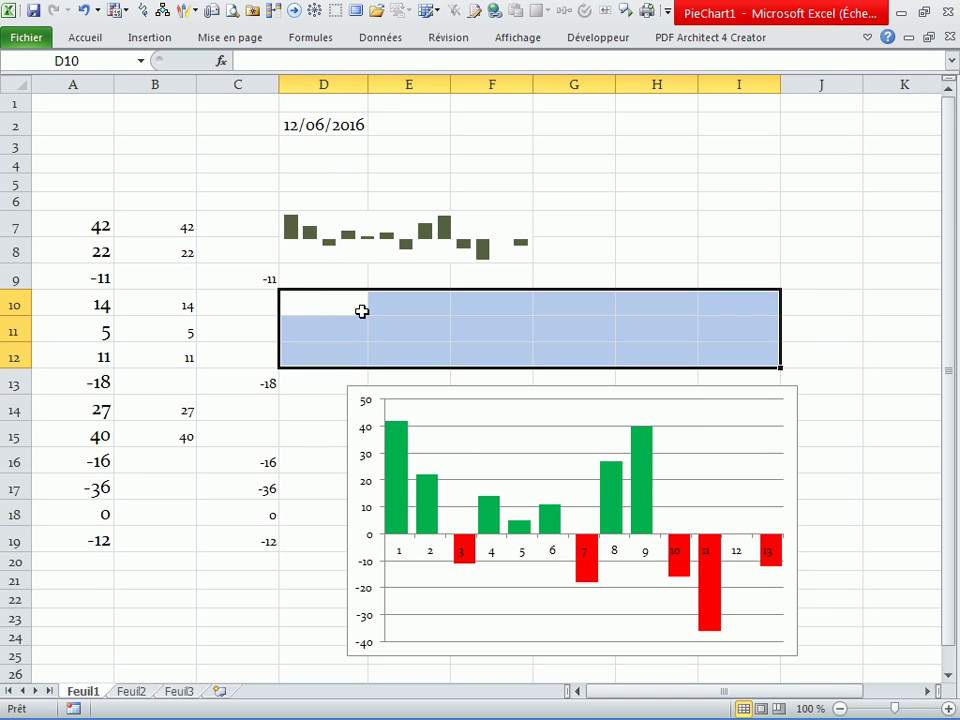
{"action": "left_click", "coordinate": [340, 306]}
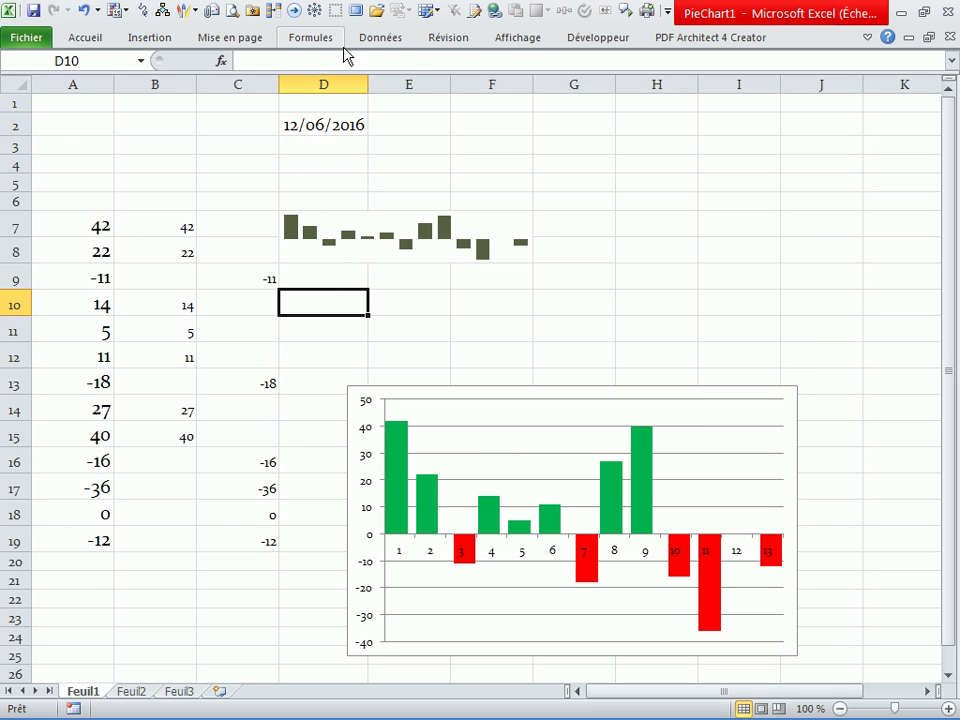
{"action": "left_click", "coordinate": [152, 40]}
Step: Create a positive/negative sparkline of A7:A19 in cell D10
{"action": "left_click", "coordinate": [556, 102]}
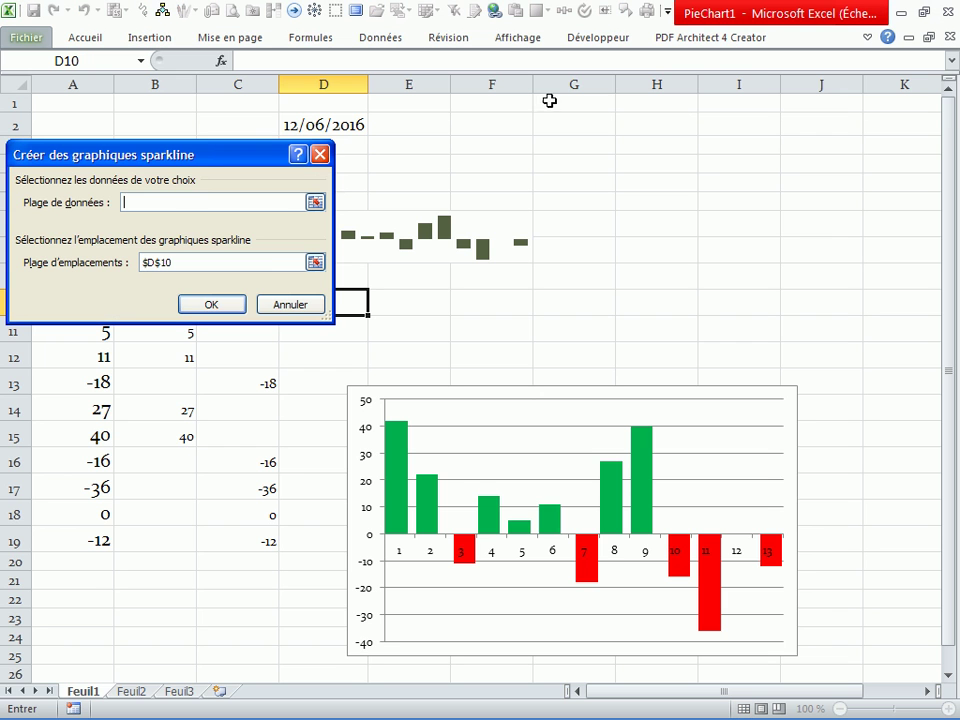
{"action": "left_click_drag", "start_coordinate": [177, 155], "coordinate": [546, 107]}
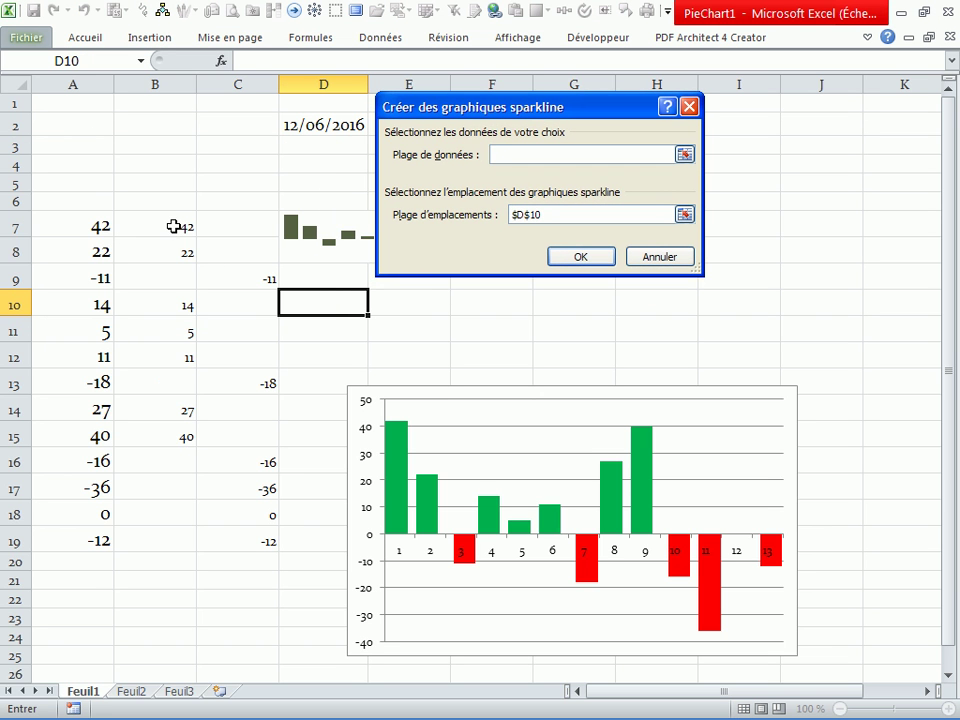
{"action": "left_click_drag", "start_coordinate": [90, 225], "coordinate": [88, 540]}
{"action": "left_click", "coordinate": [589, 264]}
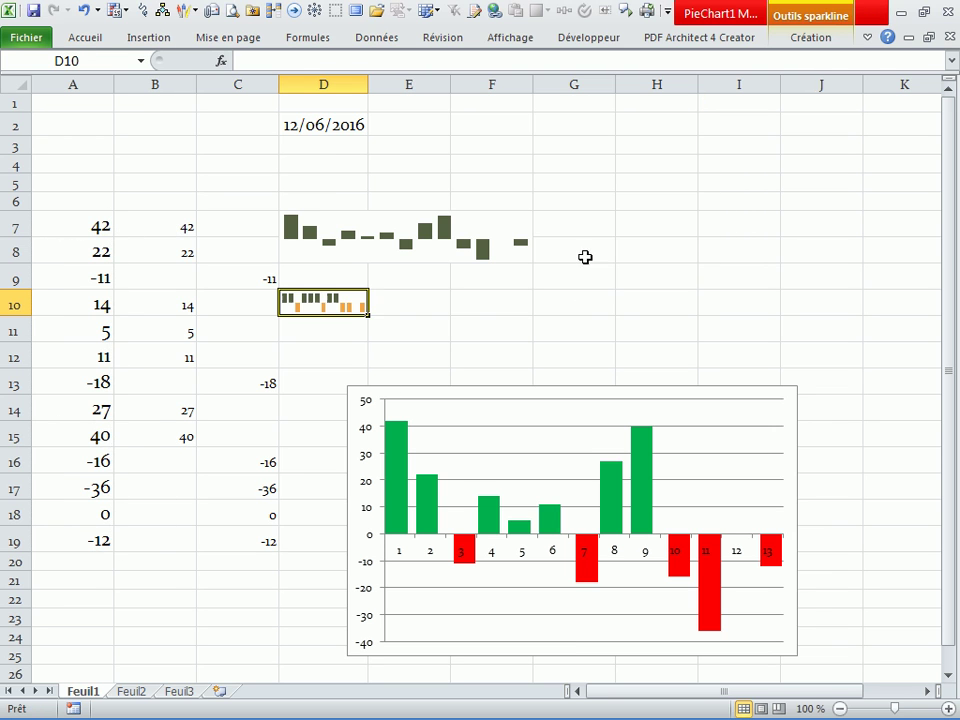
Step: Merge D10:J14 to enlarge the sparkline, and move the chart lower
{"action": "left_click_drag", "start_coordinate": [356, 306], "coordinate": [727, 347]}
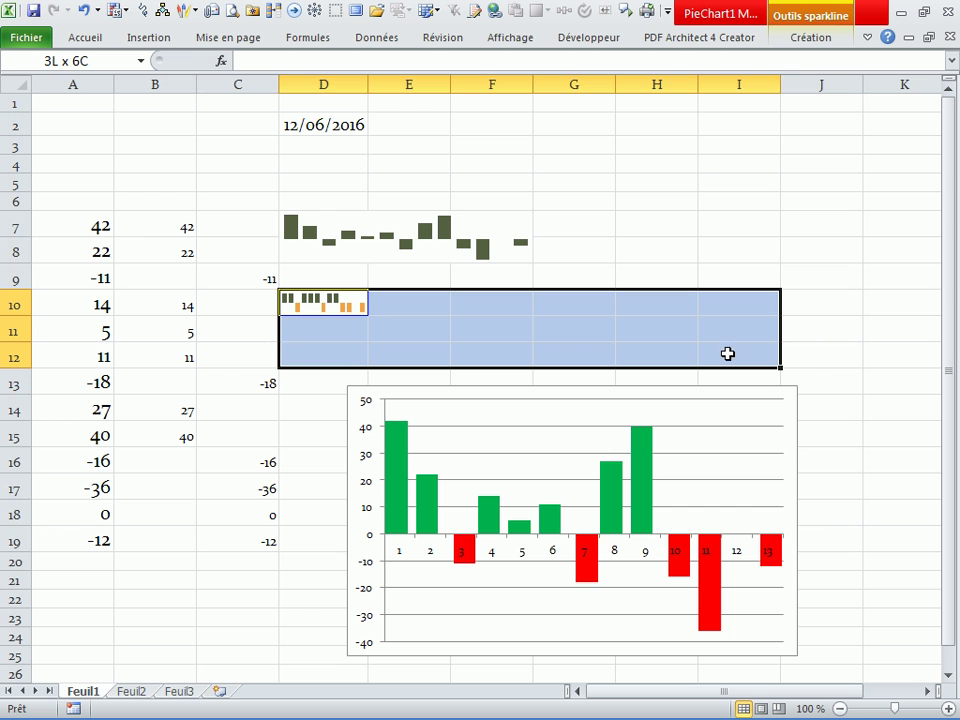
{"action": "left_click_drag", "start_coordinate": [347, 302], "coordinate": [803, 409]}
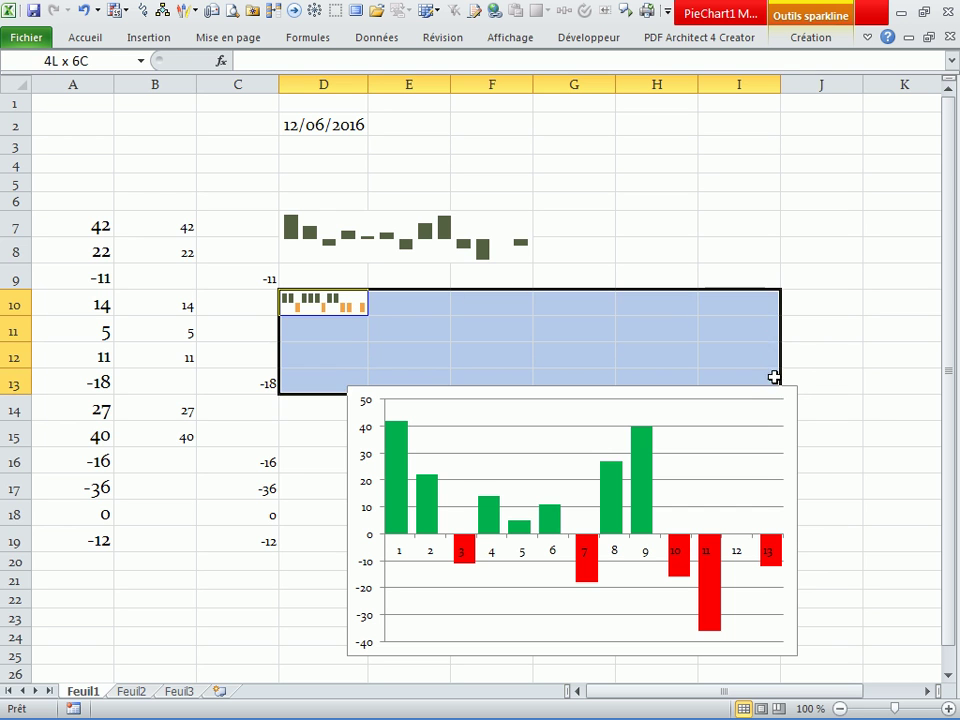
{"action": "right_click", "coordinate": [803, 409]}
{"action": "left_click", "coordinate": [918, 312]}
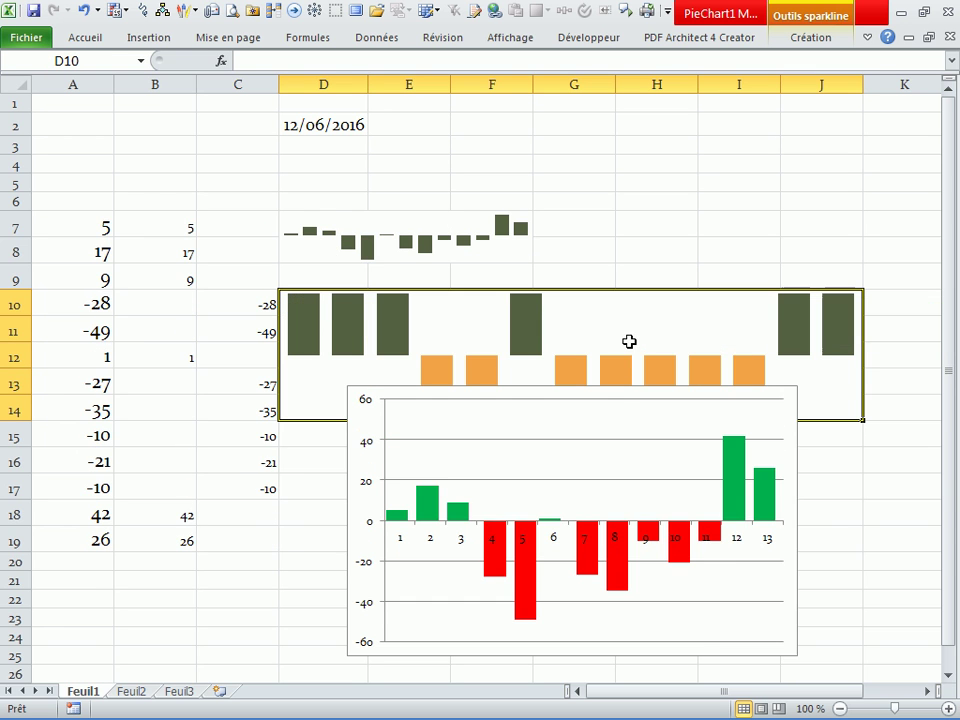
{"action": "left_click_drag", "start_coordinate": [621, 403], "coordinate": [587, 478]}
Step: Set the sparkline's negative points marker colour to red
{"action": "left_click", "coordinate": [572, 354]}
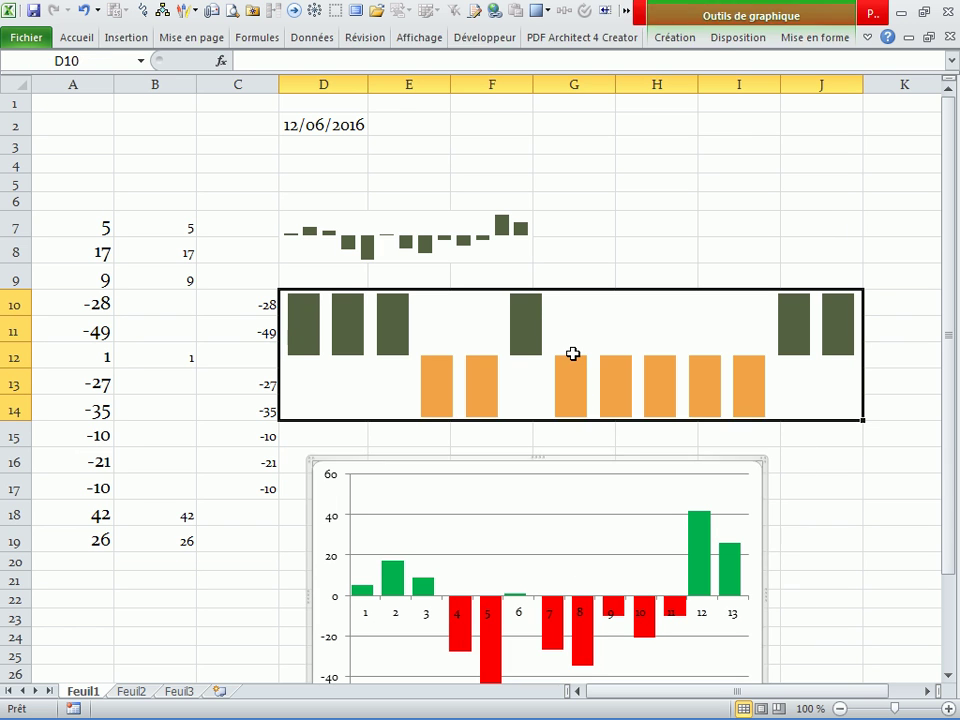
{"action": "left_click", "coordinate": [808, 38]}
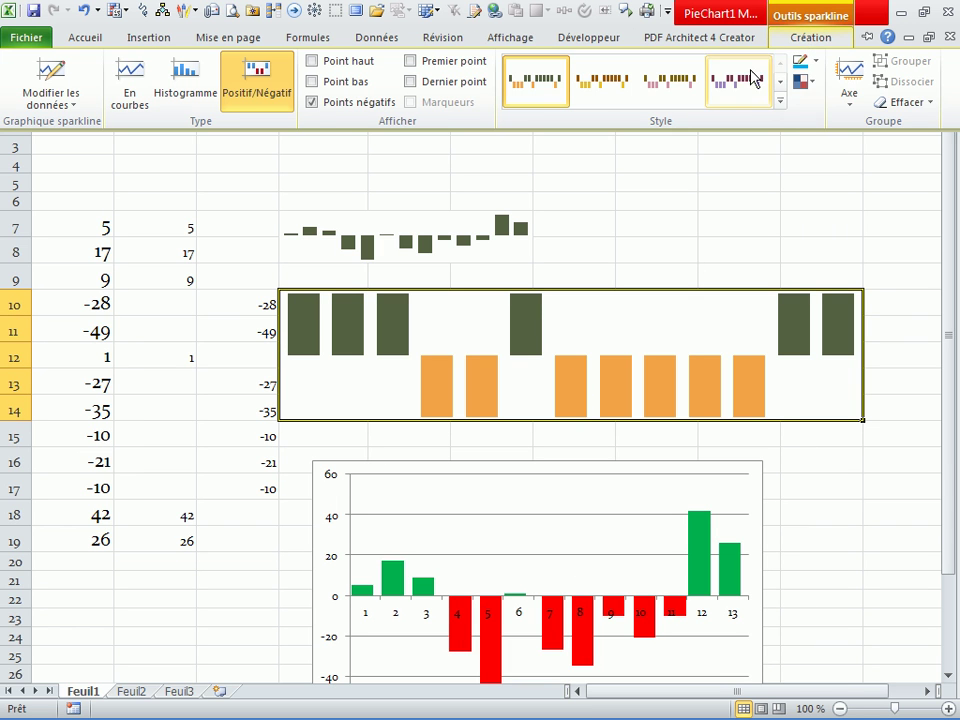
{"action": "left_click", "coordinate": [797, 64]}
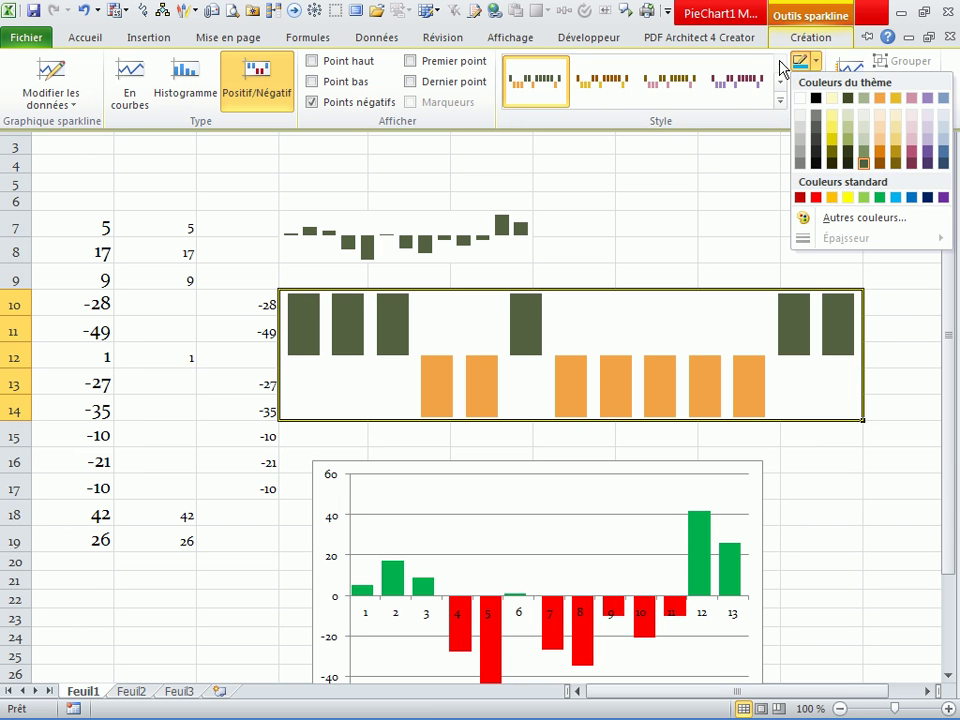
{"action": "left_click", "coordinate": [802, 81]}
{"action": "left_click", "coordinate": [802, 81]}
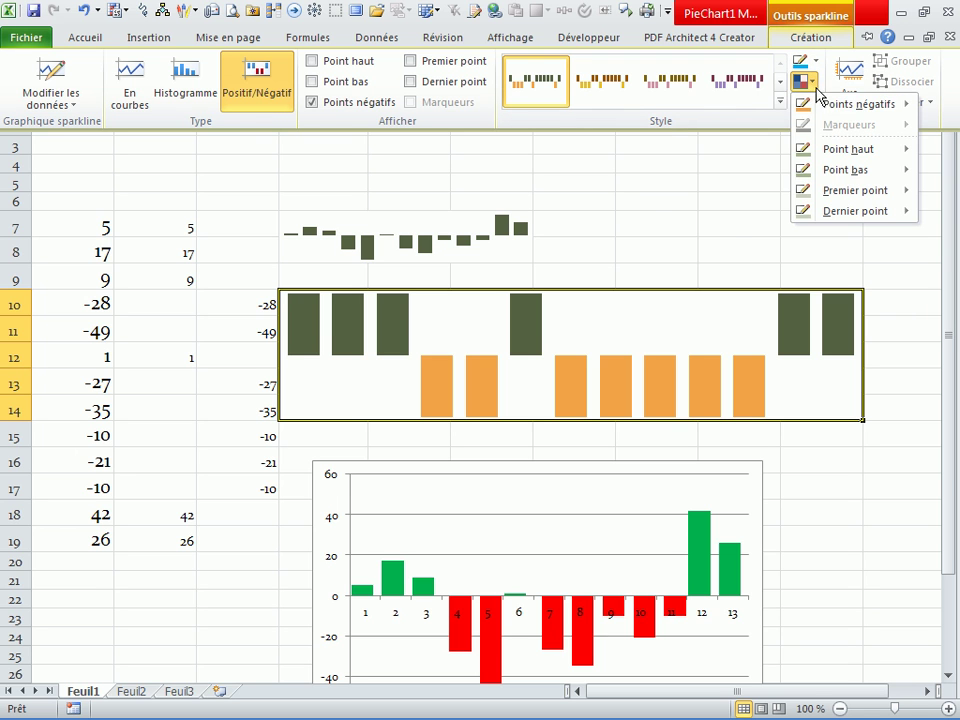
{"action": "mouse_move", "coordinate": [840, 104]}
{"action": "left_click", "coordinate": [654, 220]}
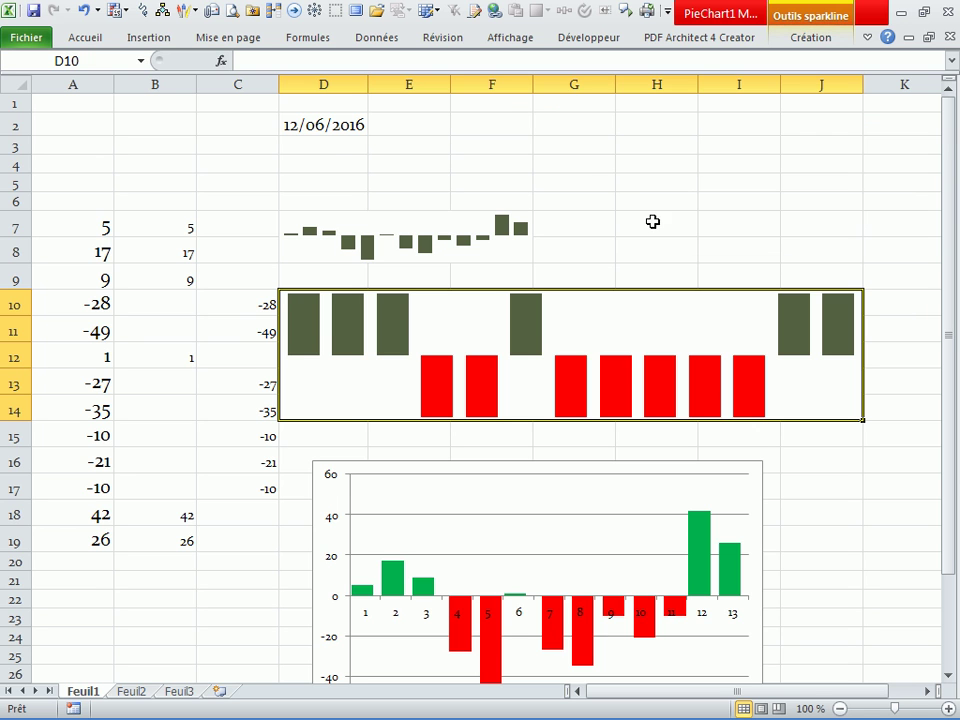
Step: Set the sparkline colour to standard green for the positive bars
{"action": "left_click", "coordinate": [803, 40]}
{"action": "left_click", "coordinate": [818, 70]}
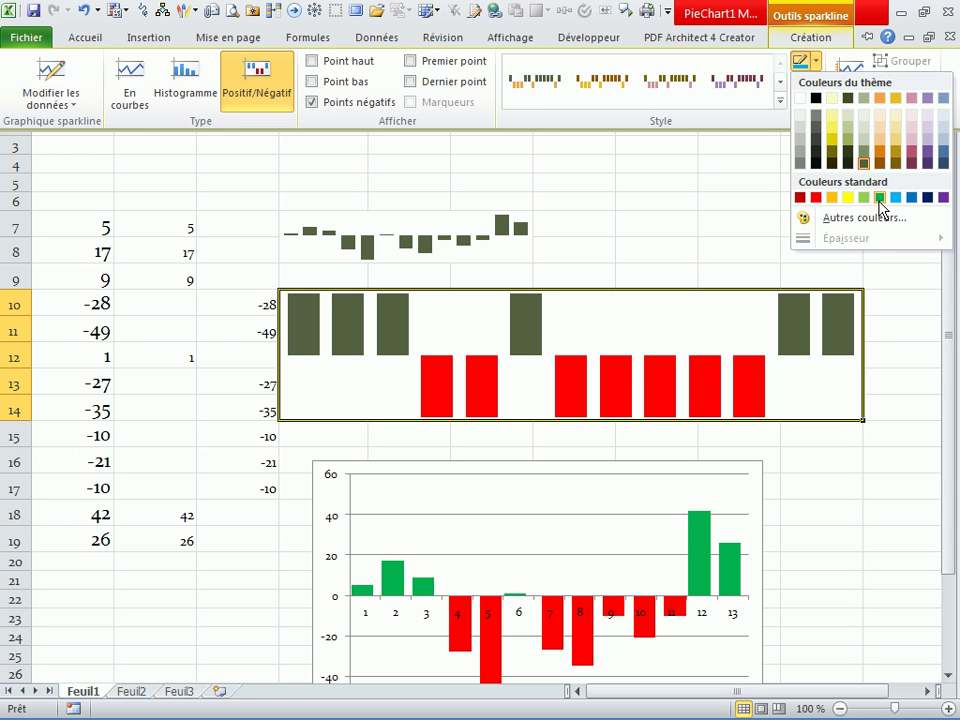
{"action": "left_click", "coordinate": [875, 197]}
{"action": "left_click", "coordinate": [662, 249]}
Step: Move the column chart up under the sparkline, widen it, and shorten it from bottom and top
{"action": "mouse_move", "coordinate": [729, 471]}
{"action": "left_mouse_down"}
{"action": "mouse_move", "coordinate": [724, 407]}
{"action": "mouse_move", "coordinate": [707, 430]}
{"action": "left_mouse_up"}
{"action": "left_click_drag", "start_coordinate": [765, 563], "coordinate": [868, 536]}
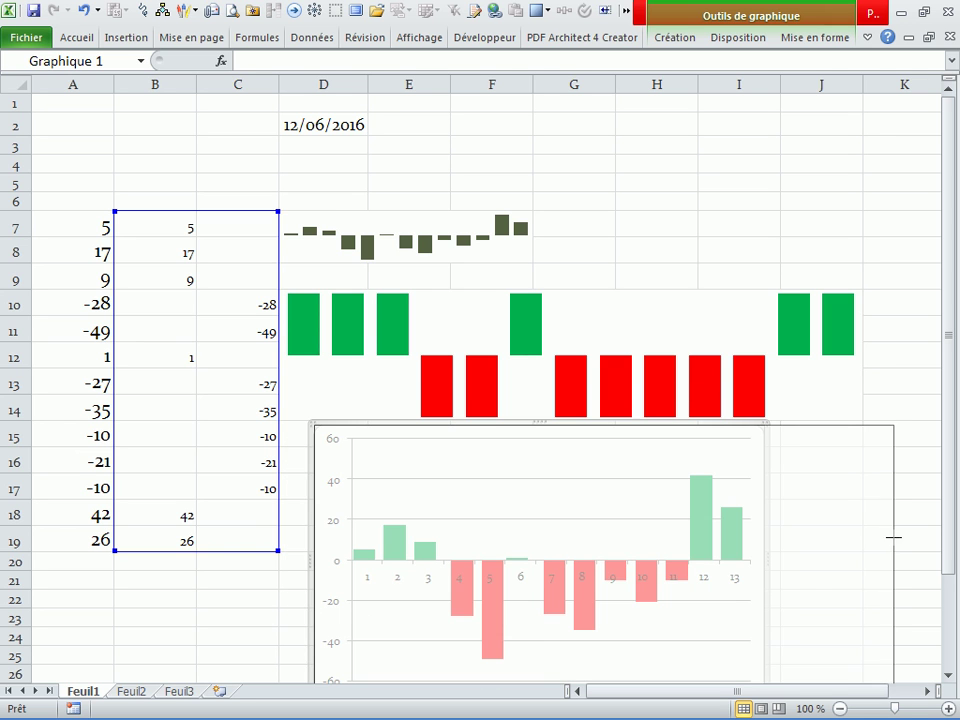
{"action": "scroll", "coordinate": [659, 589], "scroll_direction": "down", "scroll_amount": 1}
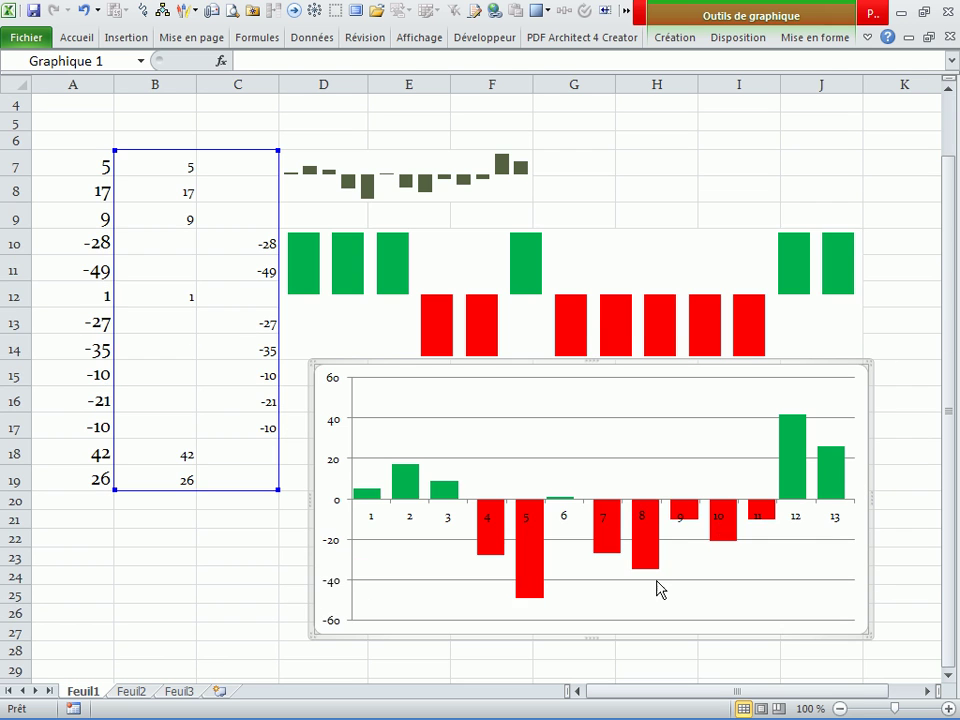
{"action": "left_click", "coordinate": [598, 646]}
{"action": "left_click", "coordinate": [594, 633]}
{"action": "left_click_drag", "start_coordinate": [594, 633], "coordinate": [604, 577]}
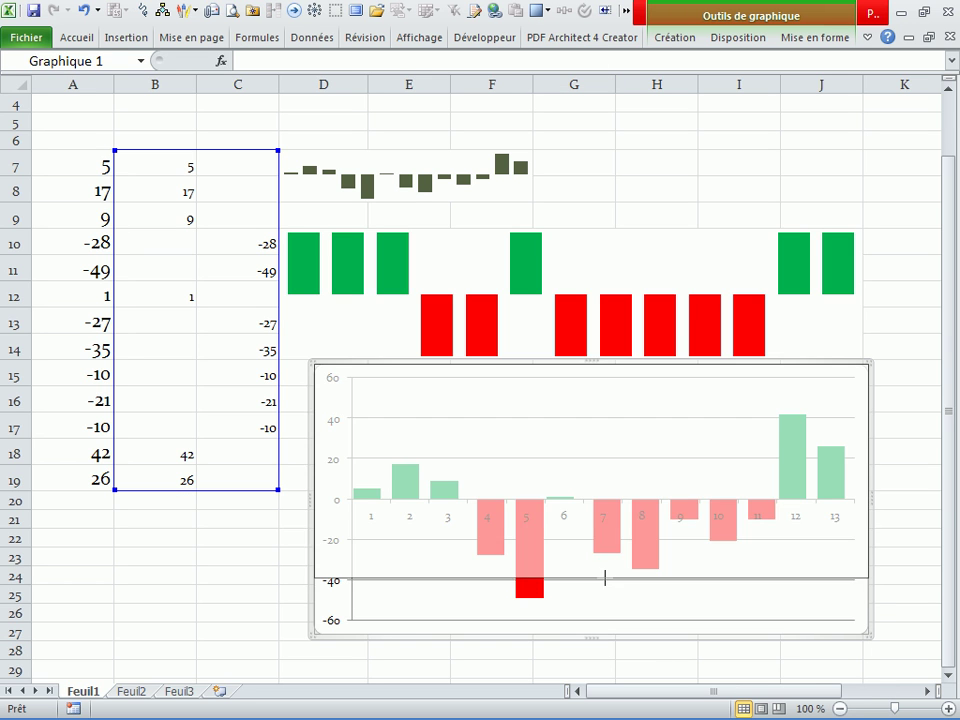
{"action": "left_click_drag", "start_coordinate": [587, 364], "coordinate": [600, 384]}
Step: Recalculate the RANDBETWEEN values four times with F9, checking the sparkline and chart update
{"action": "left_click_drag", "start_coordinate": [670, 190], "coordinate": [673, 175]}
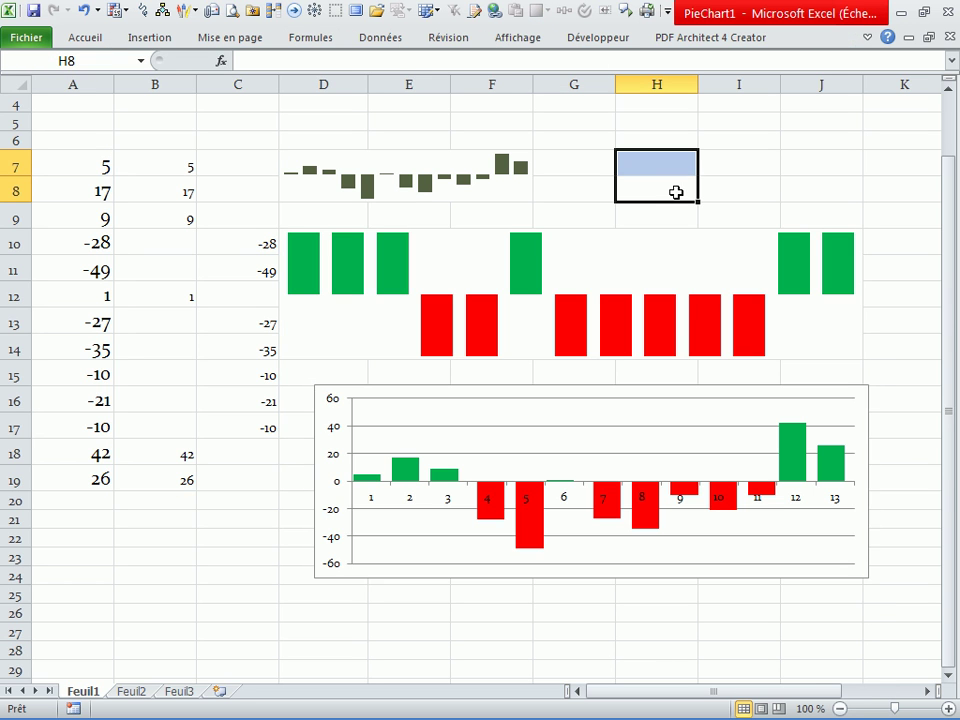
{"action": "key", "text": "F9"}
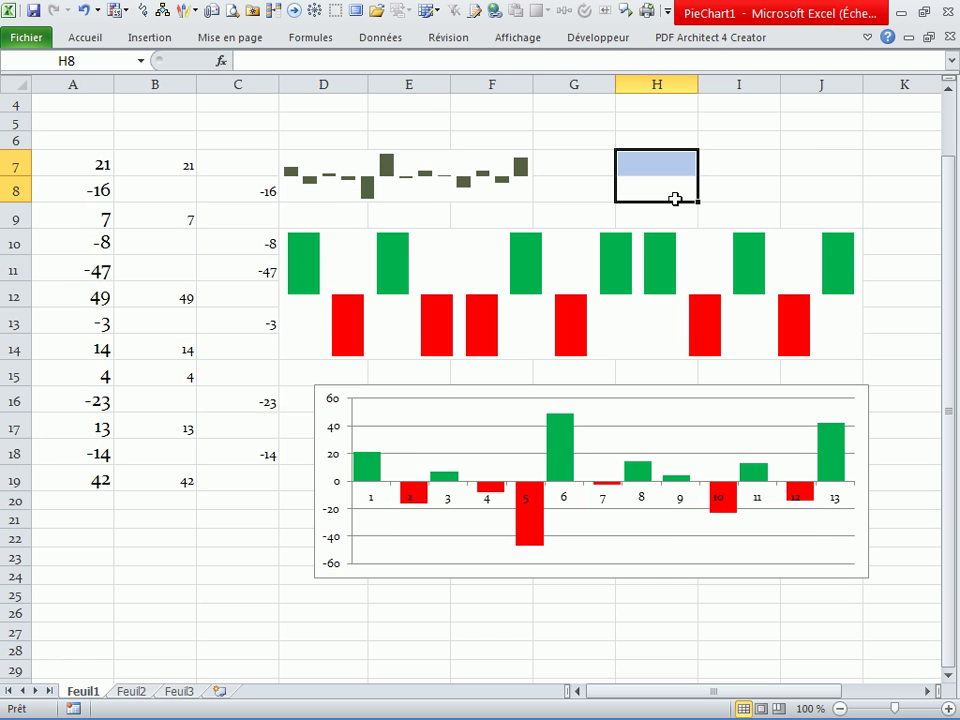
{"action": "key", "text": "F9"}
{"action": "key", "text": "F9"}
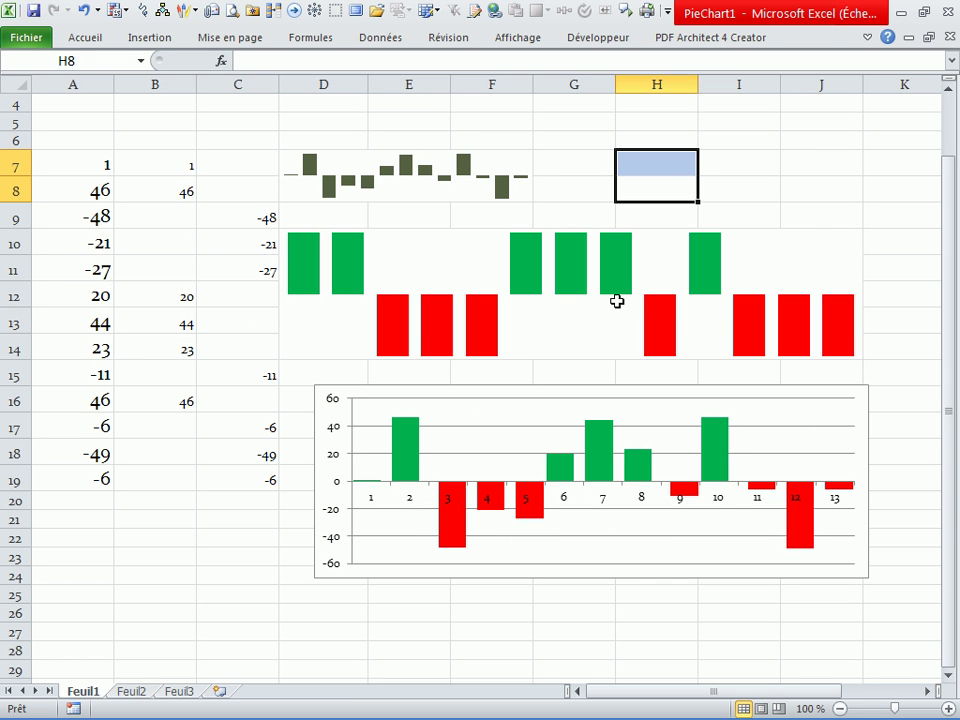
{"action": "left_click", "coordinate": [676, 352]}
{"action": "left_click", "coordinate": [681, 460]}
{"action": "left_click", "coordinate": [621, 347]}
{"action": "left_click", "coordinate": [672, 180]}
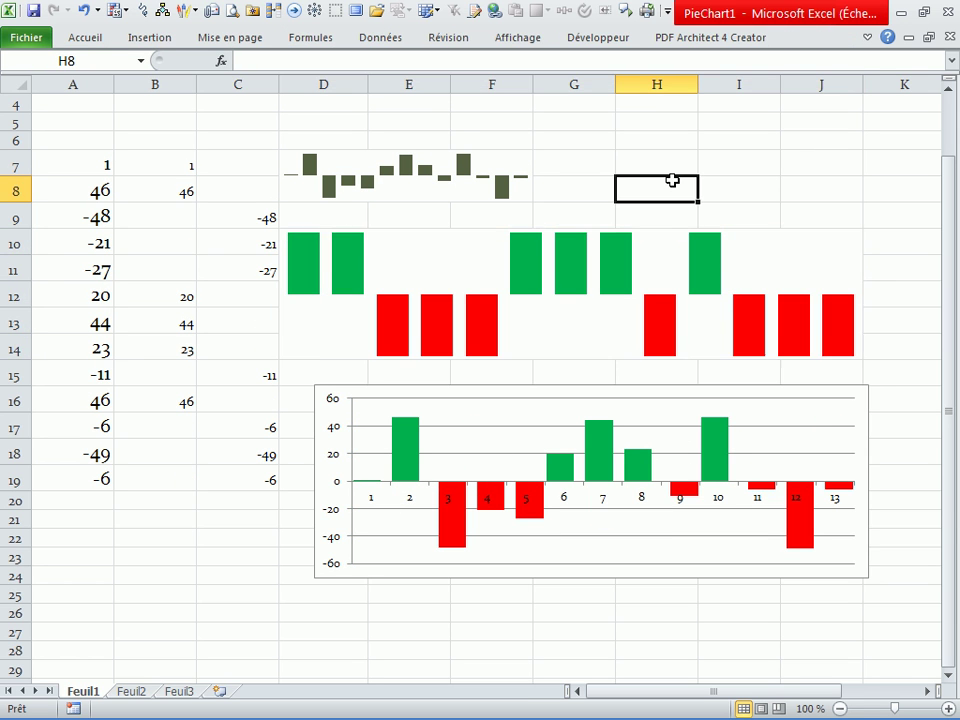
{"action": "key", "text": "F9"}
{"action": "key", "text": "F9"}
{"action": "key", "text": "F9"}
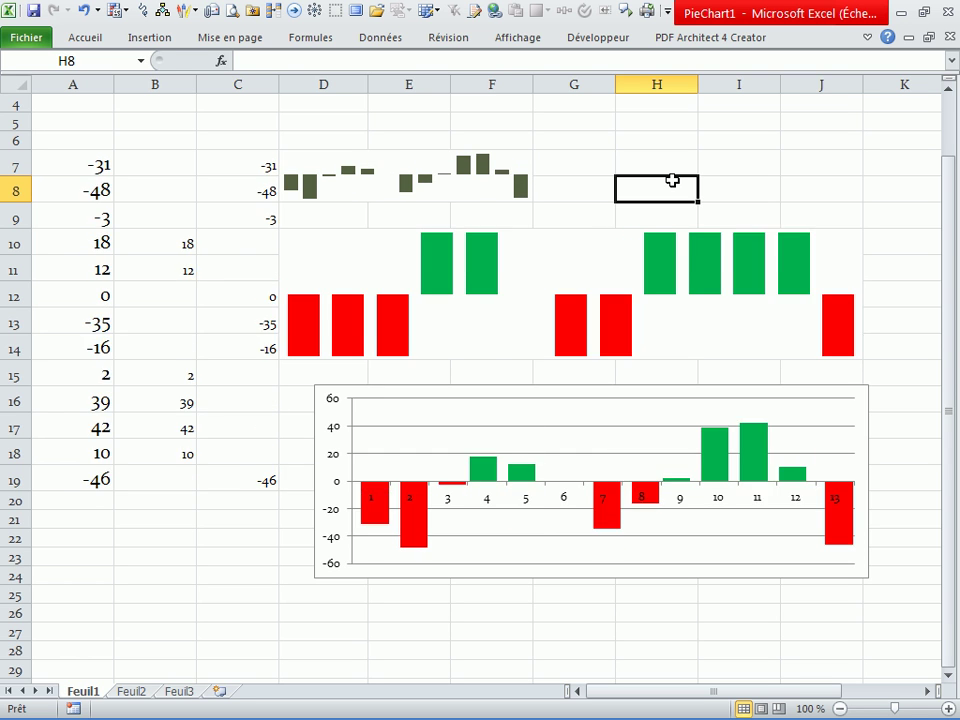
{"action": "key", "text": "F9"}
{"action": "key", "text": "F9"}
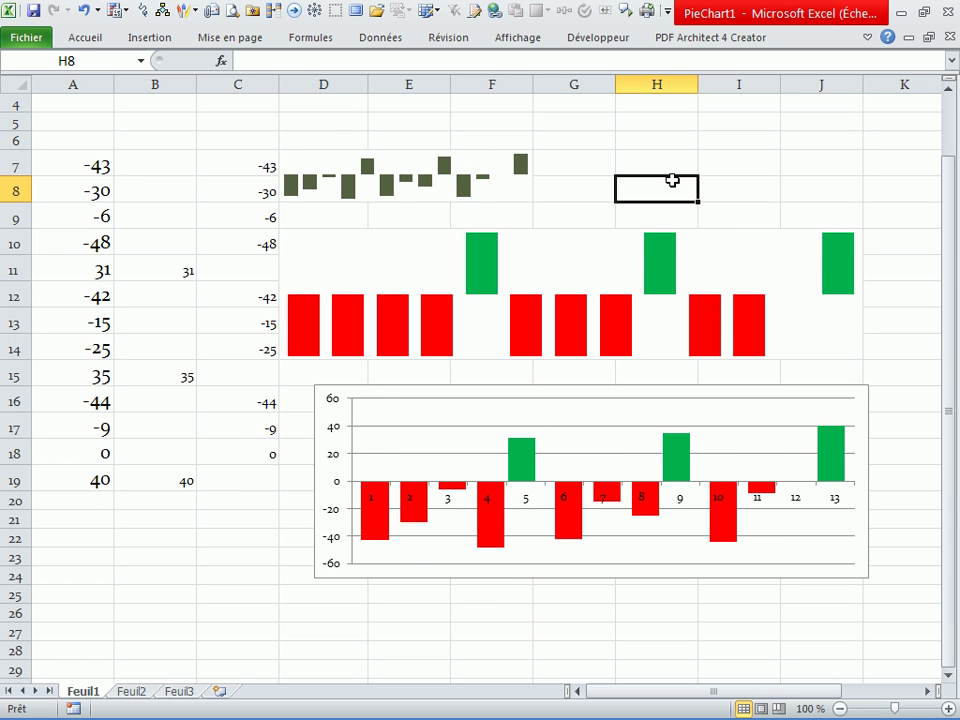
{"action": "left_click", "coordinate": [630, 326]}
Step: Insert a new empty column A before the data
{"action": "left_click", "coordinate": [656, 439]}
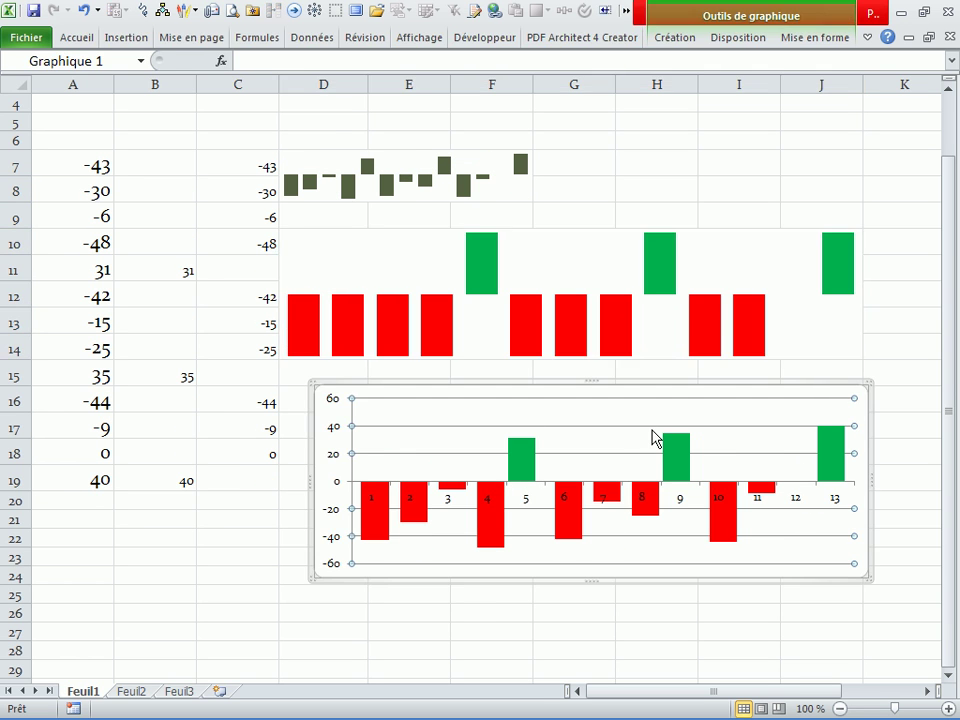
{"action": "right_click", "coordinate": [637, 446]}
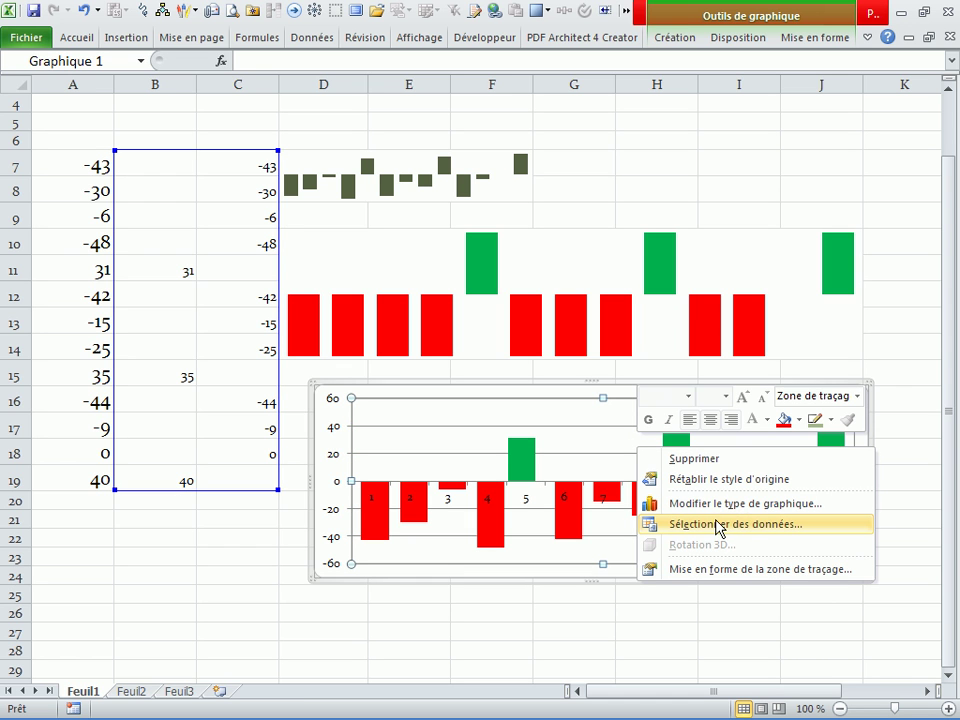
{"action": "key", "text": "Escape"}
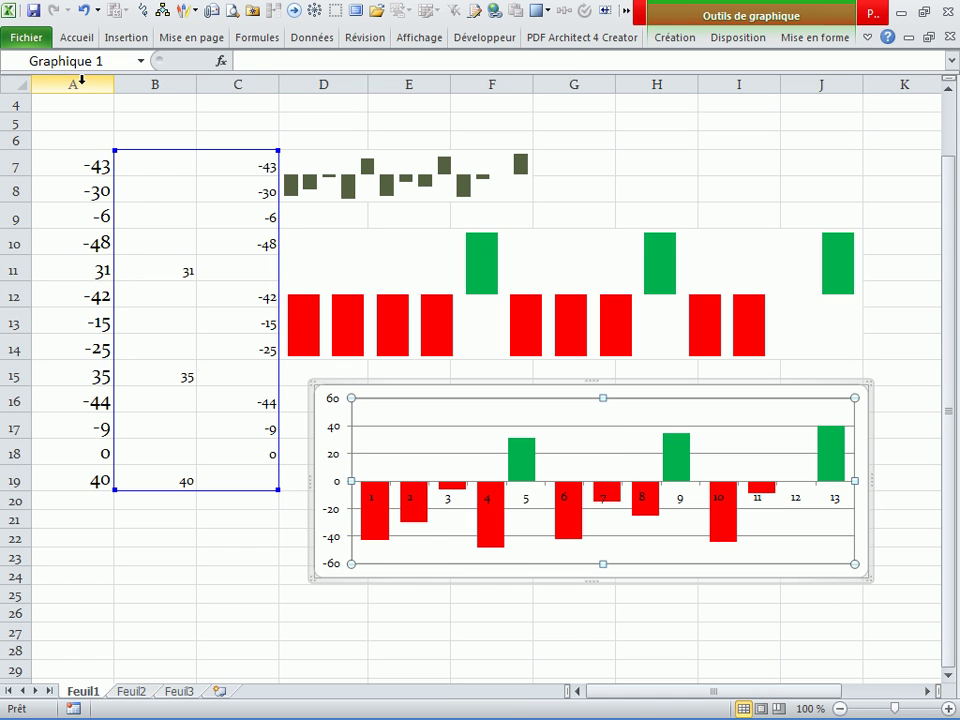
{"action": "left_click", "coordinate": [80, 86]}
{"action": "key", "text": "ctrl+plus"}
Step: Enter janvier in A7 and fill the month names down to A19
{"action": "left_click", "coordinate": [83, 162]}
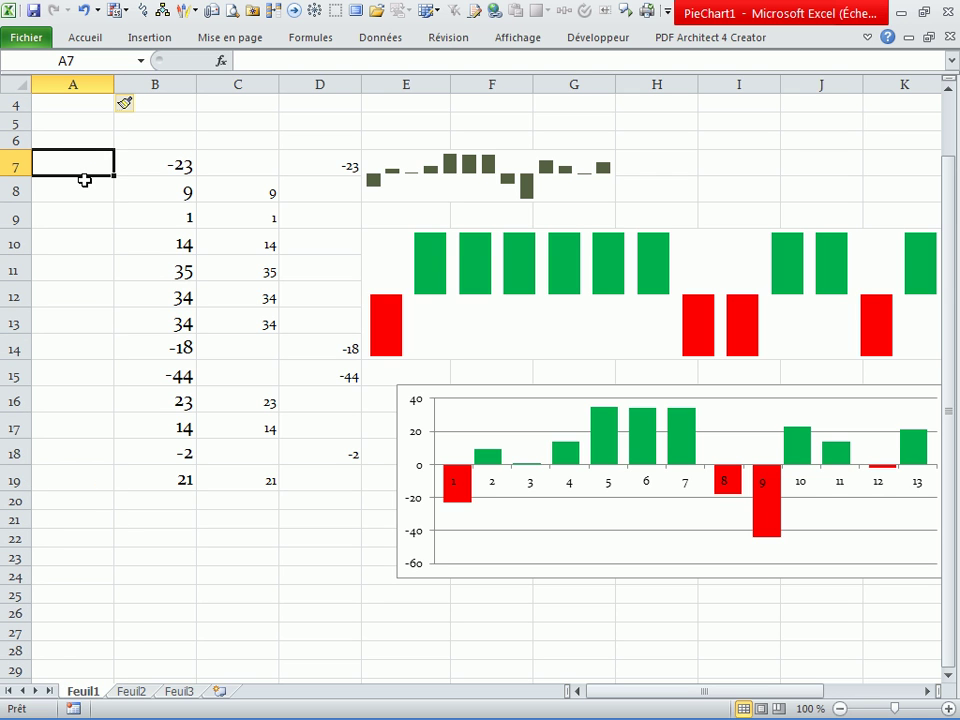
{"action": "type", "text": "janvier"}
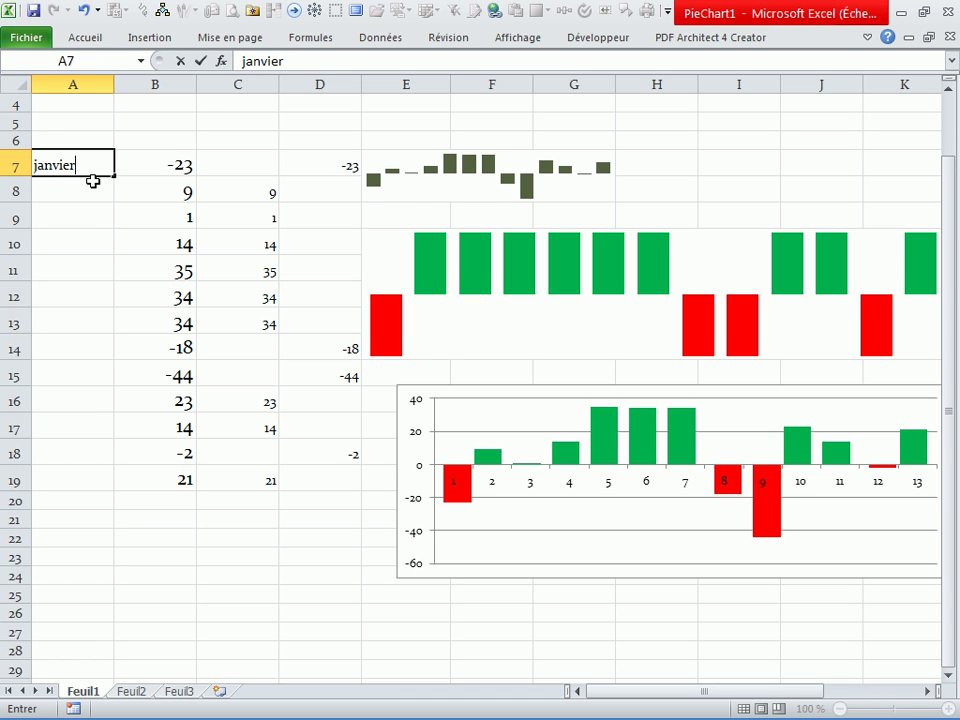
{"action": "left_click", "coordinate": [73, 270]}
{"action": "left_click", "coordinate": [73, 167]}
{"action": "left_click_drag", "start_coordinate": [114, 176], "coordinate": [118, 490]}
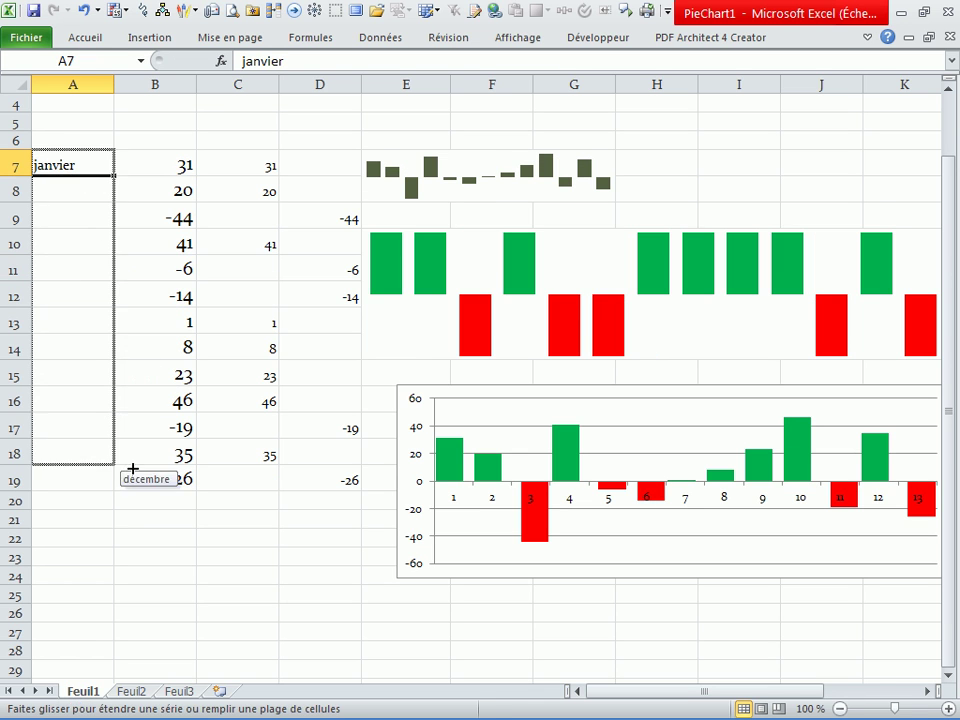
Step: Set A7:A19 as the lower chart's horizontal axis labels and nudge the chart up
{"action": "right_click", "coordinate": [570, 455]}
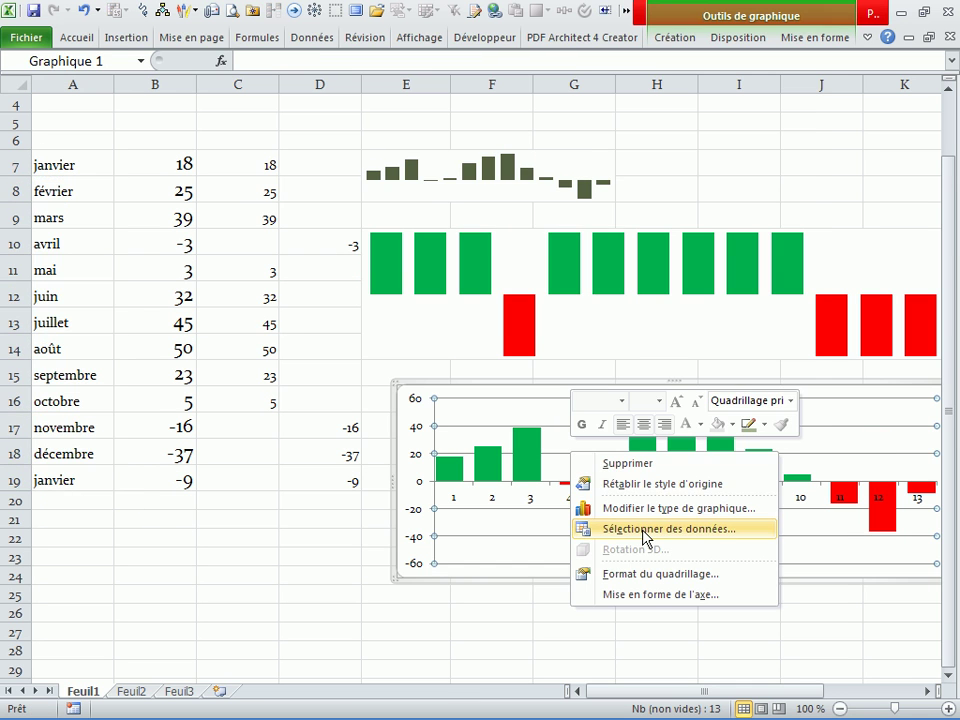
{"action": "left_click", "coordinate": [640, 530]}
{"action": "left_click", "coordinate": [602, 184]}
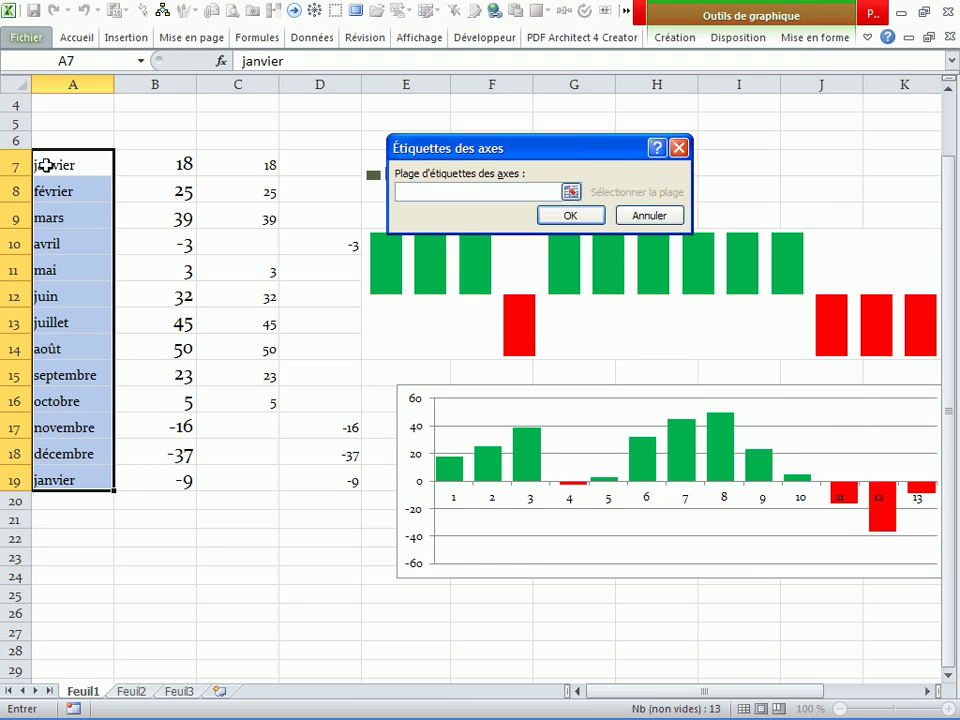
{"action": "left_click_drag", "start_coordinate": [38, 170], "coordinate": [70, 478]}
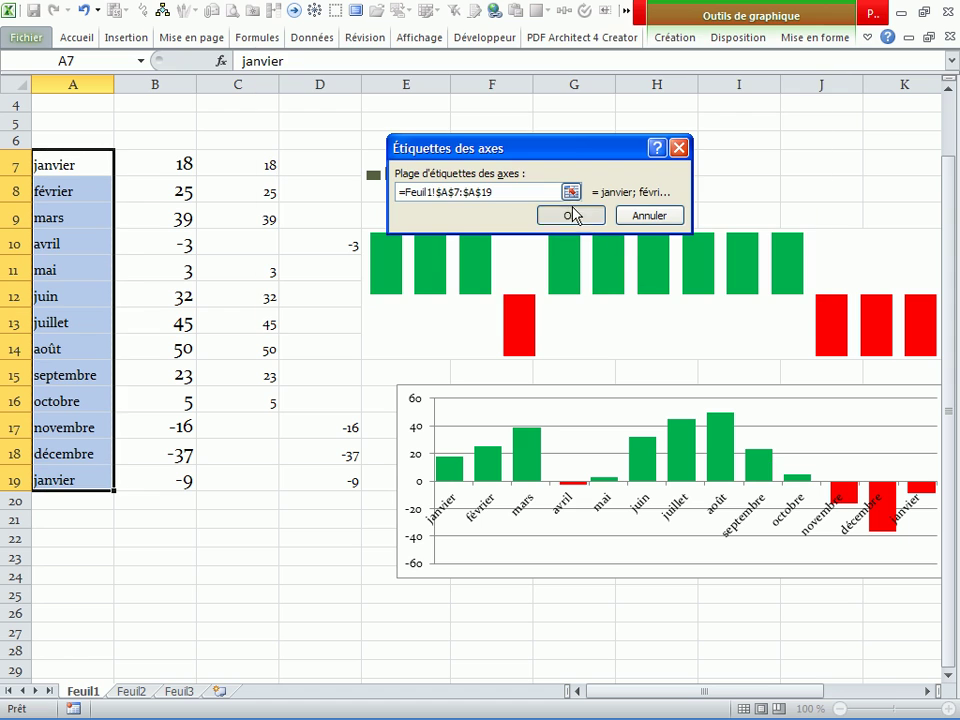
{"action": "left_click", "coordinate": [572, 215]}
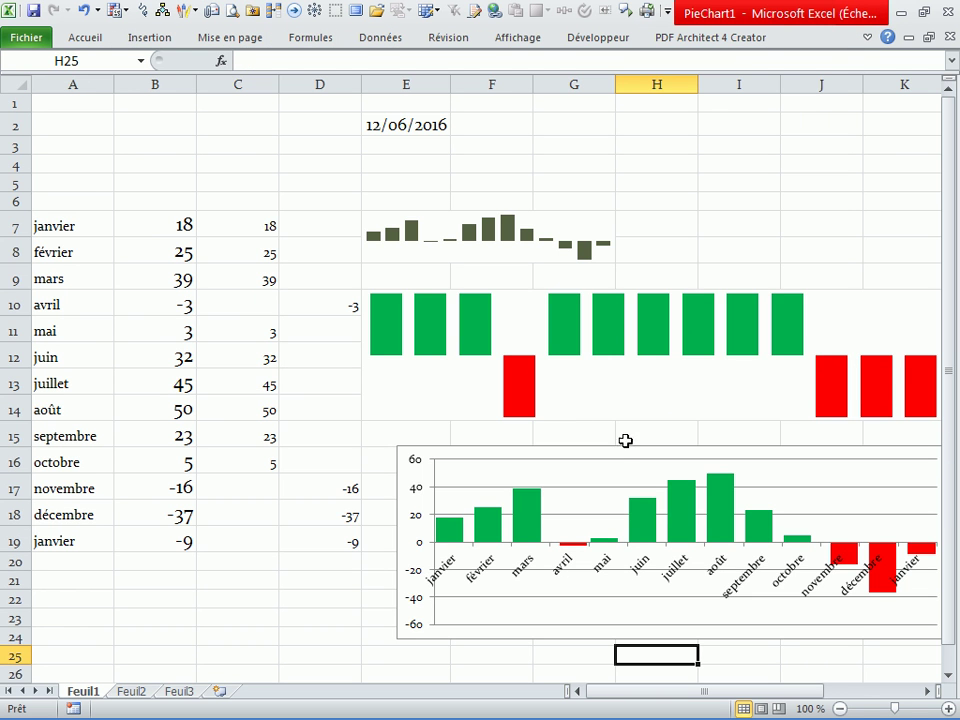
{"action": "left_click_drag", "start_coordinate": [625, 440], "coordinate": [619, 418]}
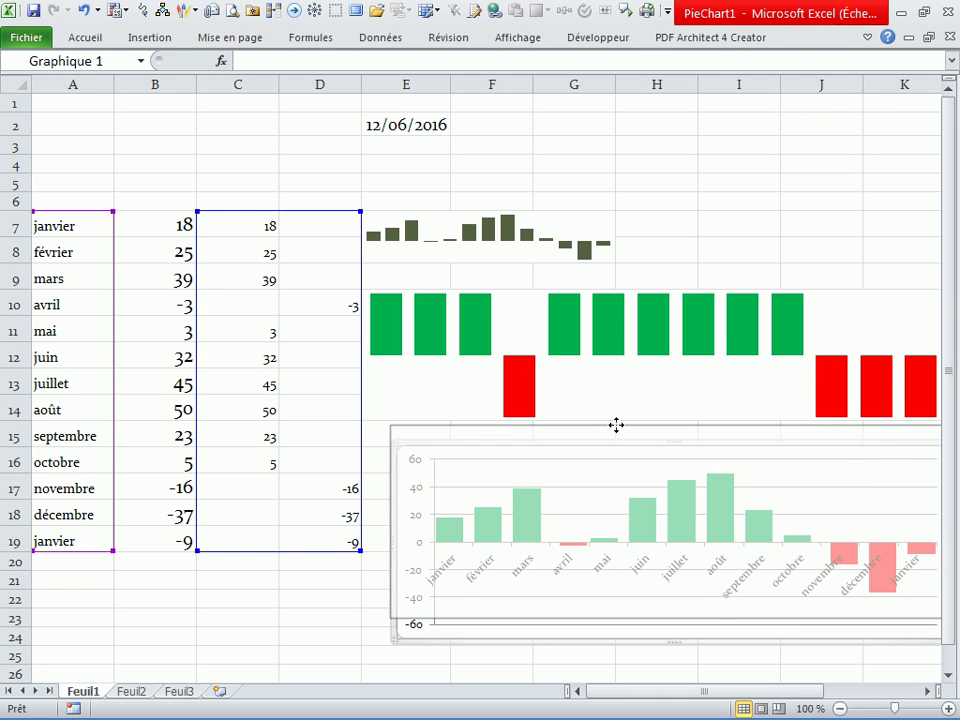
{"action": "left_click", "coordinate": [661, 195]}
{"action": "left_click", "coordinate": [619, 369]}
{"action": "left_click", "coordinate": [602, 450]}
{"action": "left_click", "coordinate": [309, 633]}
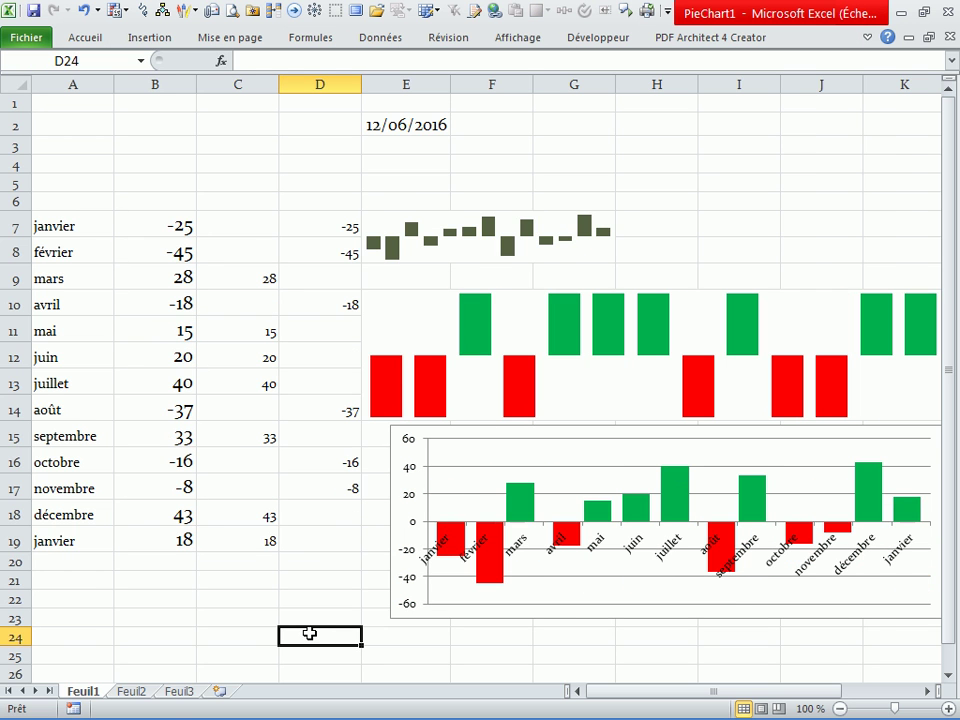
{"action": "left_click", "coordinate": [145, 600]}
{"action": "left_click", "coordinate": [256, 356]}
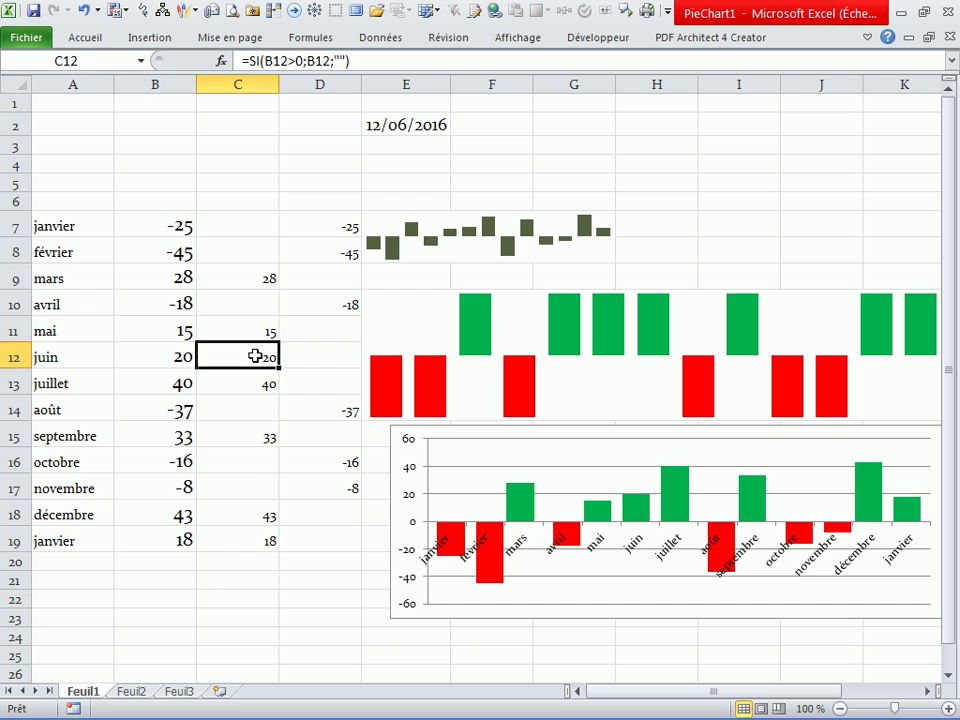
{"action": "left_click", "coordinate": [267, 386]}
{"action": "left_click_drag", "start_coordinate": [245, 210], "coordinate": [278, 305]}
{"action": "left_click", "coordinate": [298, 491]}
{"action": "key", "text": "Down"}
{"action": "left_click_drag", "start_coordinate": [253, 212], "coordinate": [326, 544]}
{"action": "left_click", "coordinate": [304, 444]}
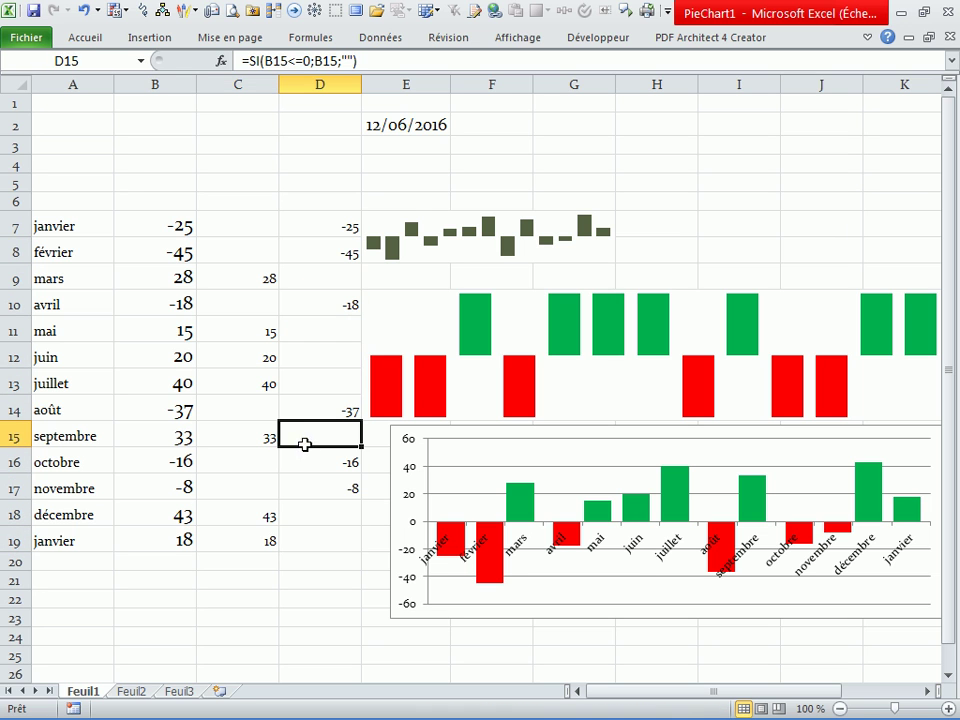
{"action": "left_click", "coordinate": [287, 241]}
{"action": "left_click", "coordinate": [250, 224]}
{"action": "left_click", "coordinate": [270, 168]}
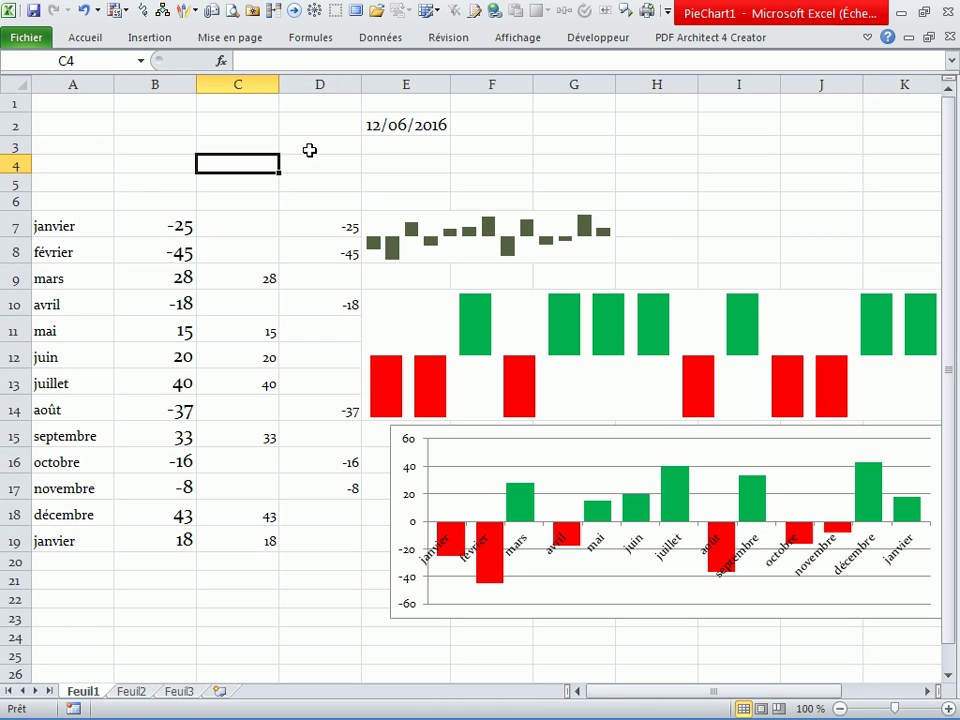
Step: Define the name positif as si(Feuil1!$B$7:$B$19>0;Feuil1!$B$7:$B$19;0)
{"action": "left_click", "coordinate": [318, 40]}
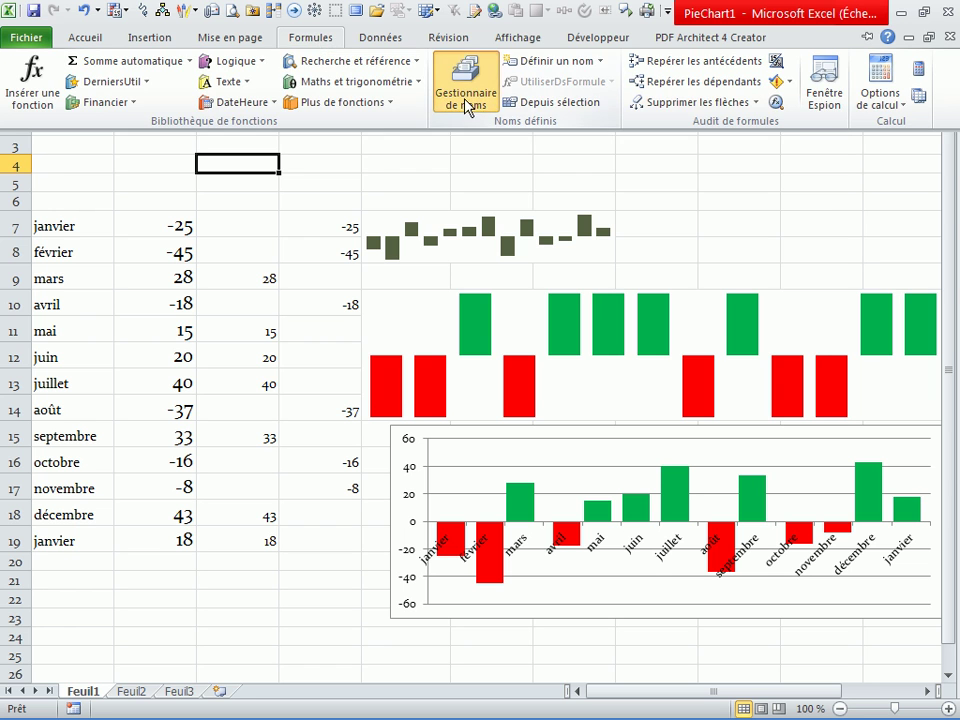
{"action": "left_click", "coordinate": [466, 106]}
{"action": "left_click", "coordinate": [318, 44]}
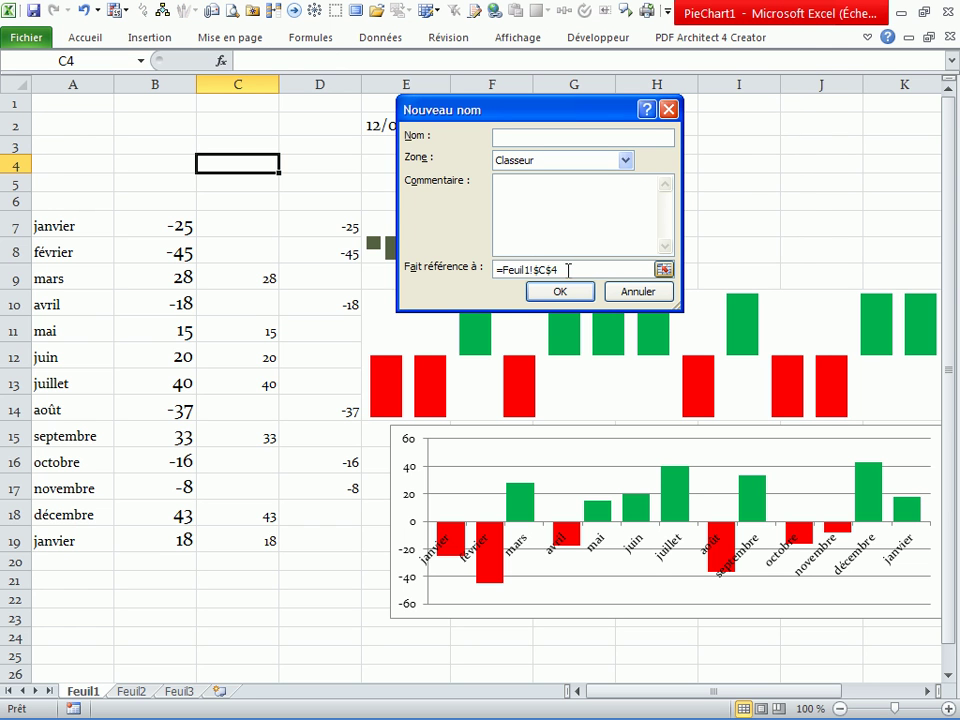
{"action": "left_click_drag", "start_coordinate": [560, 270], "coordinate": [377, 262]}
{"action": "key", "text": "Delete"}
{"action": "type", "text": "si("}
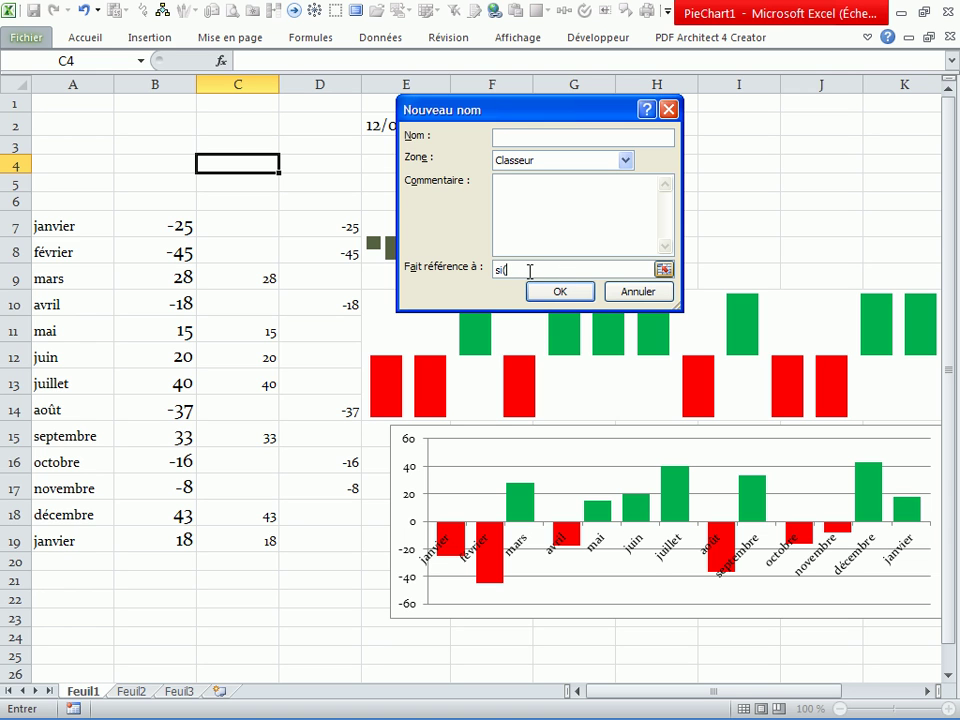
{"action": "left_click_drag", "start_coordinate": [135, 231], "coordinate": [140, 533]}
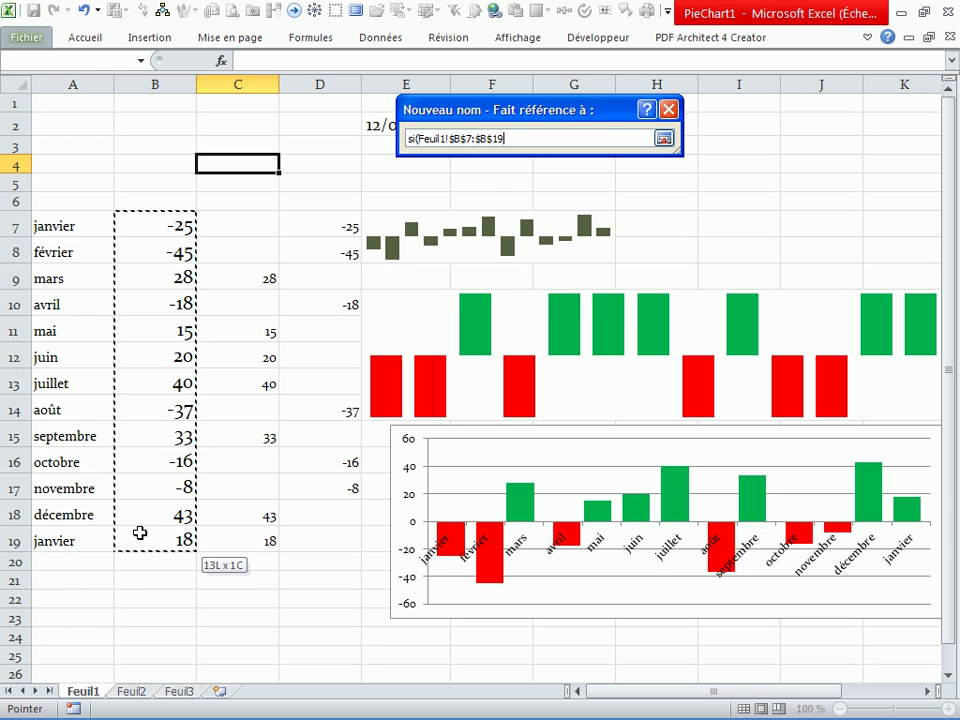
{"action": "type", "text": "<"}
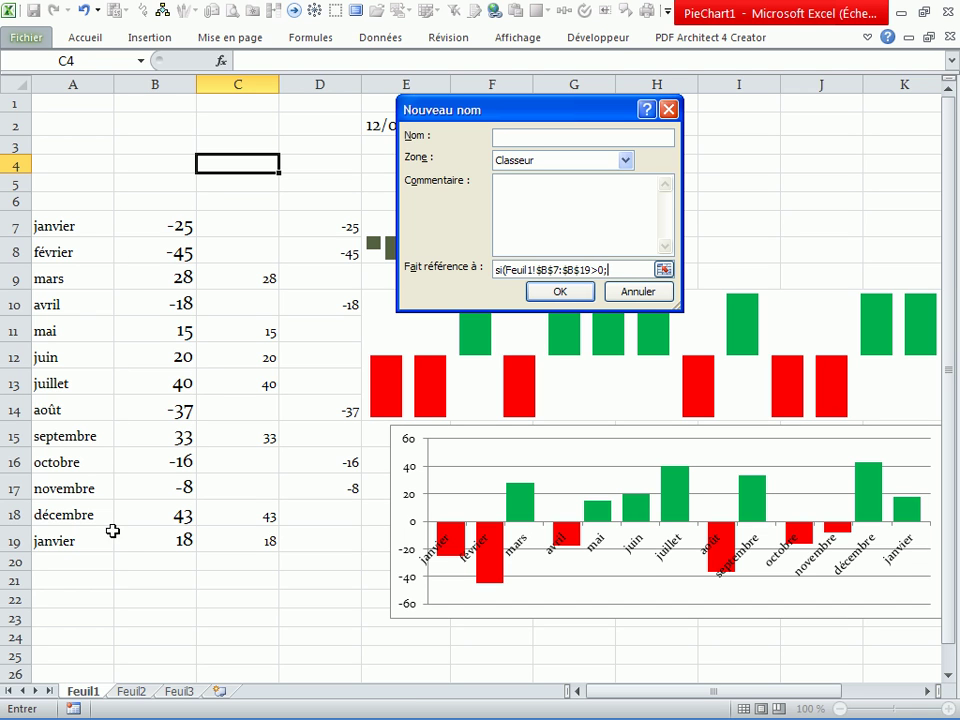
{"action": "left_click_drag", "start_coordinate": [152, 227], "coordinate": [180, 542]}
{"action": "type", "text": ","}
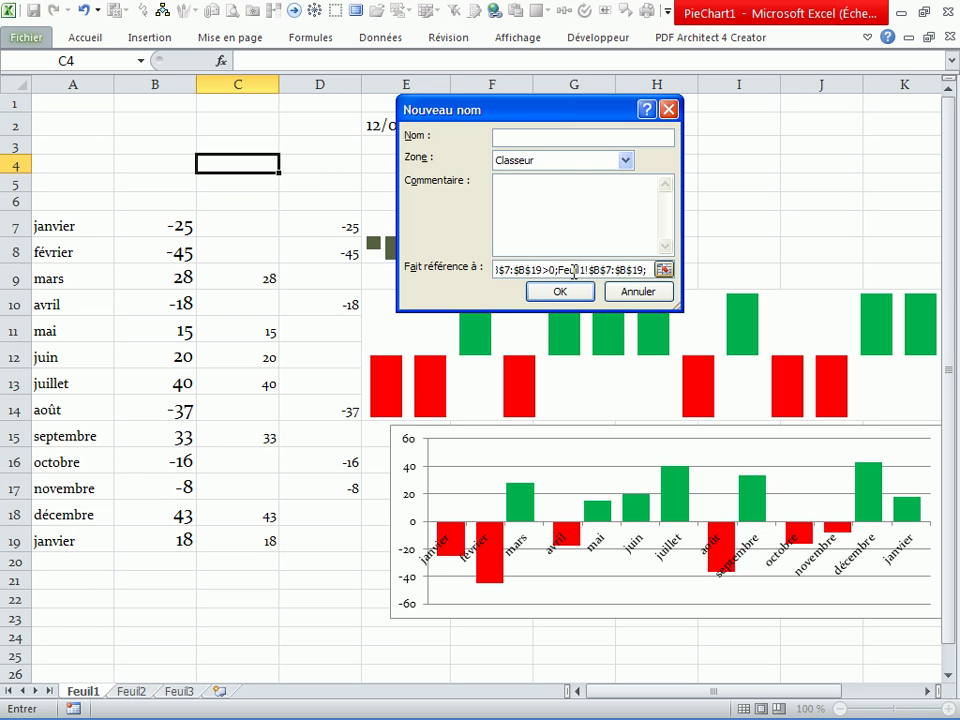
{"action": "type", "text": "0)"}
{"action": "left_click", "coordinate": [522, 139]}
{"action": "type", "text": "positif"}
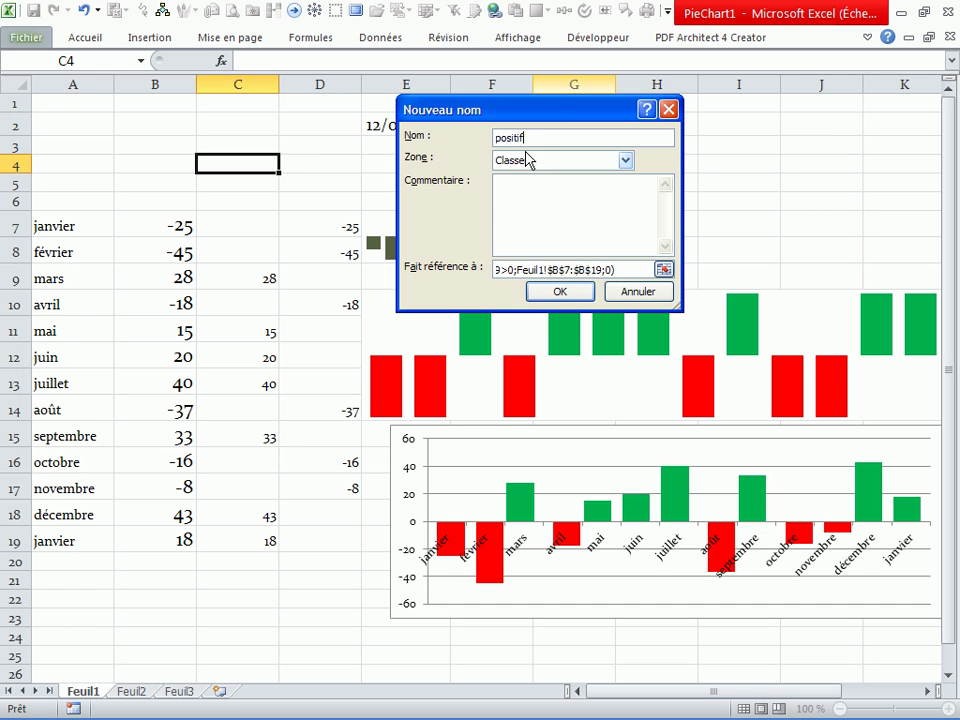
{"action": "left_click", "coordinate": [541, 296]}
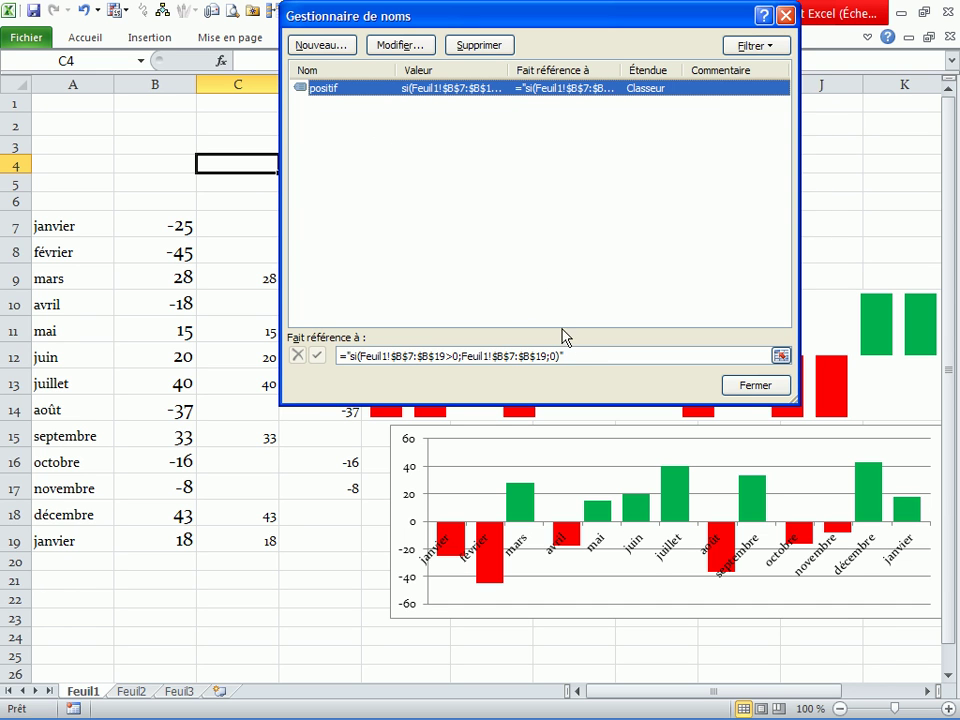
Step: Strip the quotes from the positif reference, then clear the formula entirely
{"action": "left_click", "coordinate": [569, 356]}
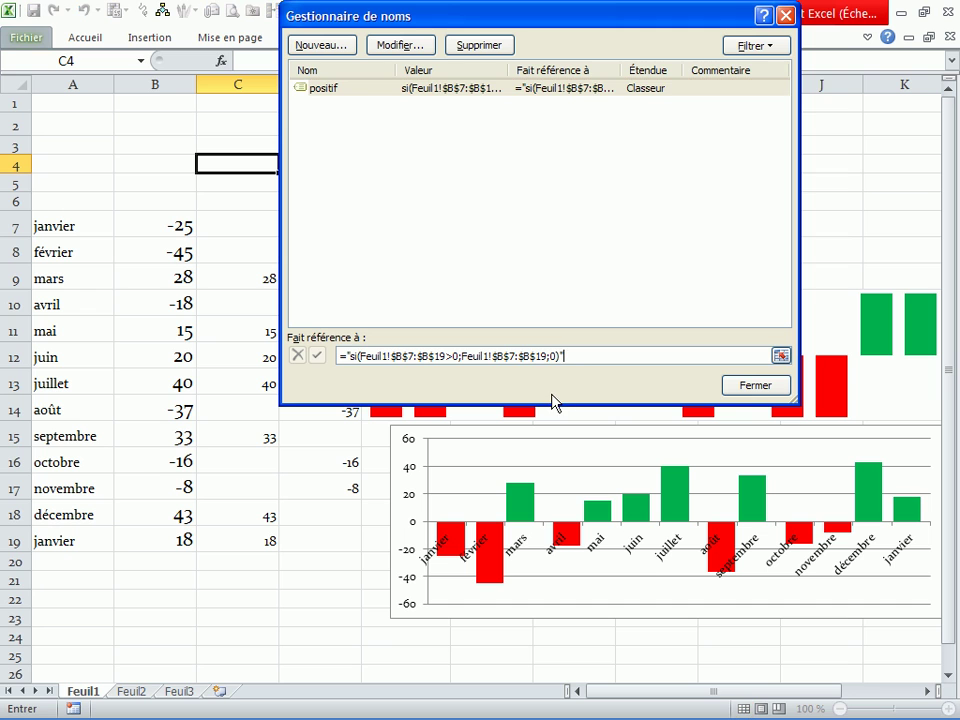
{"action": "key", "text": "BackSpace"}
{"action": "left_click", "coordinate": [351, 356]}
{"action": "key", "text": "BackSpace"}
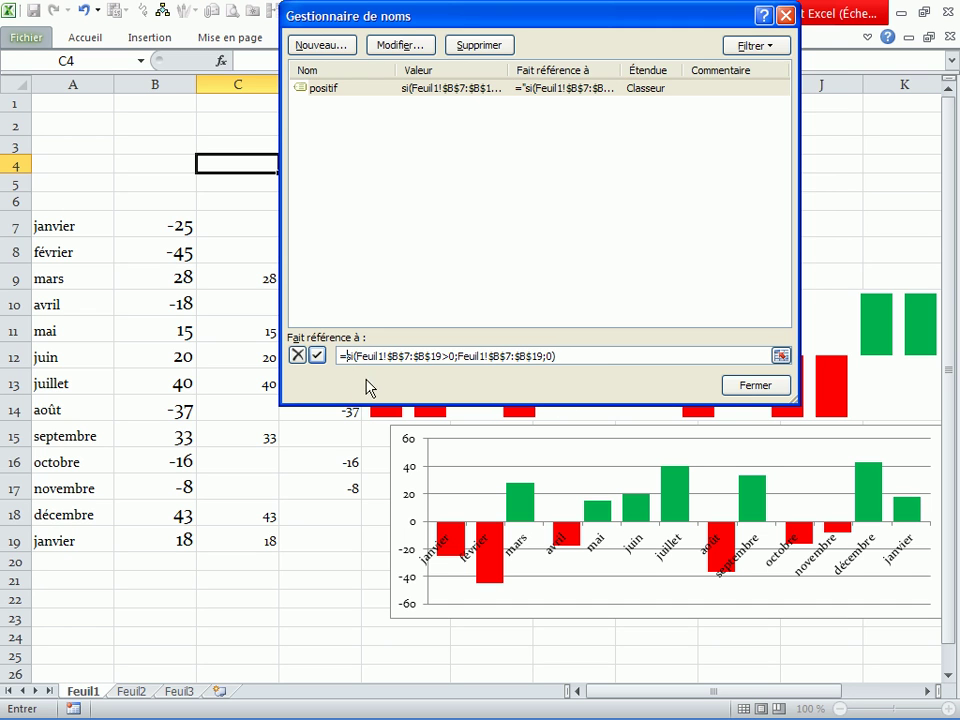
{"action": "left_click_drag", "start_coordinate": [556, 357], "coordinate": [340, 357]}
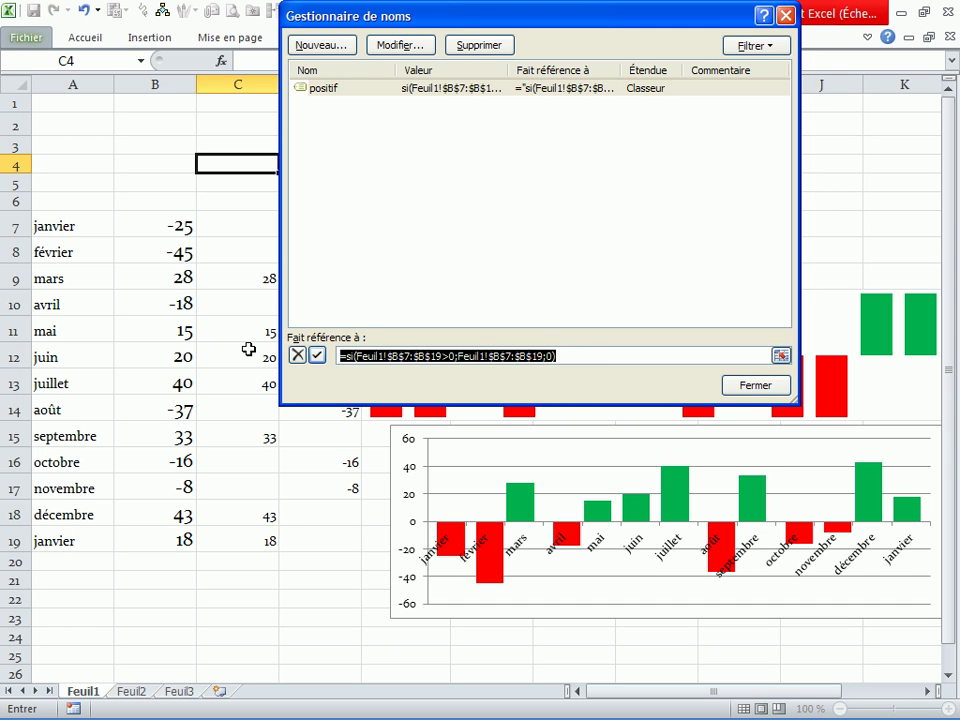
{"action": "key", "text": "BackSpace"}
{"action": "type", "text": "=si"}
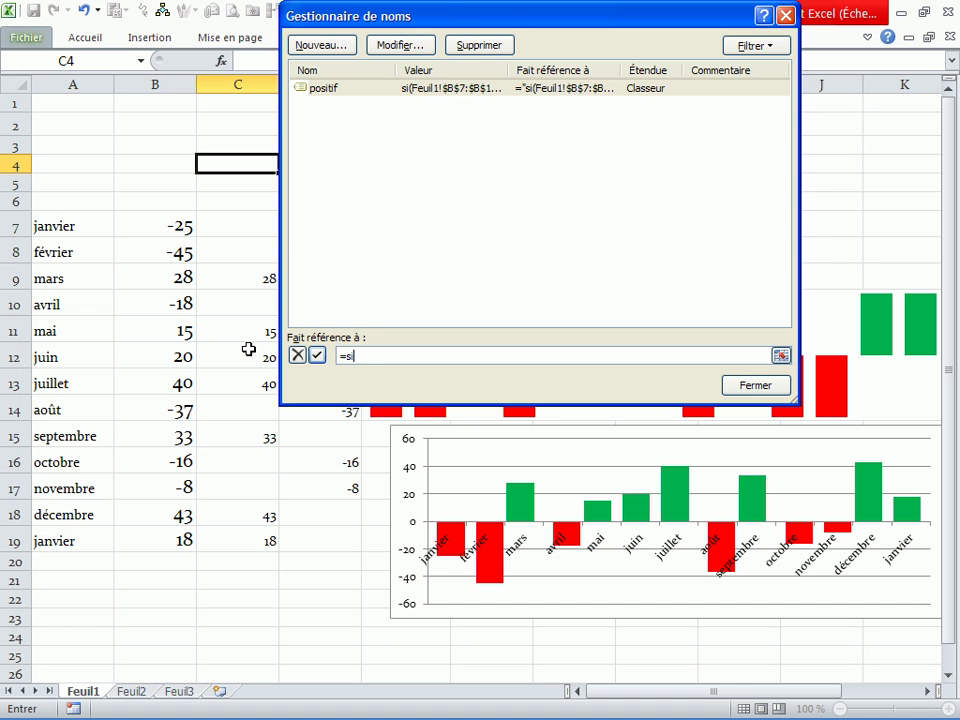
Step: Retype positif as =si(Feuil1!$B$7:$B$19>0;Feuil1!$B$7:$B$19;0) and commit it
{"action": "type", "text": "("}
{"action": "left_click_drag", "start_coordinate": [165, 226], "coordinate": [162, 532]}
{"action": "type", "text": ">0;"}
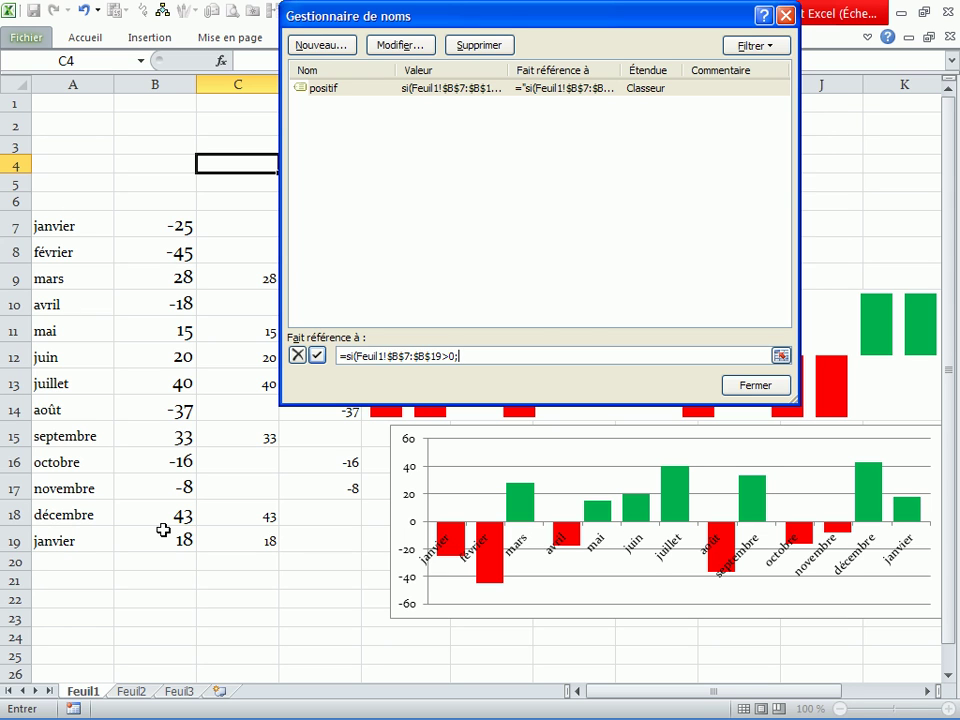
{"action": "left_click_drag", "start_coordinate": [167, 222], "coordinate": [151, 537]}
{"action": "type", "text": ";0"}
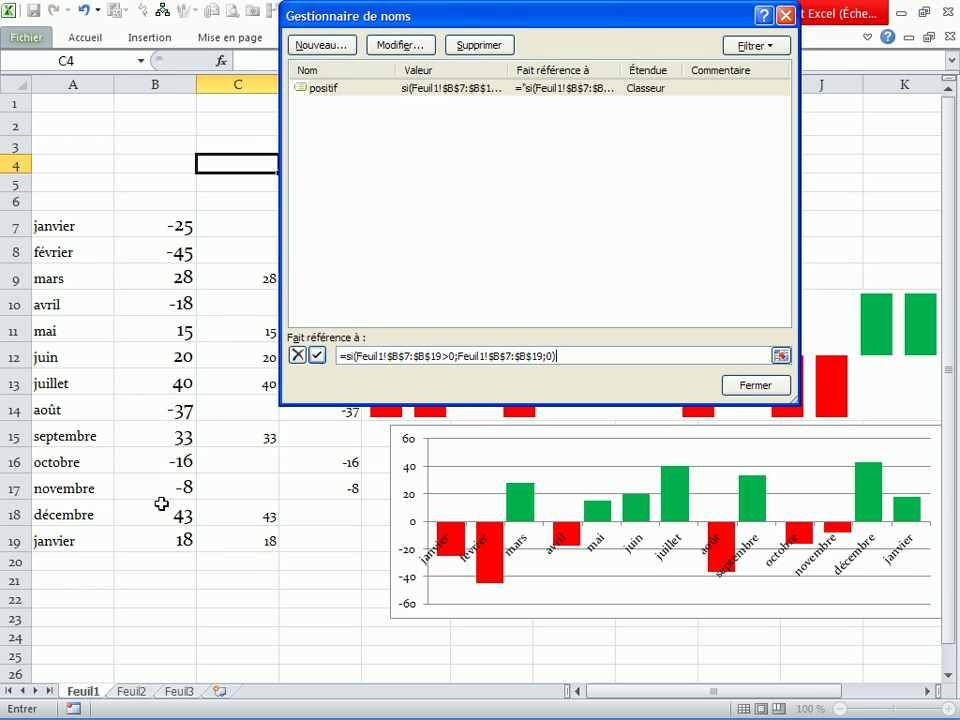
{"action": "left_click", "coordinate": [317, 355]}
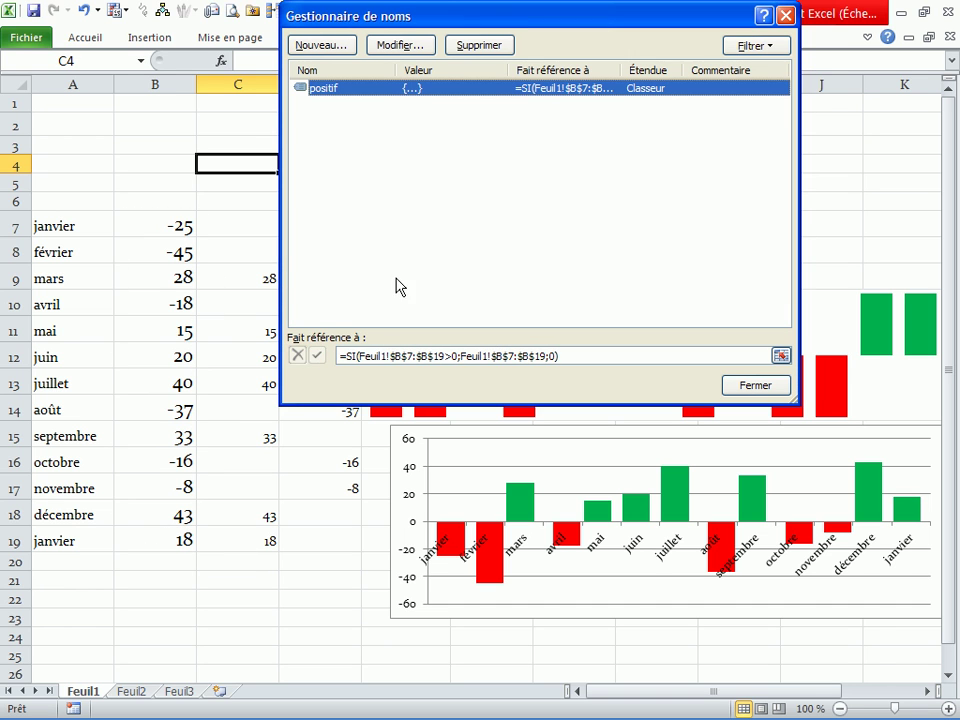
{"action": "left_click_drag", "start_coordinate": [580, 356], "coordinate": [348, 343]}
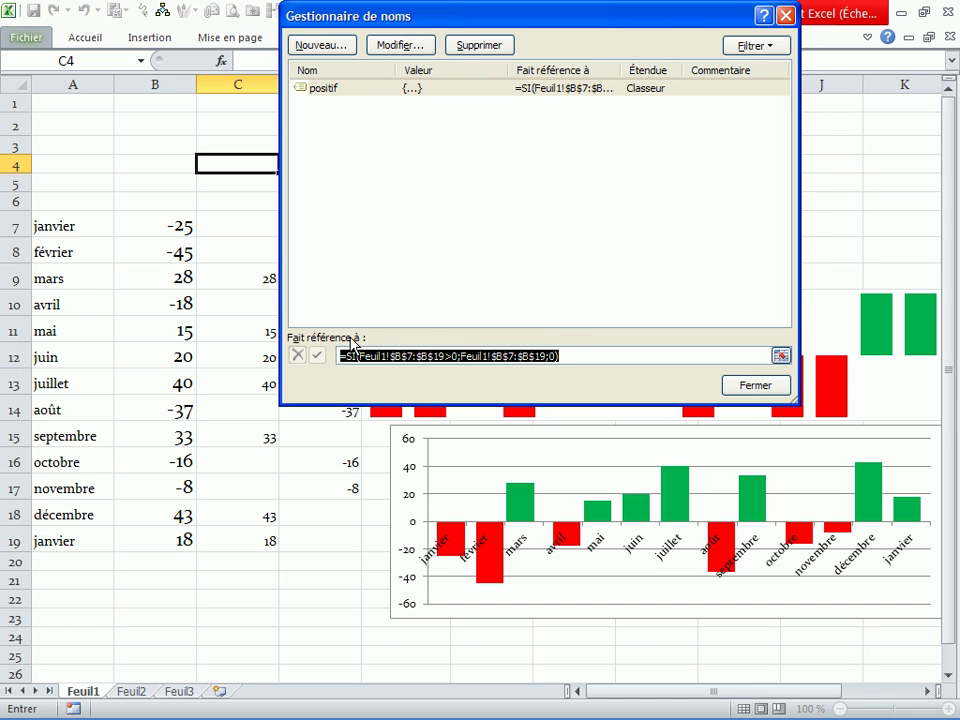
{"action": "left_click", "coordinate": [320, 45]}
{"action": "type", "text": "negatif"}
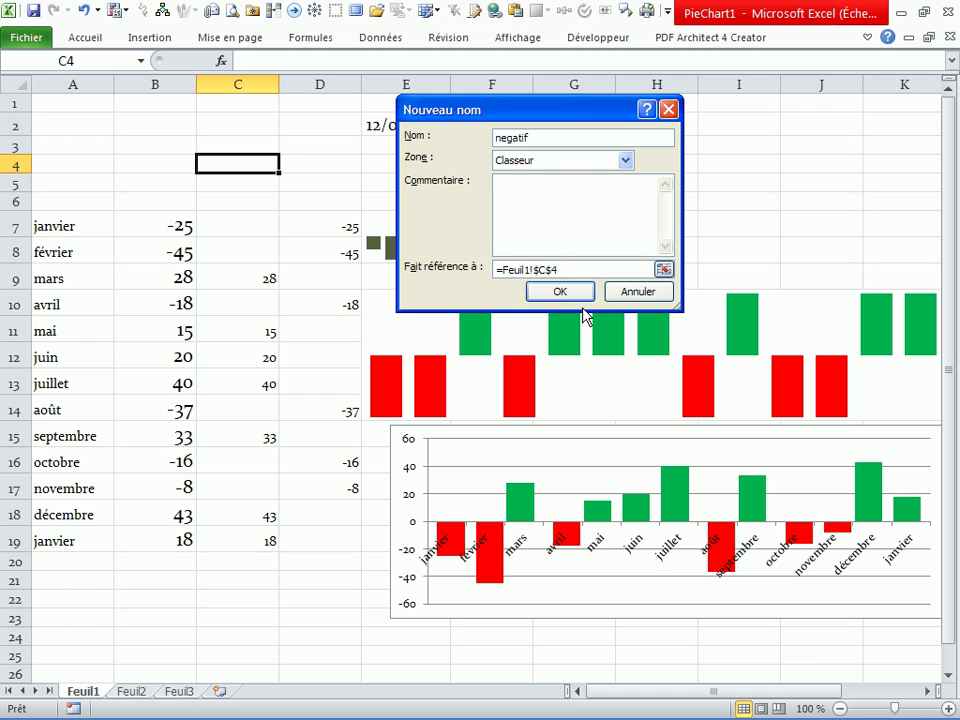
Step: Paste the copied positif formula into the new name's reference field and widen the dialog
{"action": "left_click", "coordinate": [578, 270]}
{"action": "key", "text": "ctrl+a"}
{"action": "key", "text": "Delete"}
{"action": "key", "text": "ctrl+v"}
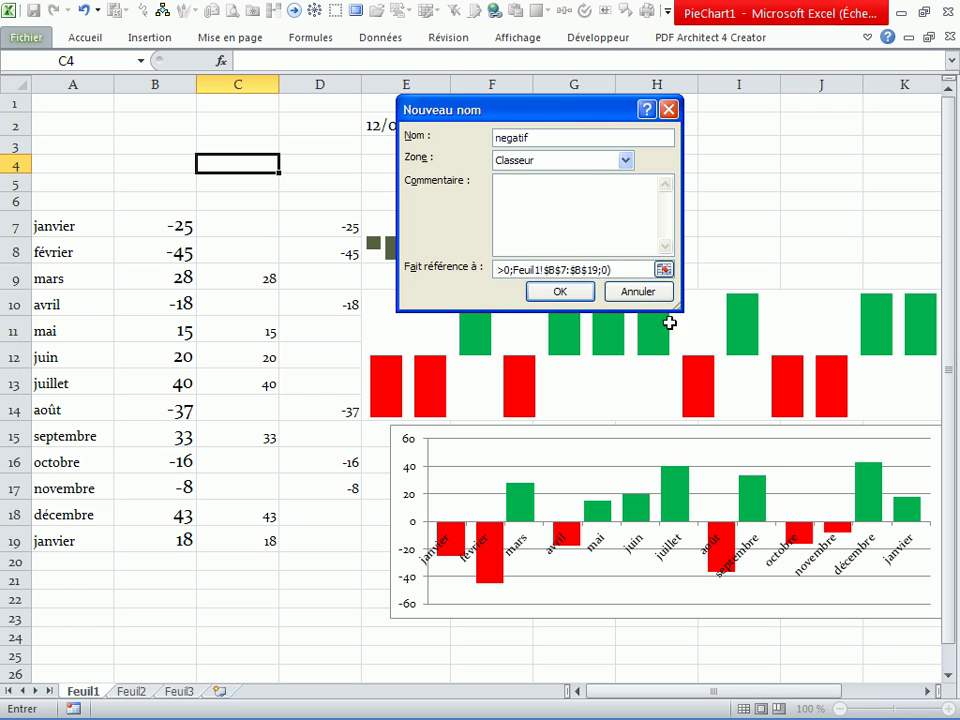
{"action": "left_click", "coordinate": [663, 269]}
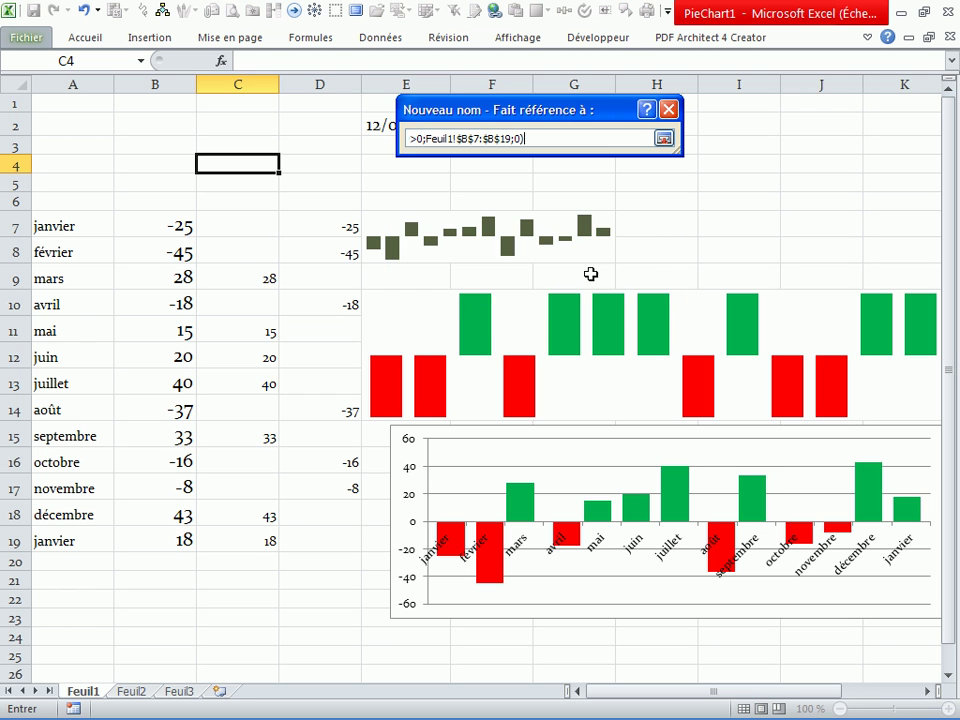
{"action": "left_click", "coordinate": [663, 139]}
{"action": "left_click_drag", "start_coordinate": [685, 214], "coordinate": [838, 250]}
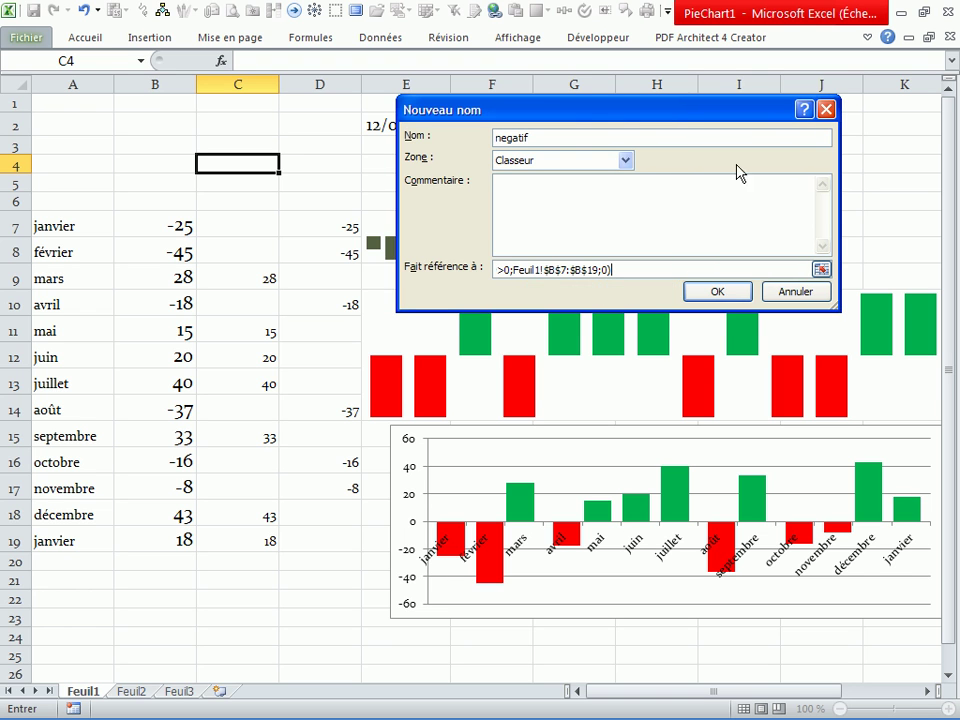
{"action": "left_click_drag", "start_coordinate": [676, 113], "coordinate": [541, 208]}
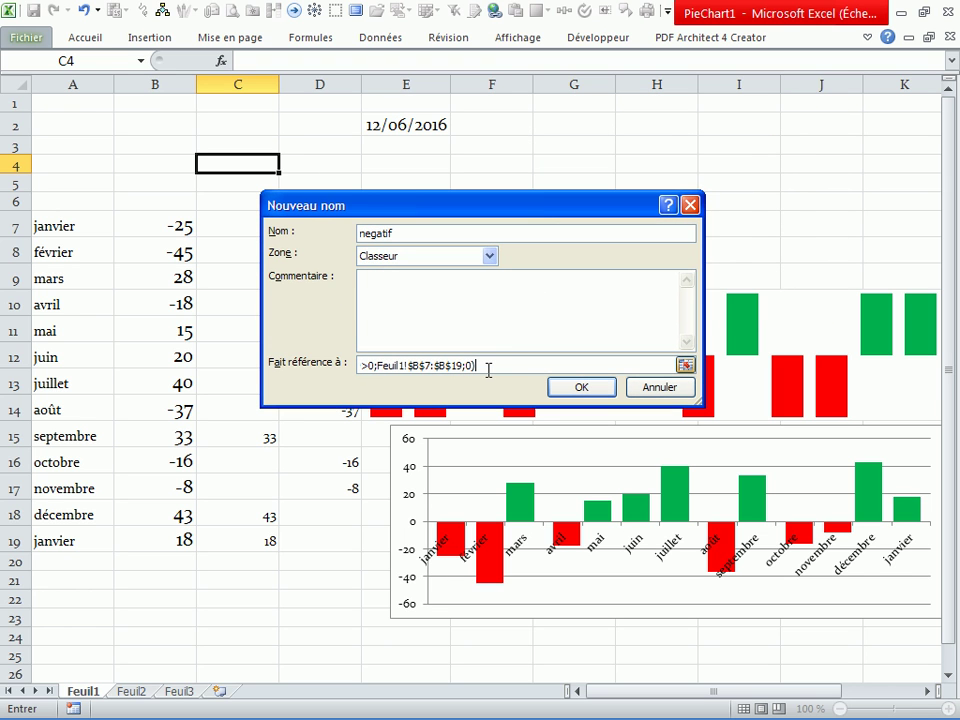
Step: Replace the reference with si(Feuil1!$B$7:$B$19<=0;Feuil1!$B$7:$B$19;0) and save the name negatif
{"action": "key", "text": "Left"}
{"action": "key", "text": "Left"}
{"action": "key", "text": "Left"}
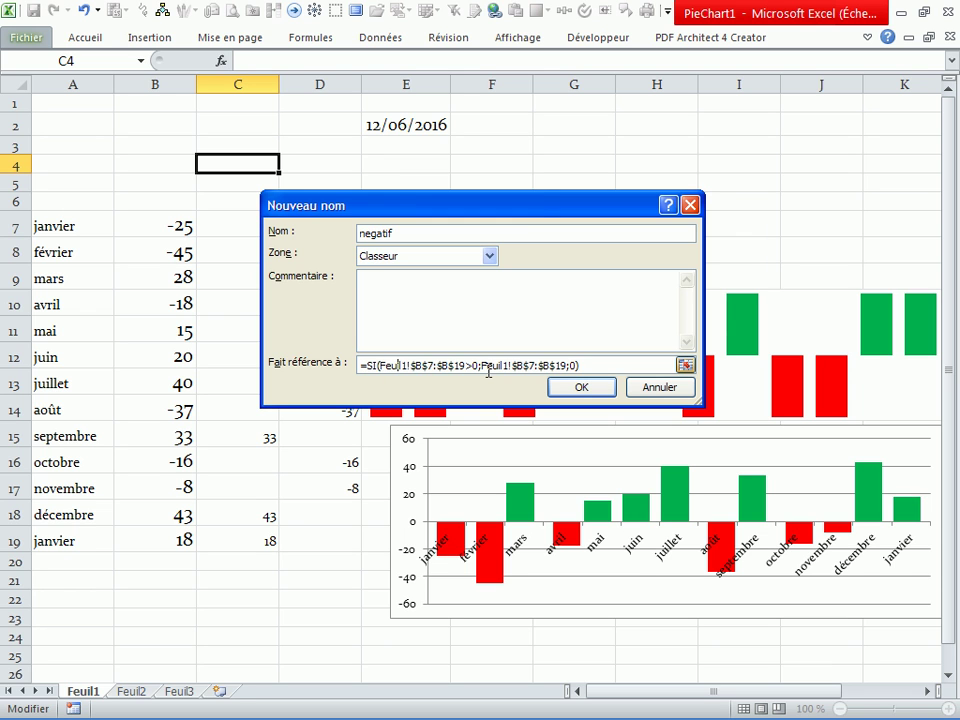
{"action": "key", "text": "ctrl+a"}
{"action": "type", "text": "s"}
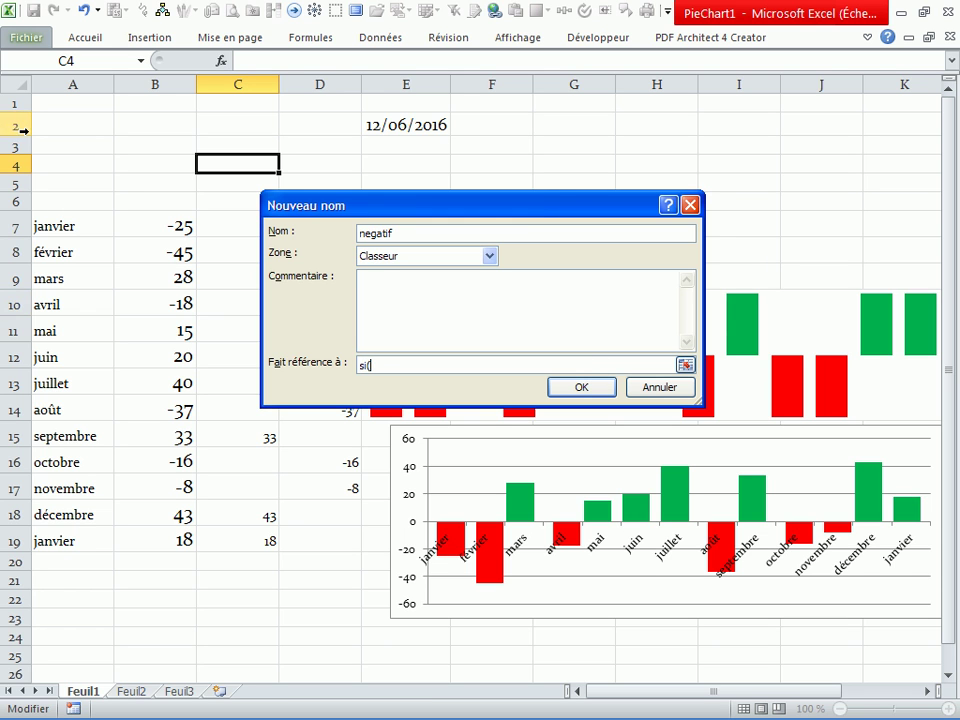
{"action": "left_click_drag", "start_coordinate": [146, 221], "coordinate": [153, 535]}
{"action": "type", "text": "<=0;"}
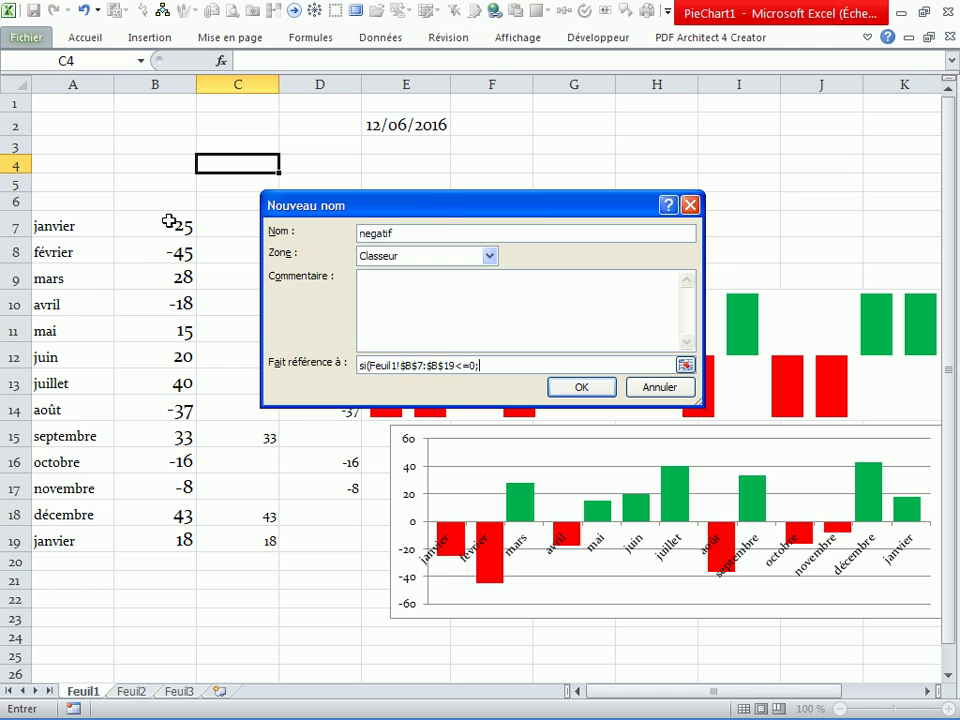
{"action": "left_click_drag", "start_coordinate": [140, 218], "coordinate": [144, 532]}
{"action": "type", "text": ";Feuil1!$B$7:$B$19;0"}
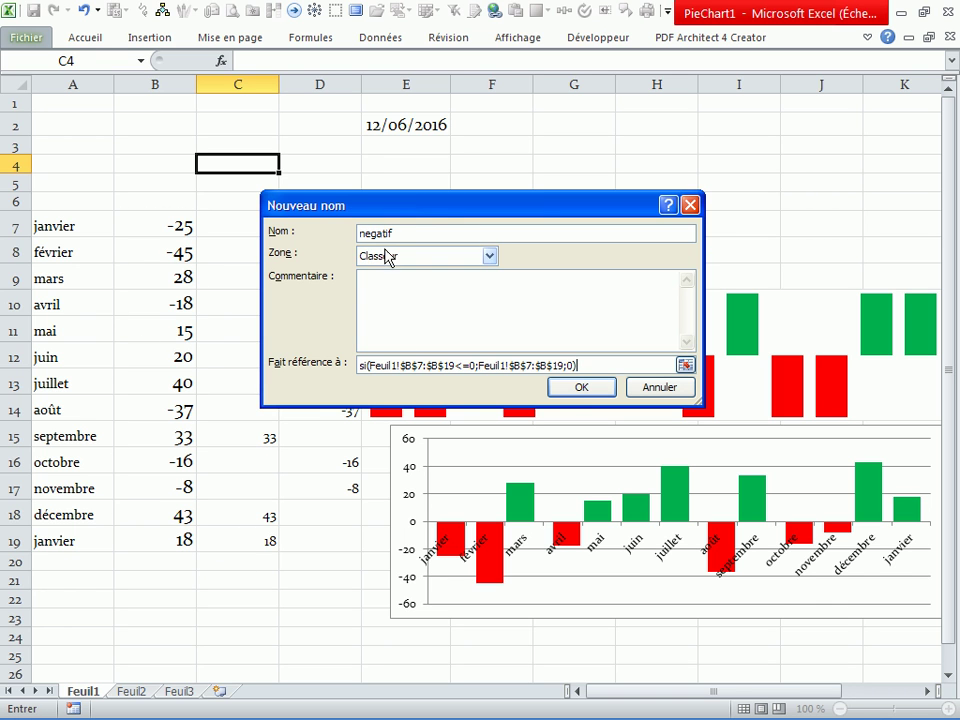
{"action": "left_click", "coordinate": [579, 389]}
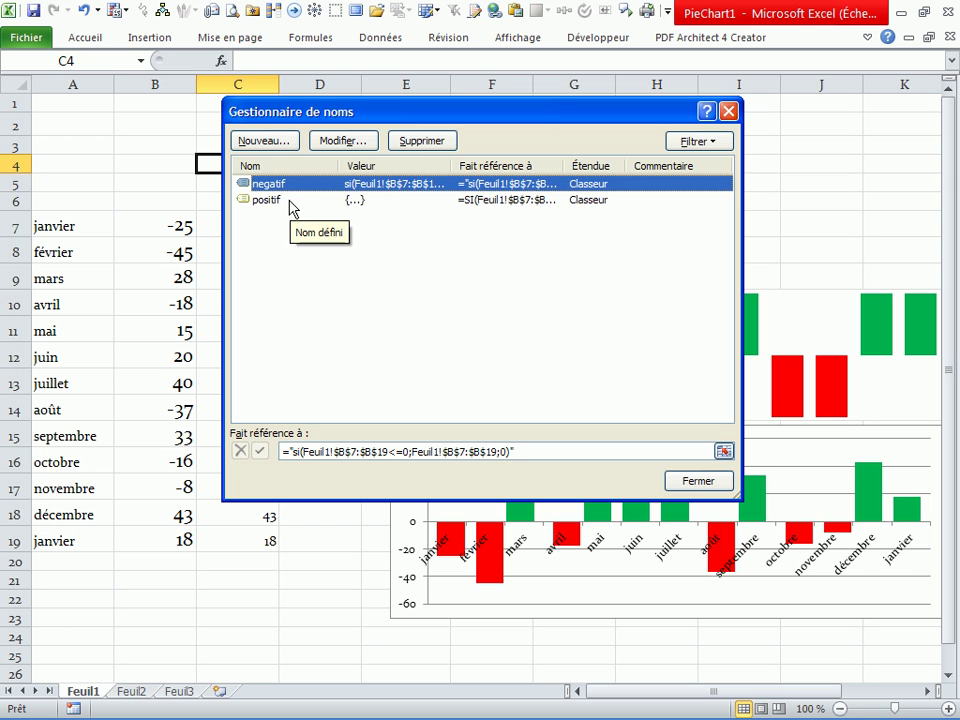
Step: Remove both existing series from the lower column chart's data source
{"action": "left_click", "coordinate": [679, 479]}
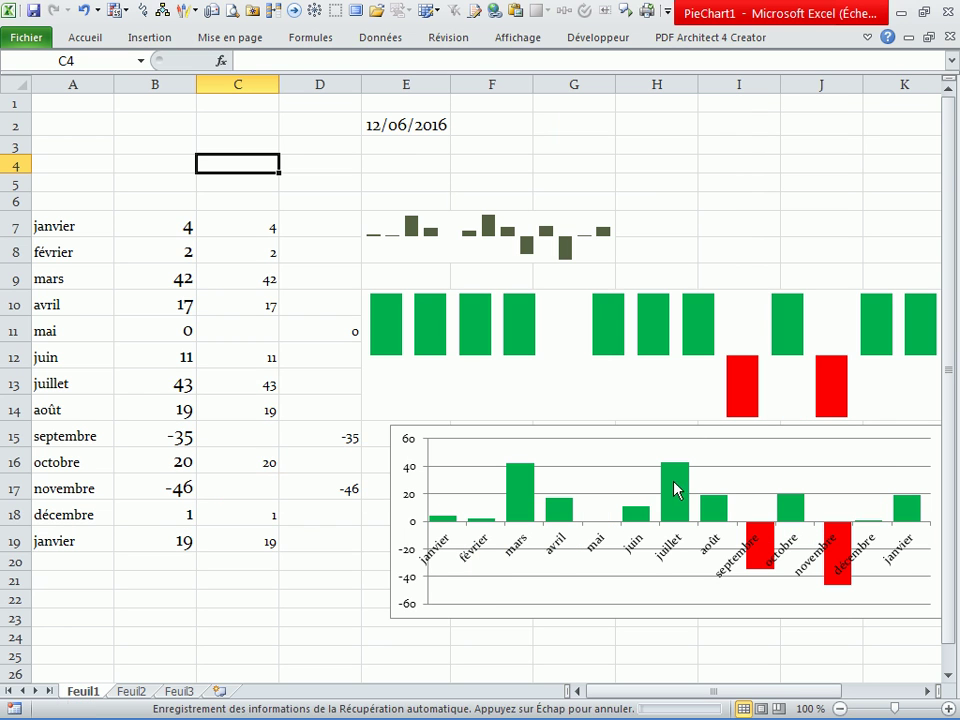
{"action": "left_click", "coordinate": [588, 425]}
{"action": "right_click", "coordinate": [582, 425]}
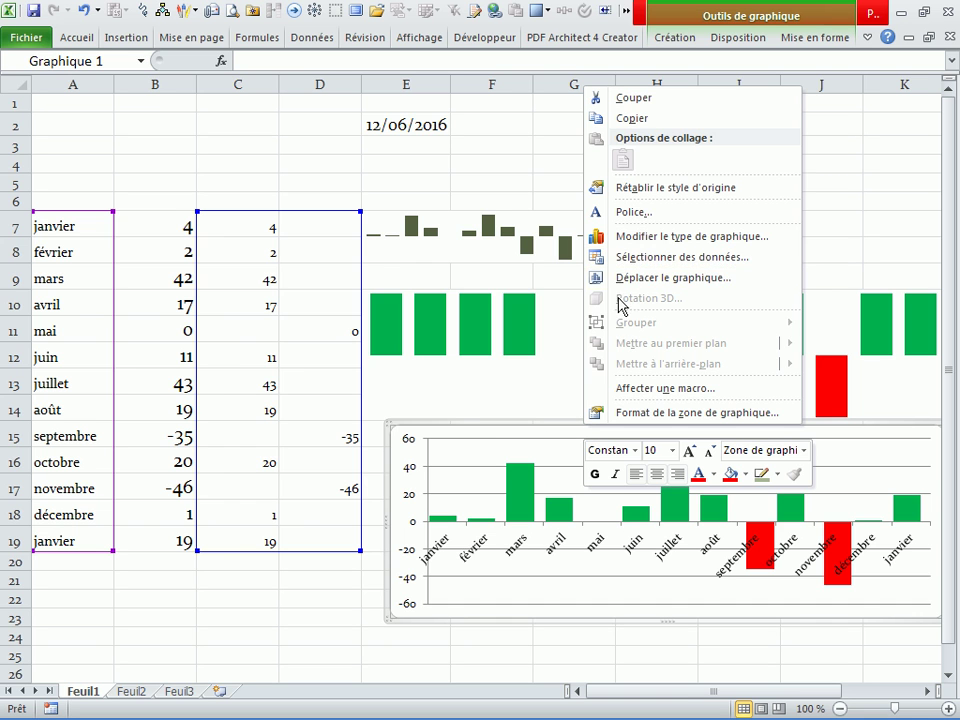
{"action": "left_click", "coordinate": [632, 258]}
{"action": "left_click", "coordinate": [240, 338]}
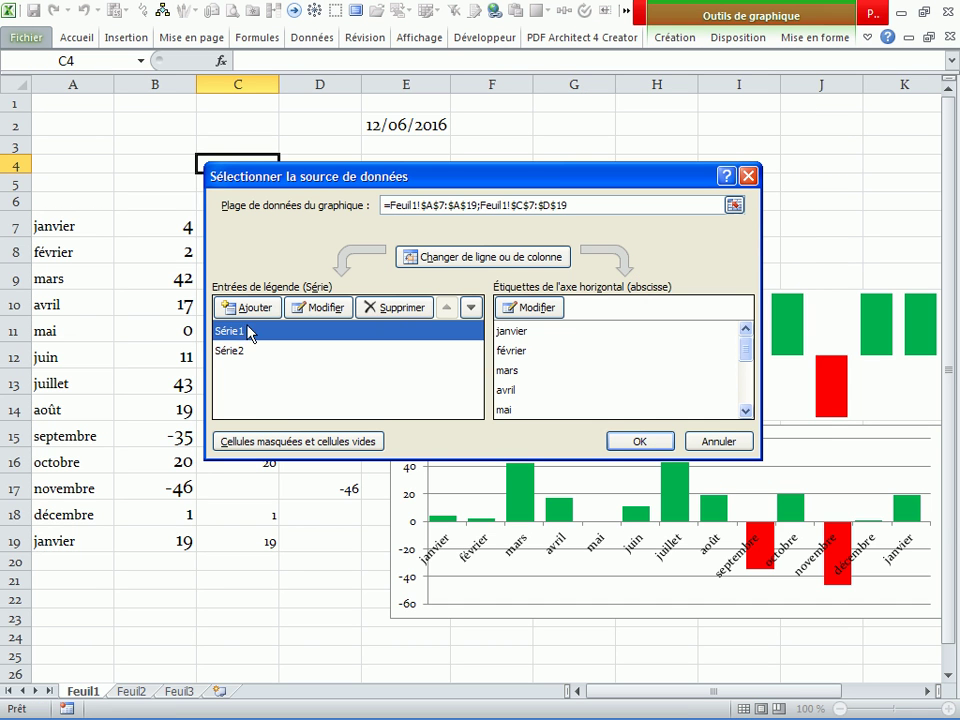
{"action": "left_click", "coordinate": [398, 309]}
{"action": "left_click", "coordinate": [398, 309]}
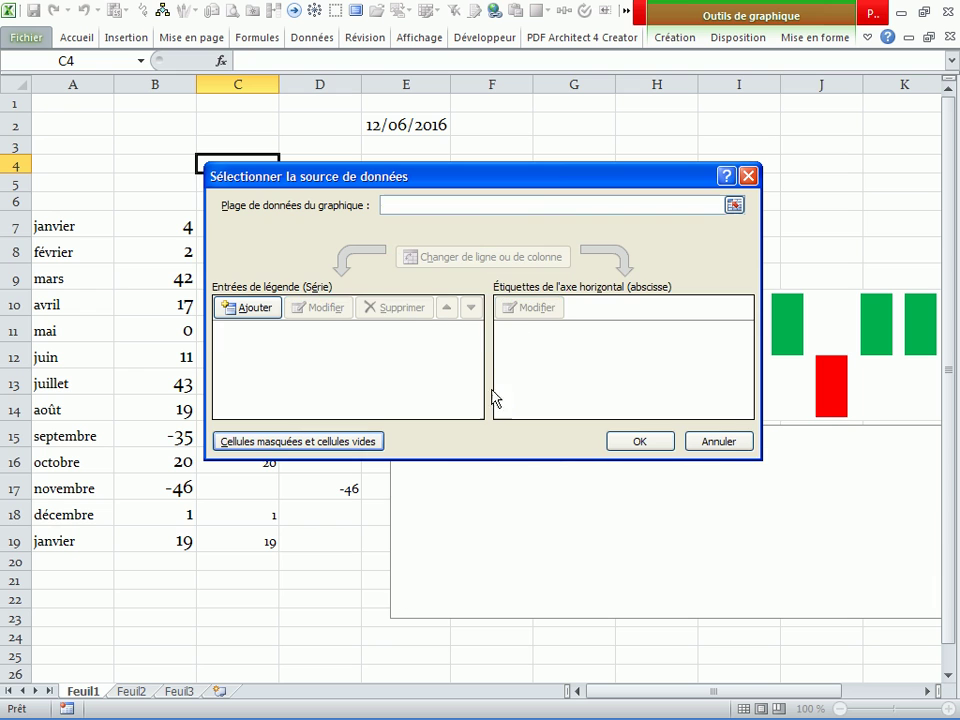
Step: Add a single new series whose values are =Feuil1!positif
{"action": "left_click", "coordinate": [256, 308]}
{"action": "left_click_drag", "start_coordinate": [384, 337], "coordinate": [270, 336]}
{"action": "key", "text": "BackSpace"}
{"action": "left_click", "coordinate": [147, 593]}
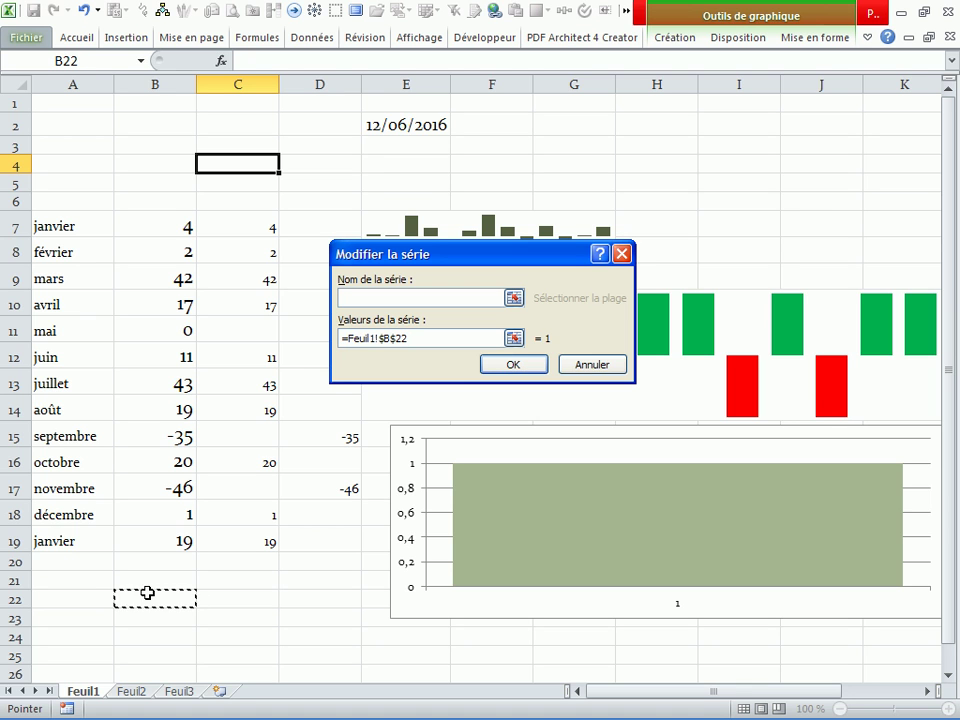
{"action": "key", "text": "BackSpace"}
{"action": "key", "text": "BackSpace"}
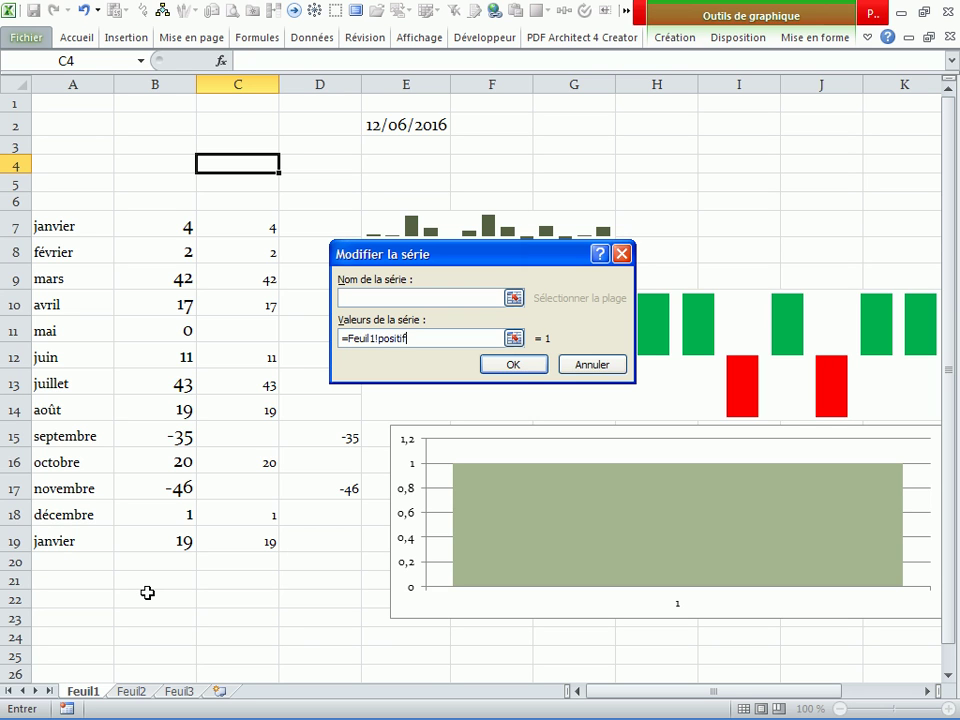
{"action": "left_click", "coordinate": [507, 365]}
{"action": "left_click", "coordinate": [638, 440]}
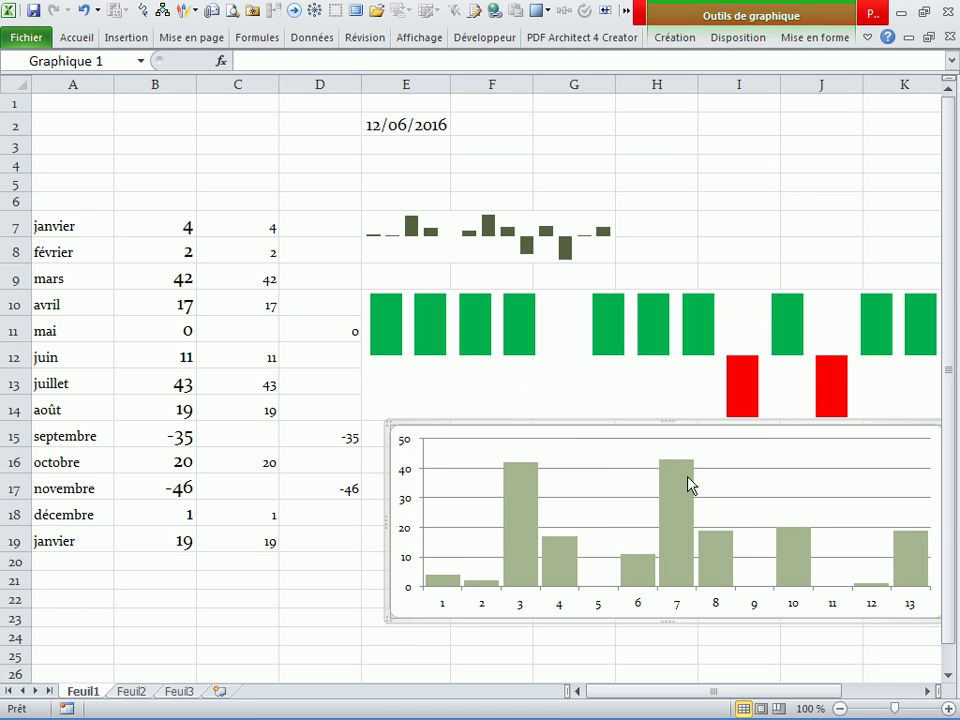
Step: Fill the chart's bars with standard green
{"action": "right_click", "coordinate": [688, 485]}
{"action": "left_click", "coordinate": [620, 449]}
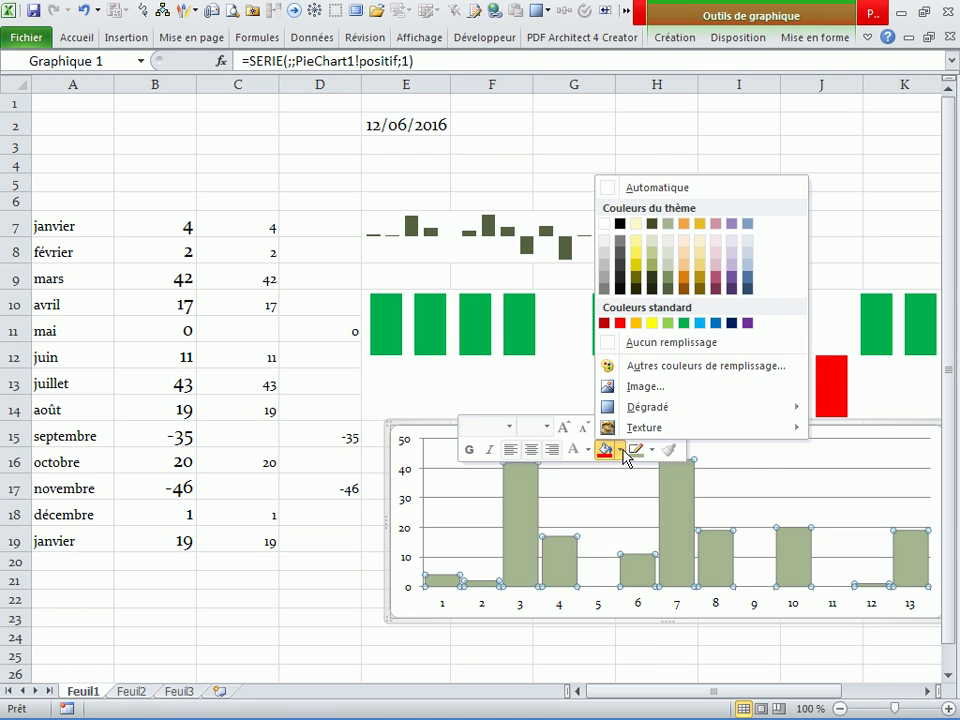
{"action": "left_click", "coordinate": [684, 322]}
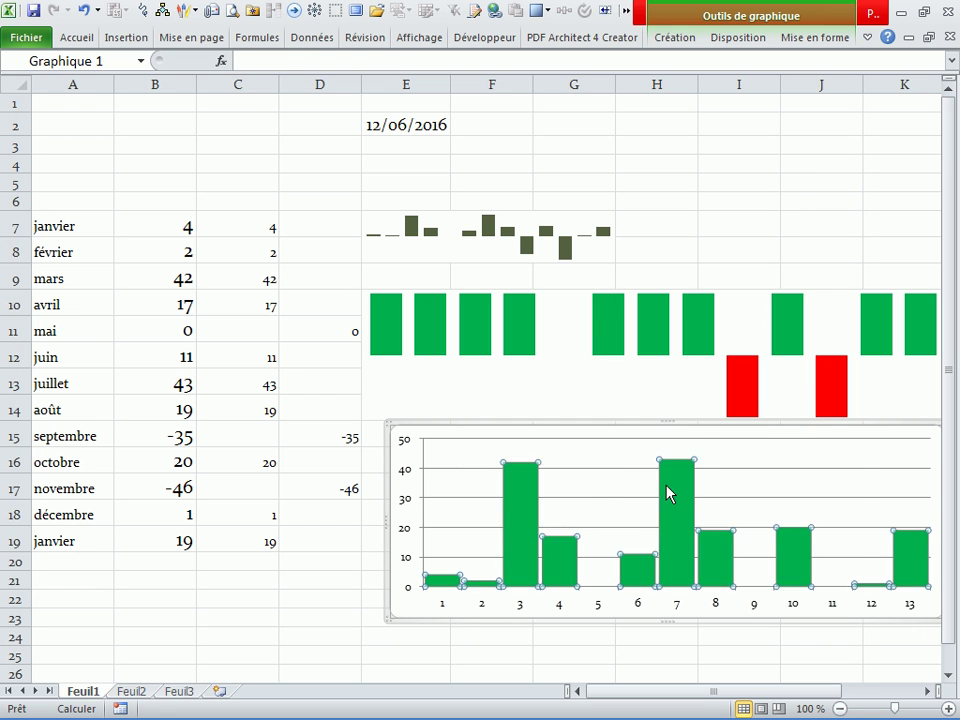
Step: Try adding a second series with values =Feuil1!negatif, which Excel rejects as an invalid reference
{"action": "right_click", "coordinate": [621, 462]}
{"action": "left_click", "coordinate": [672, 541]}
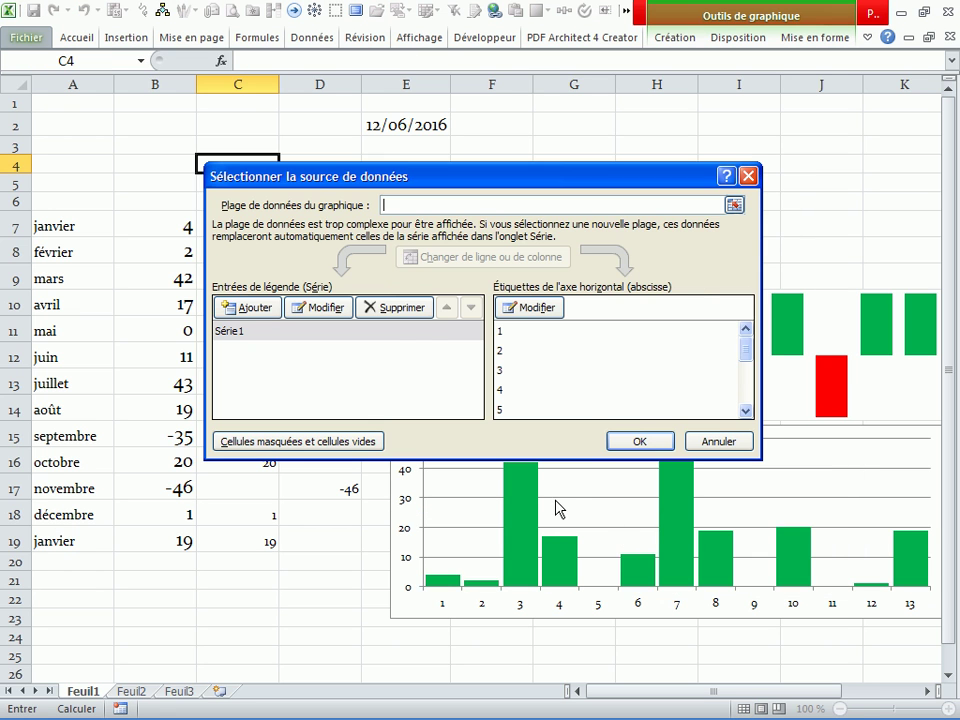
{"action": "left_click", "coordinate": [247, 307]}
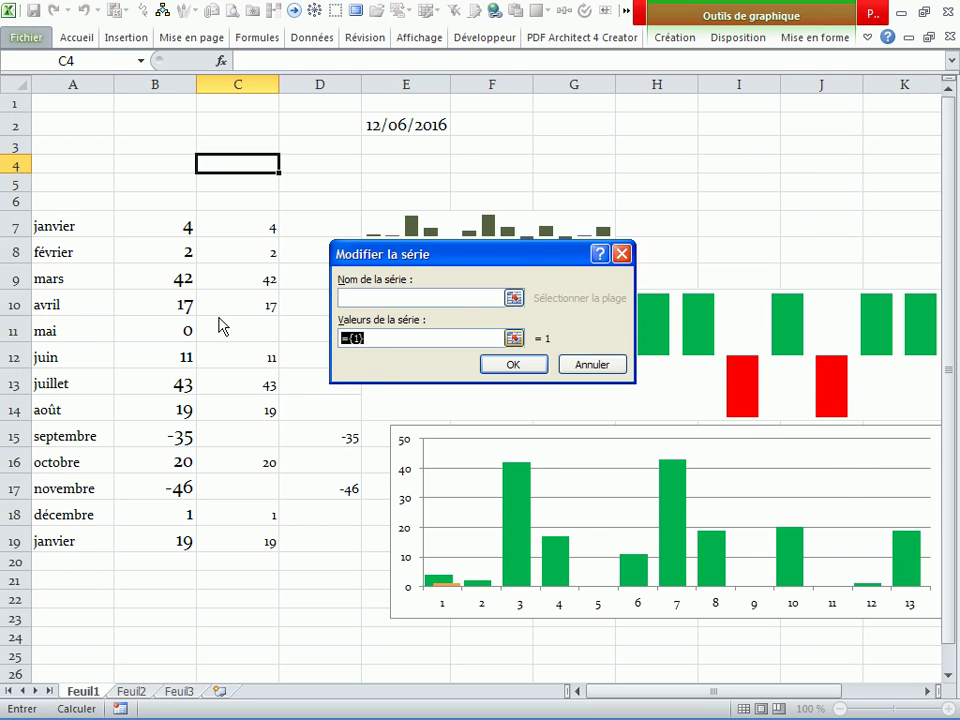
{"action": "key", "text": "BackSpace"}
{"action": "left_click", "coordinate": [224, 565]}
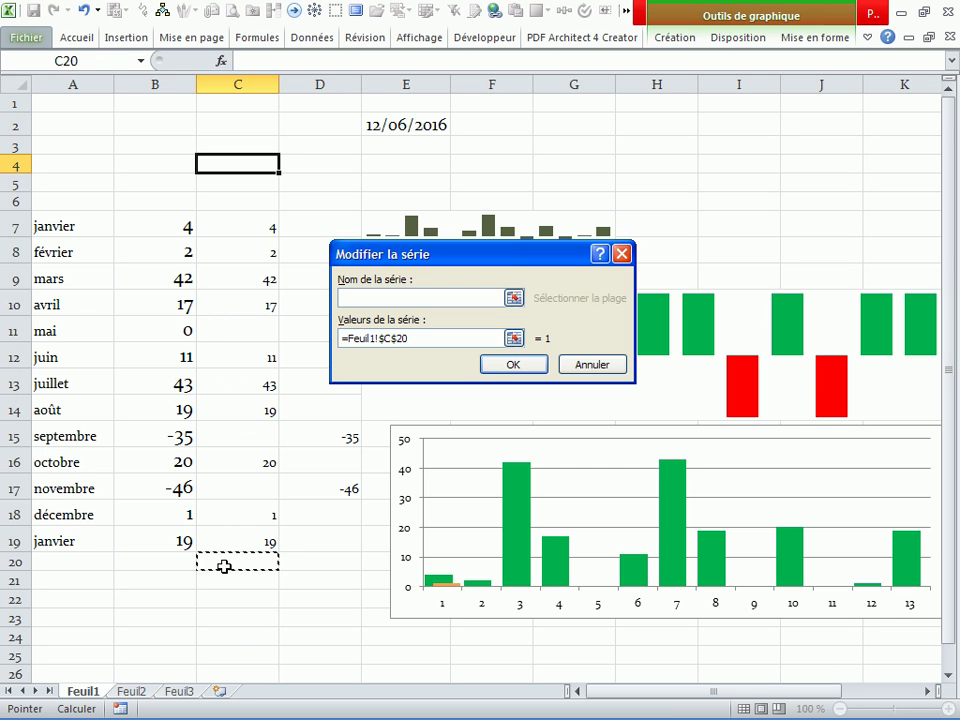
{"action": "key", "text": "BackSpace"}
{"action": "type", "text": "negetif"}
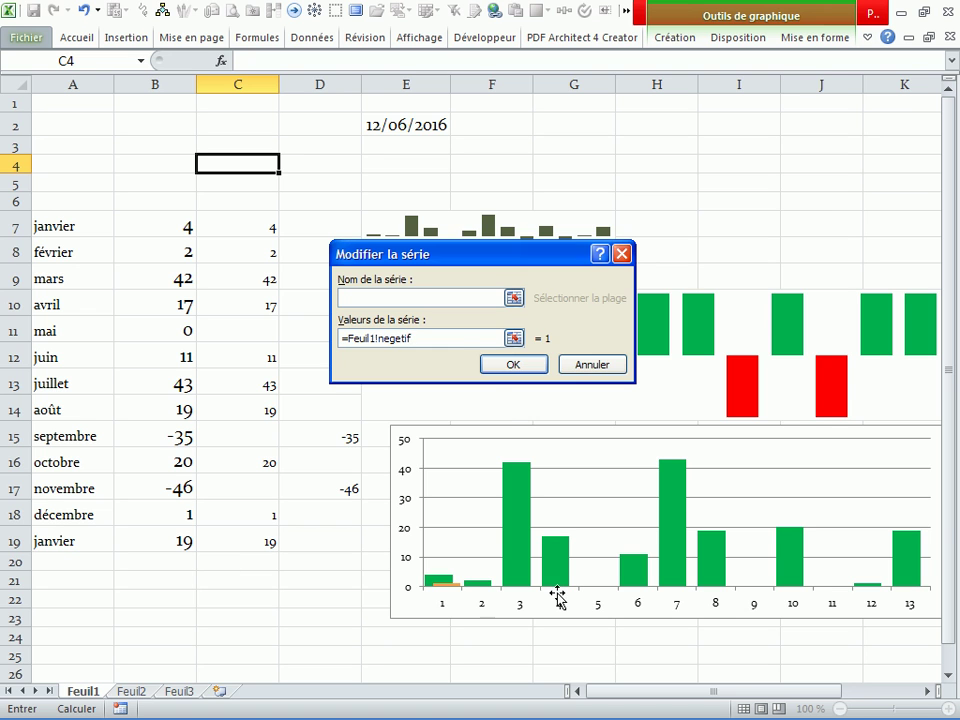
{"action": "left_click", "coordinate": [505, 366]}
{"action": "left_click", "coordinate": [481, 433]}
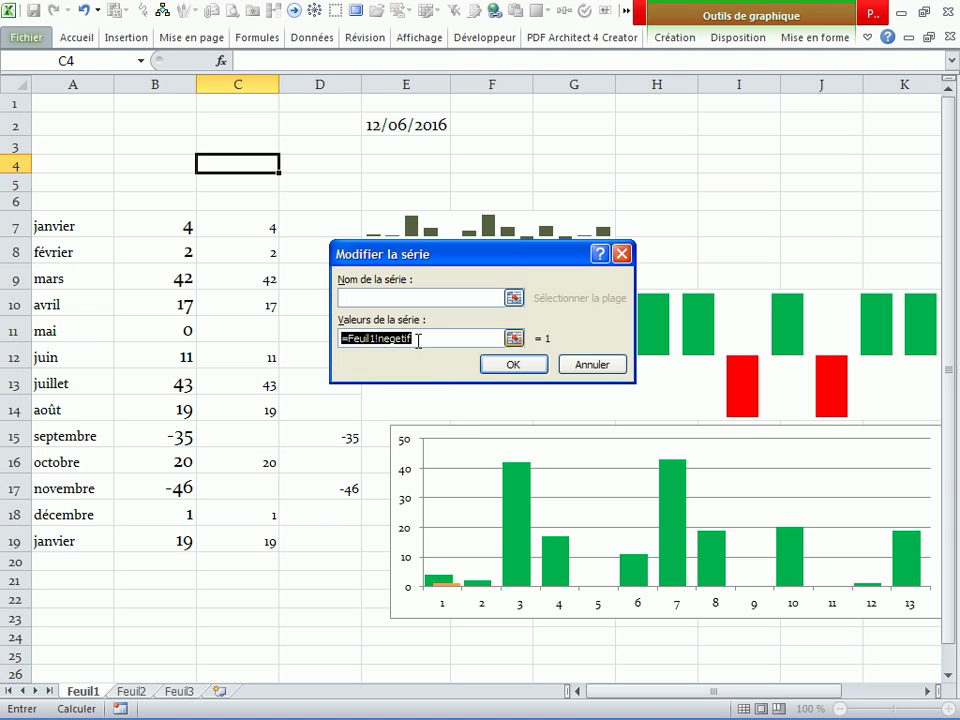
Step: Retry the =Feuil1!negatif reference, then cancel both dialogs when the error recurs
{"action": "left_click", "coordinate": [174, 597]}
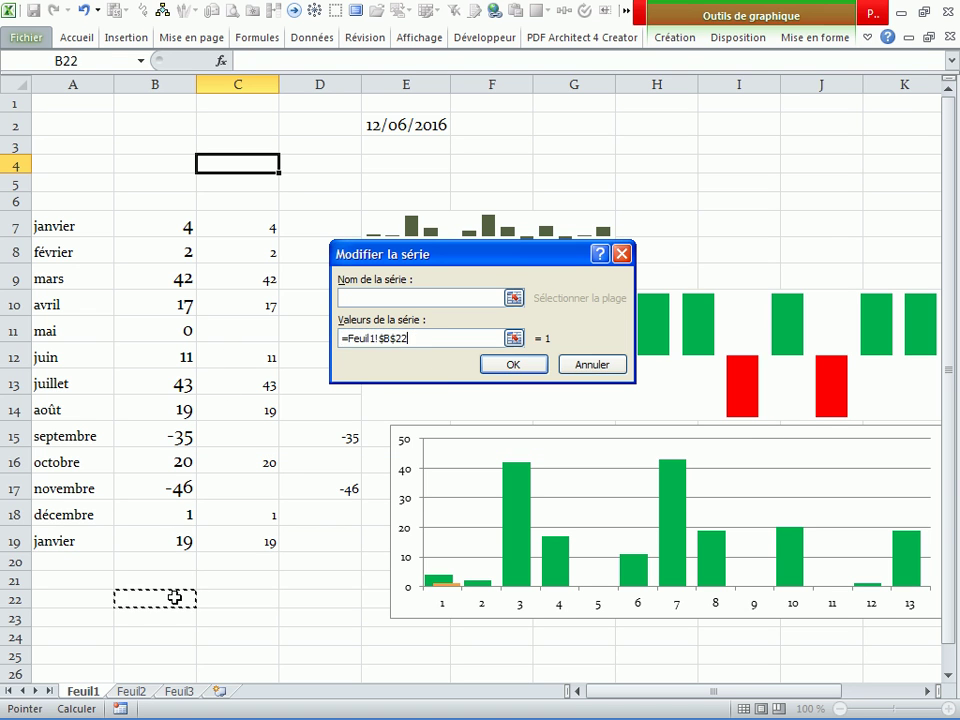
{"action": "key", "text": "BackSpace"}
{"action": "key", "text": "BackSpace"}
{"action": "key", "text": "BackSpace"}
{"action": "left_click", "coordinate": [515, 364]}
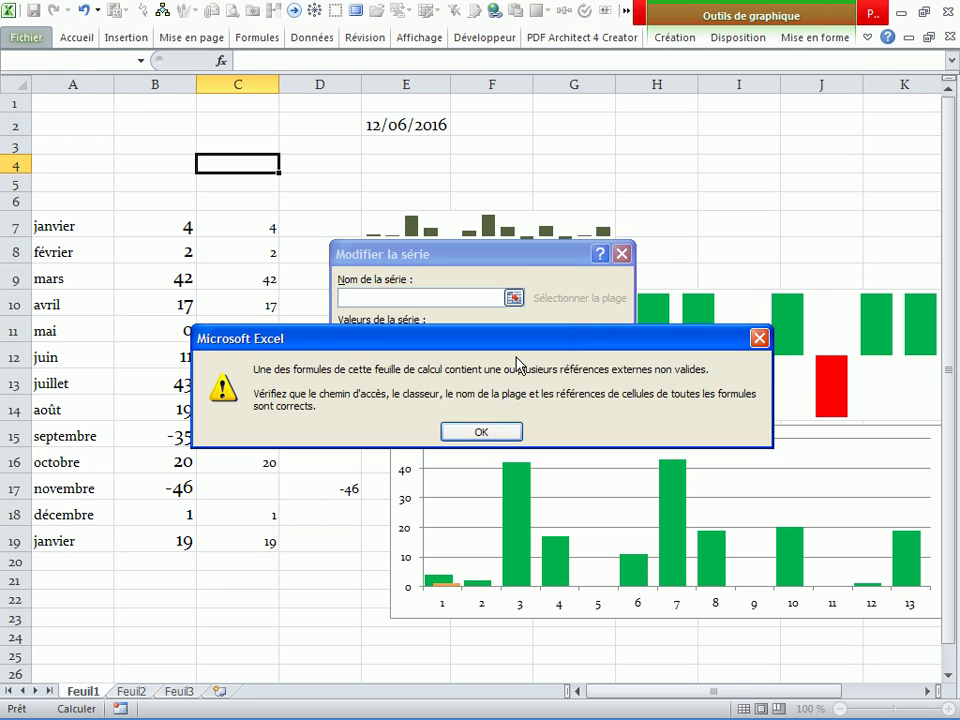
{"action": "left_click", "coordinate": [493, 437]}
{"action": "left_click", "coordinate": [587, 366]}
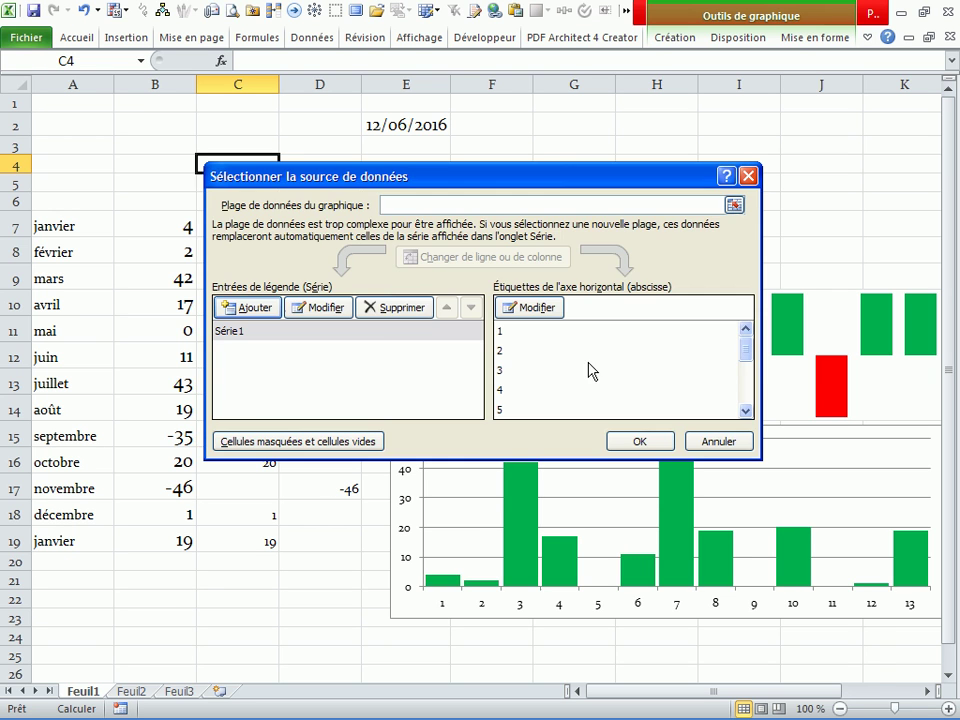
{"action": "left_click", "coordinate": [705, 443]}
{"action": "left_click", "coordinate": [650, 164]}
Step: Erase the old quoted-text definition of the negatif name in the Name Manager
{"action": "left_click", "coordinate": [308, 37]}
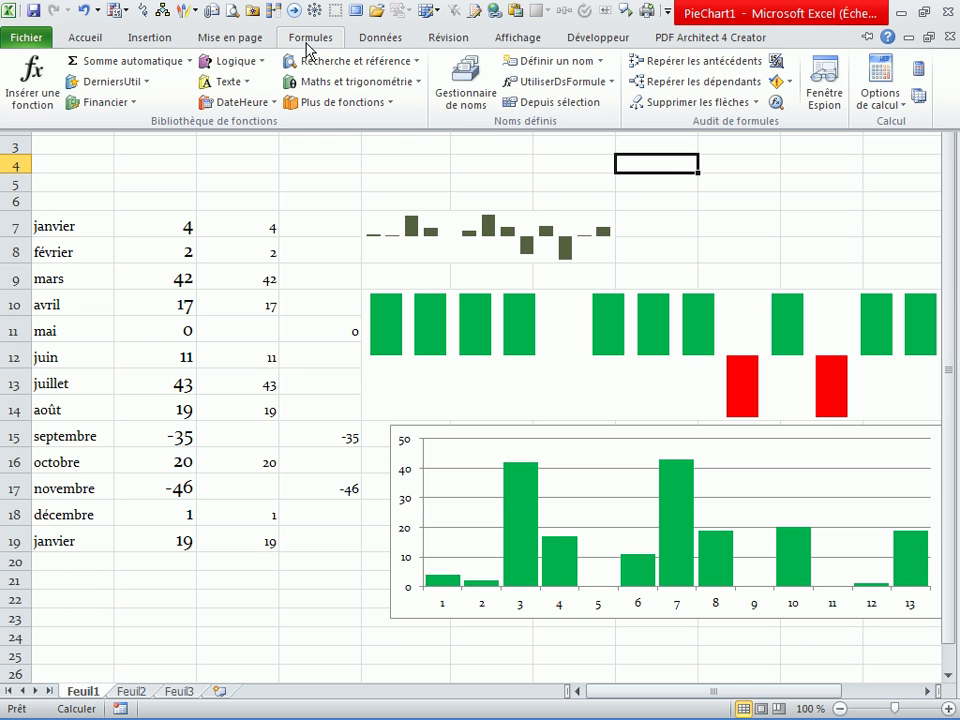
{"action": "left_click", "coordinate": [466, 97]}
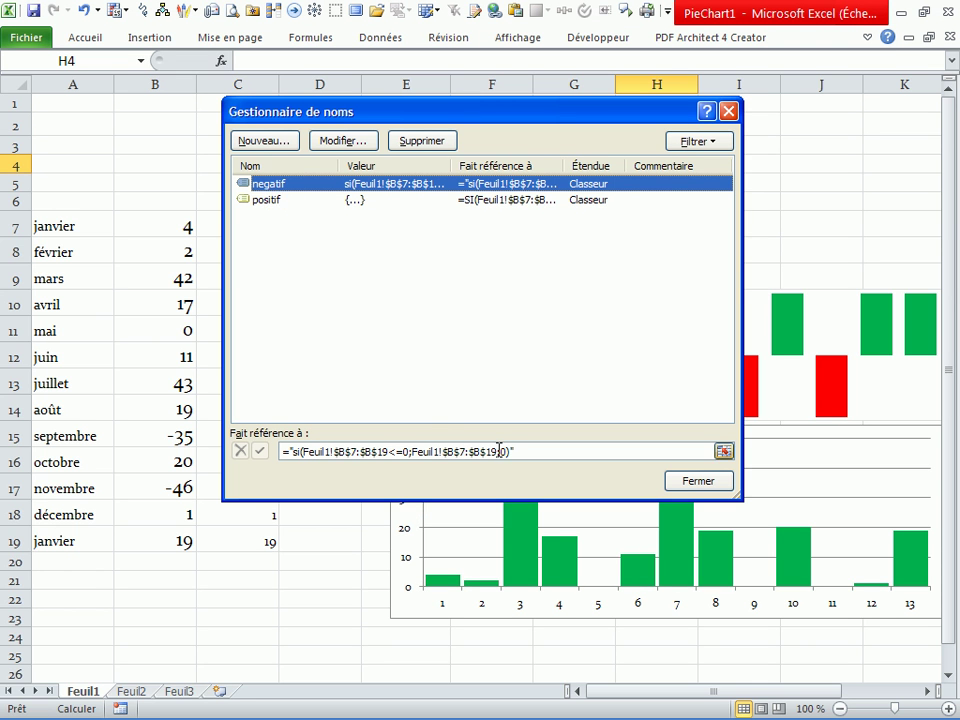
{"action": "left_click", "coordinate": [578, 452]}
{"action": "key", "text": "BackSpace"}
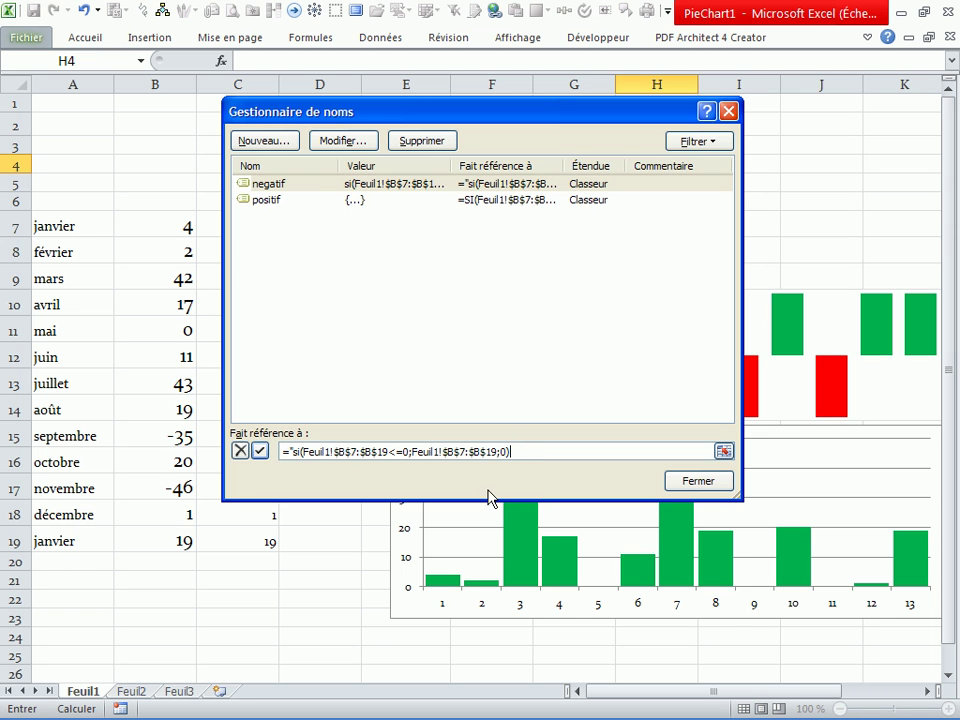
{"action": "left_click", "coordinate": [293, 451]}
{"action": "key", "text": "BackSpace"}
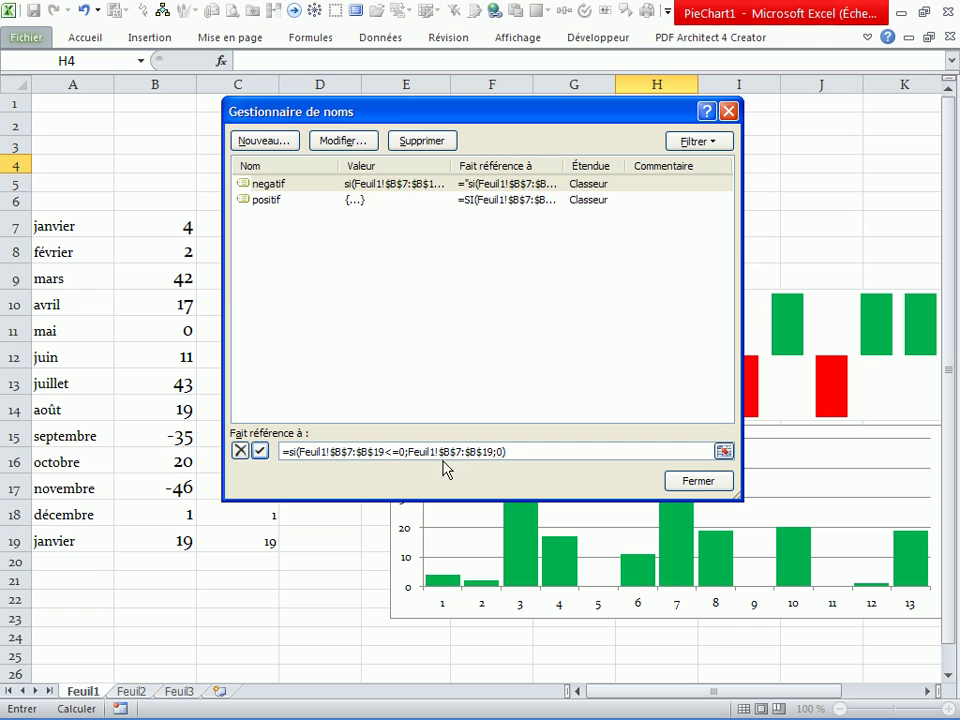
{"action": "left_click_drag", "start_coordinate": [585, 453], "coordinate": [178, 440]}
{"action": "key", "text": "BackSpace"}
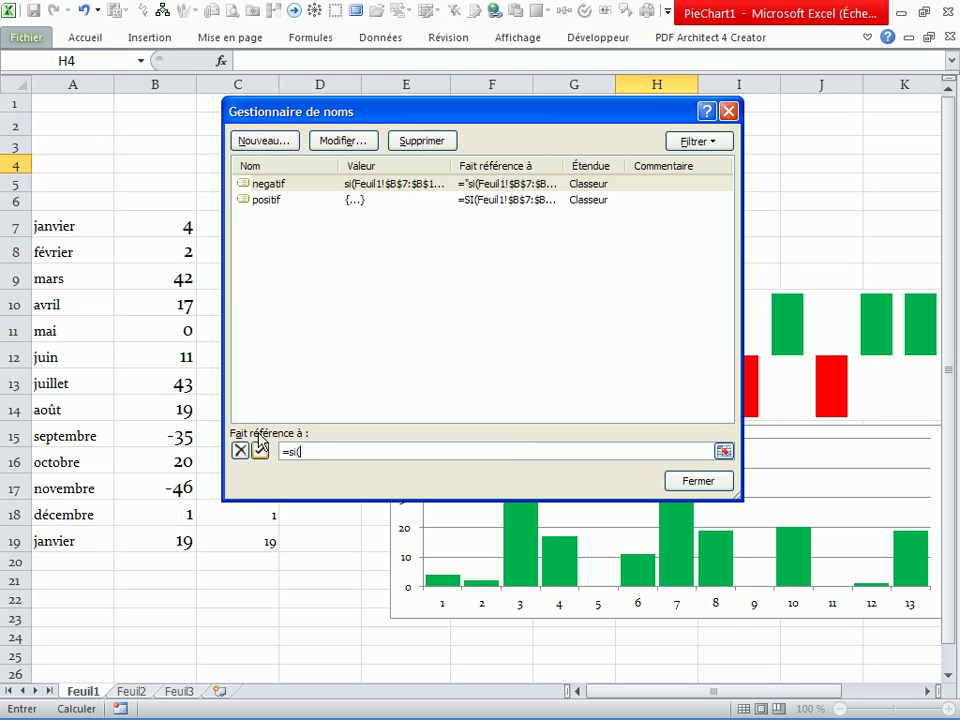
Step: Define negatif as =SI(Feuil1!$B$7:$B$19<=0;Feuil1!$B$7:$B$19;0) and commit it
{"action": "left_click_drag", "start_coordinate": [156, 223], "coordinate": [143, 540]}
{"action": "type", "text": "<=0;"}
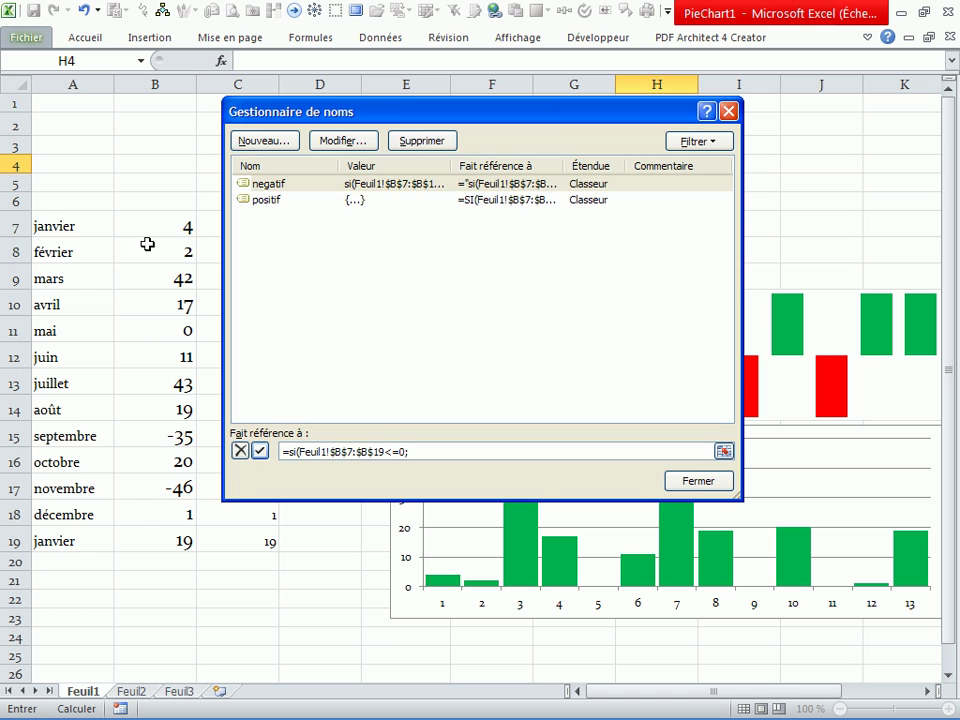
{"action": "left_click_drag", "start_coordinate": [150, 227], "coordinate": [155, 534]}
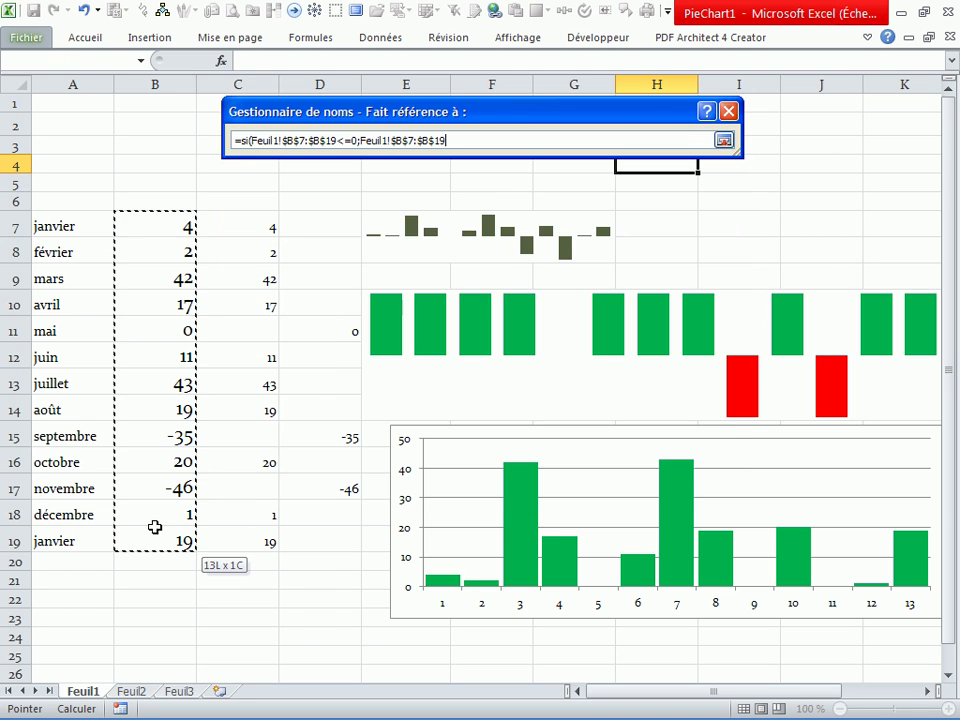
{"action": "type", "text": ";0"}
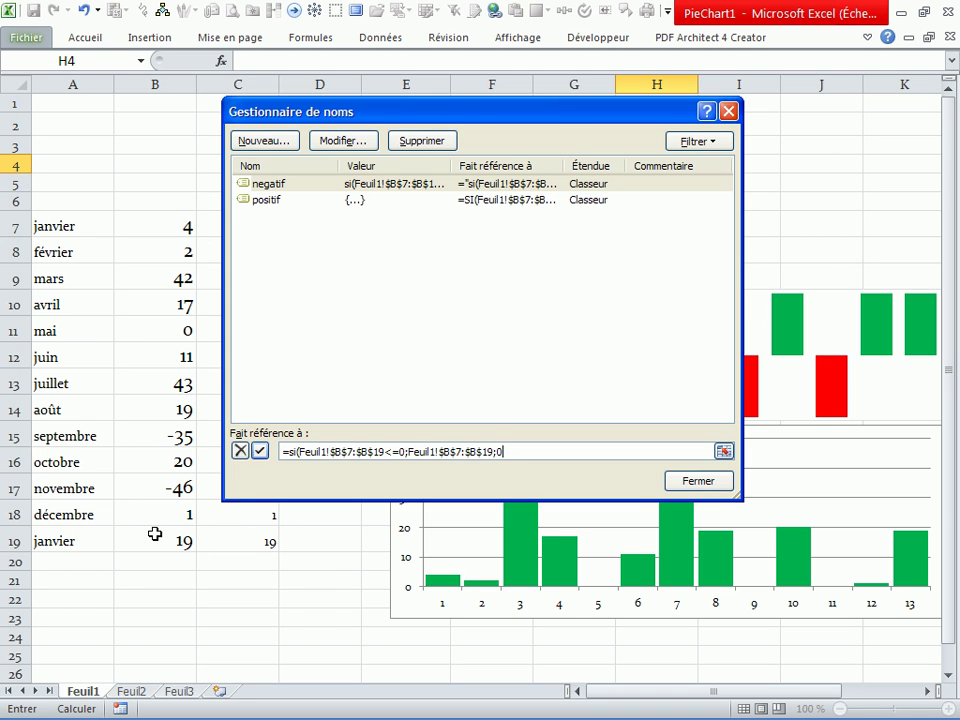
{"action": "left_click", "coordinate": [260, 451]}
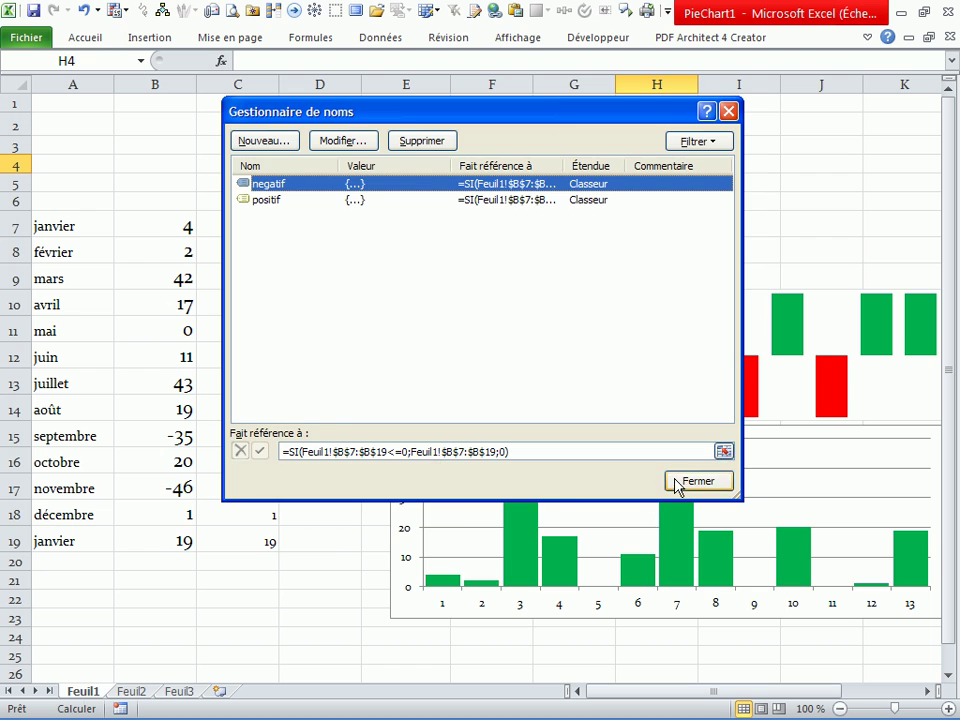
{"action": "left_click", "coordinate": [676, 486]}
{"action": "right_click", "coordinate": [624, 489]}
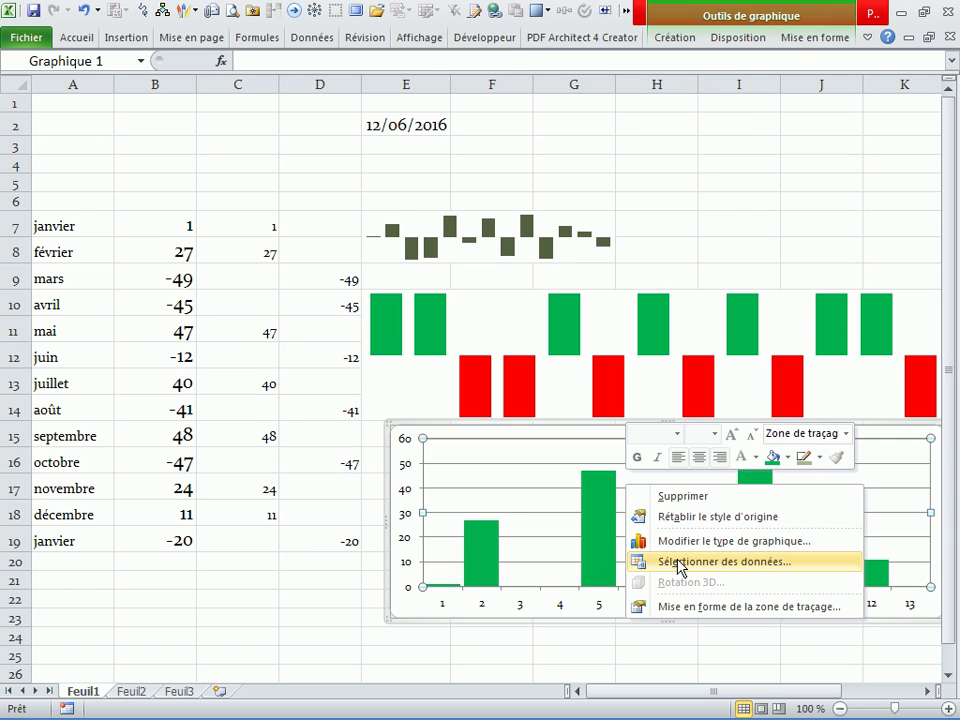
Step: Add a second chart series with values =Feuil1!negatif
{"action": "left_click", "coordinate": [679, 563]}
{"action": "left_click", "coordinate": [238, 306]}
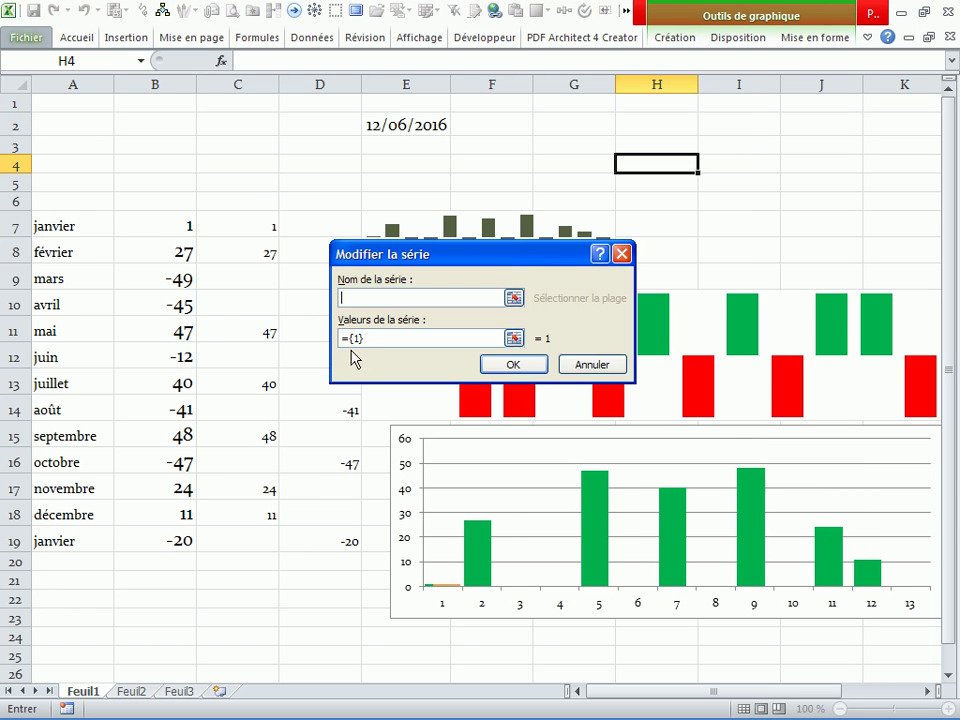
{"action": "left_click_drag", "start_coordinate": [385, 340], "coordinate": [340, 340]}
{"action": "key", "text": "BackSpace"}
{"action": "left_click", "coordinate": [120, 579]}
{"action": "key", "text": "BackSpace"}
{"action": "key", "text": "BackSpace"}
{"action": "key", "text": "BackSpace"}
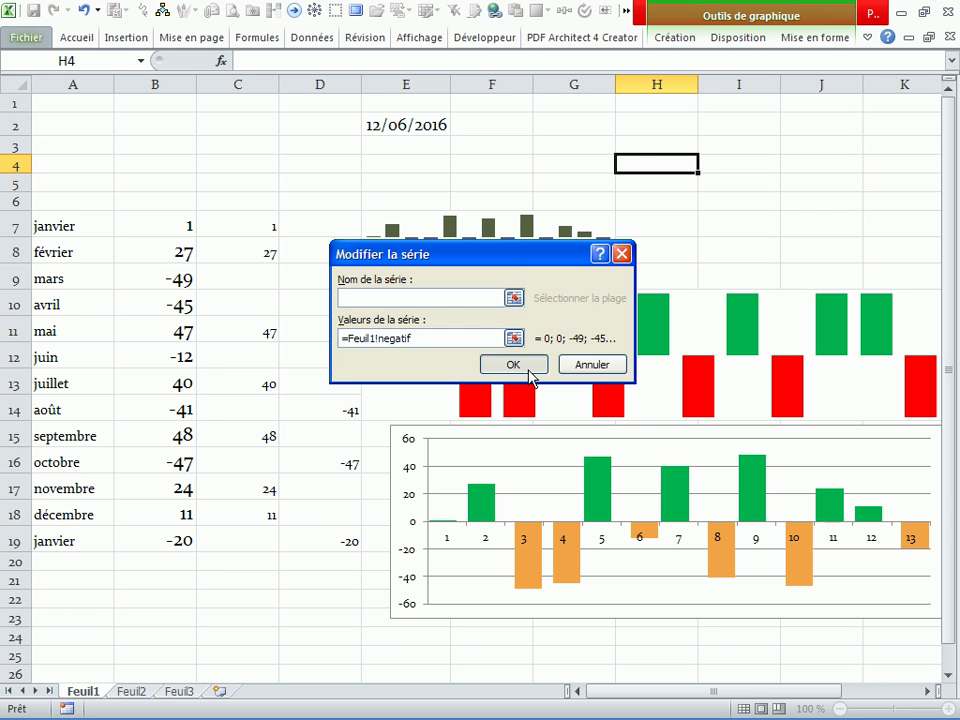
{"action": "left_click", "coordinate": [513, 364]}
{"action": "left_click", "coordinate": [640, 444]}
Step: Fill the negative-value bars red and nudge the chart slightly left
{"action": "left_click", "coordinate": [572, 566]}
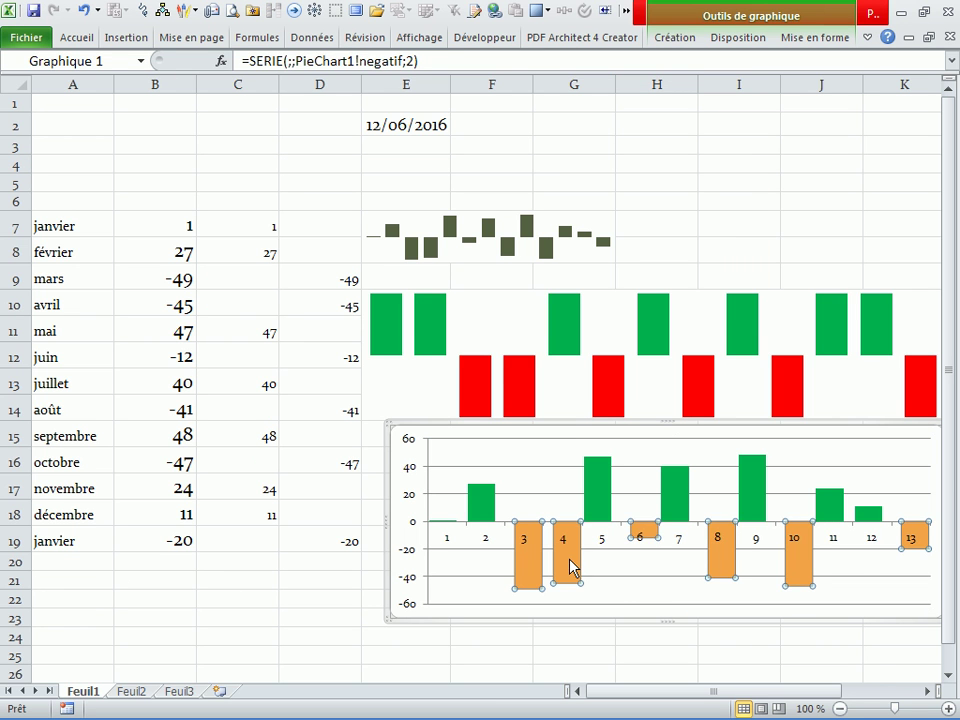
{"action": "right_click", "coordinate": [573, 567]}
{"action": "left_click", "coordinate": [731, 609]}
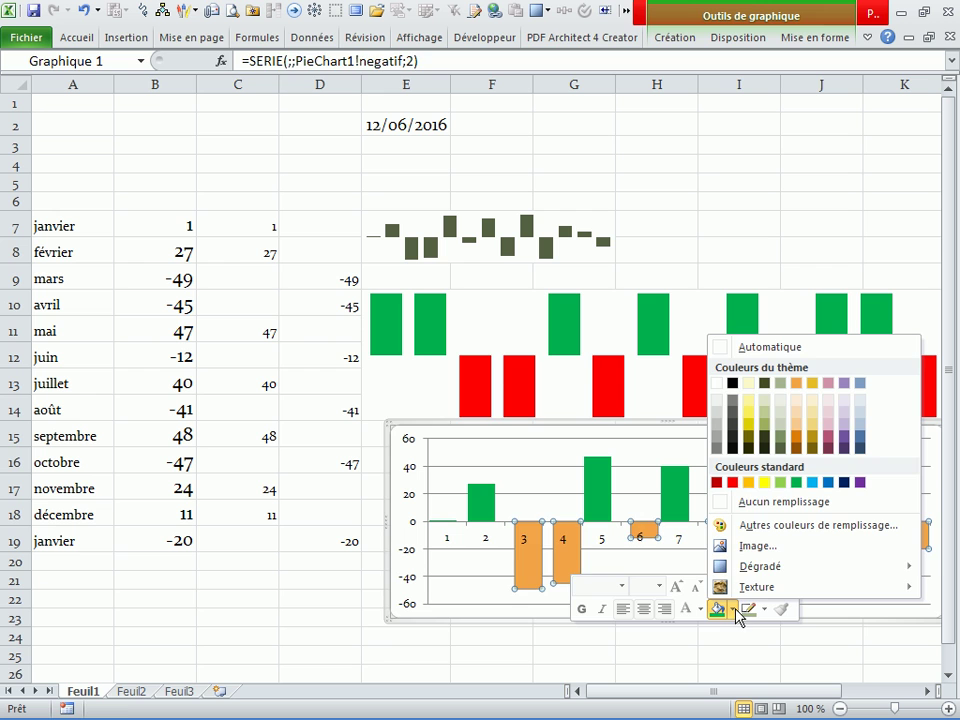
{"action": "left_click", "coordinate": [727, 483]}
{"action": "left_click", "coordinate": [680, 647]}
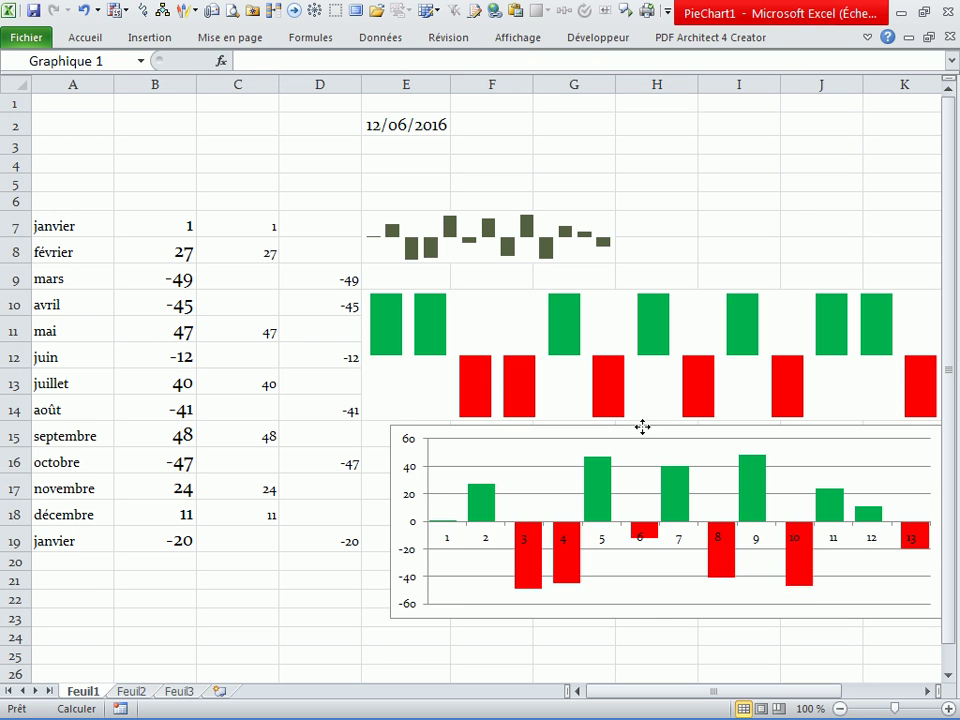
{"action": "left_click_drag", "start_coordinate": [641, 426], "coordinate": [626, 424]}
Step: Clear helper range C5:D21 and move the chart left and down below the data
{"action": "left_click", "coordinate": [245, 128]}
{"action": "left_click_drag", "start_coordinate": [248, 182], "coordinate": [317, 581]}
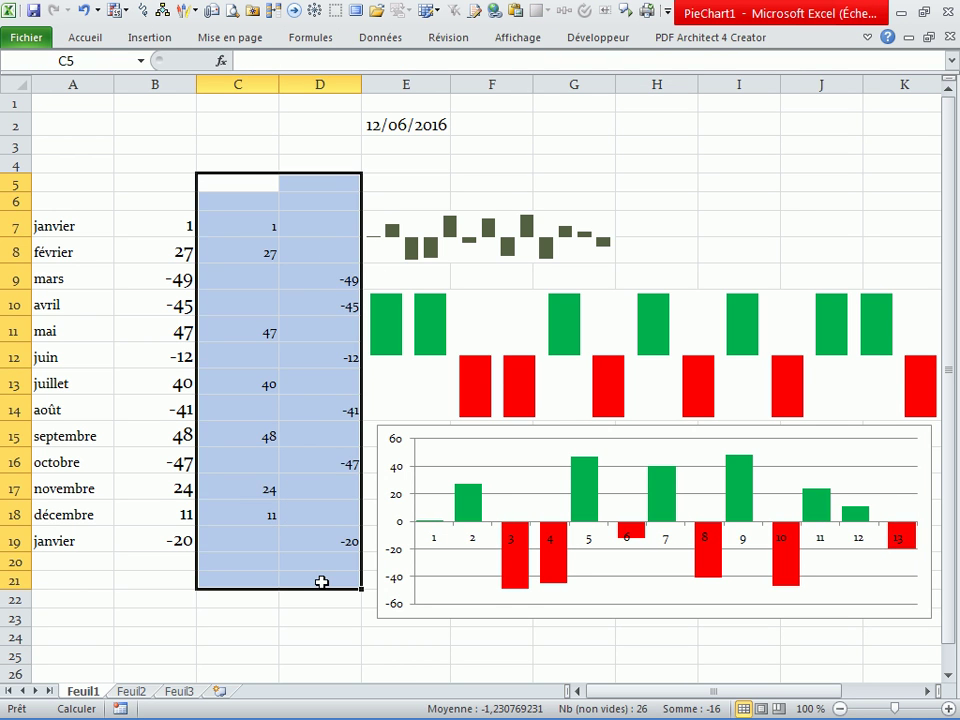
{"action": "key", "text": "Delete"}
{"action": "left_click", "coordinate": [298, 498]}
{"action": "left_click_drag", "start_coordinate": [414, 429], "coordinate": [302, 455]}
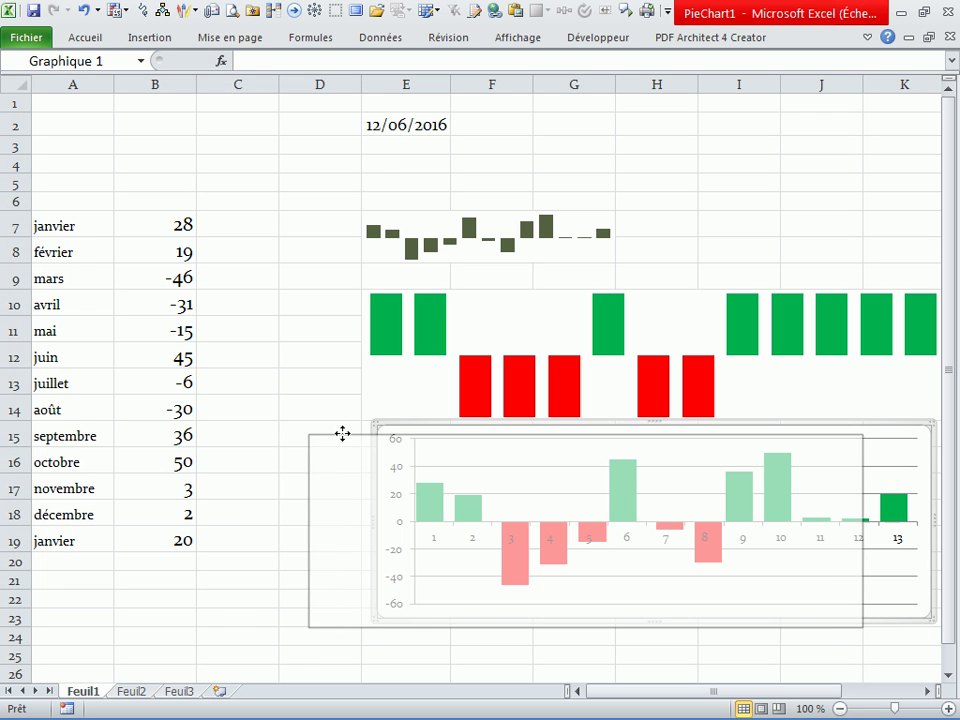
{"action": "left_click", "coordinate": [292, 383]}
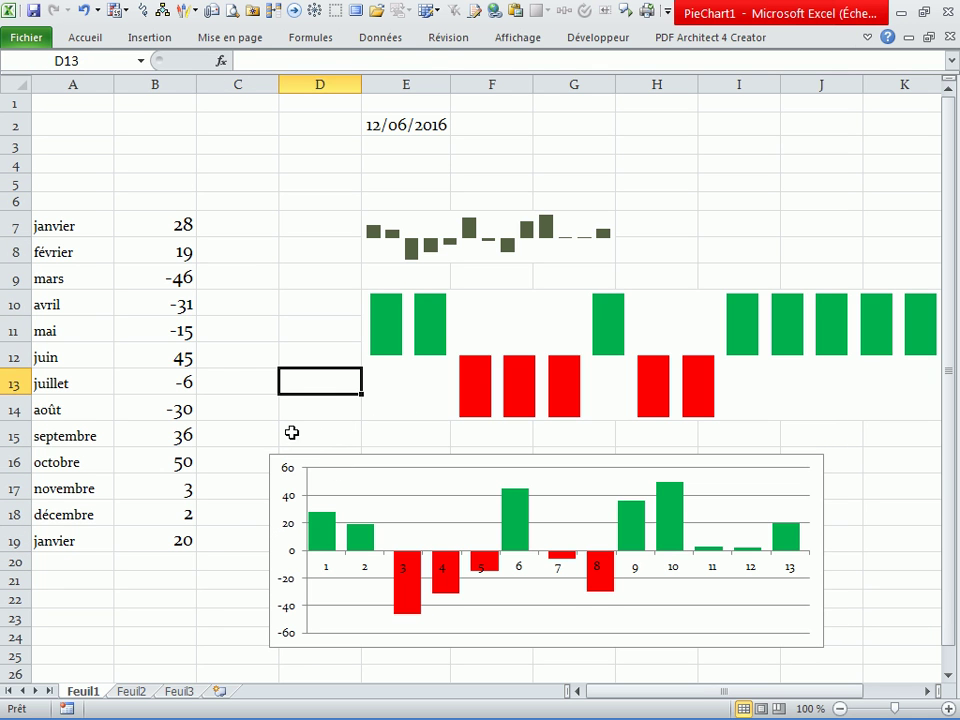
Step: Recalculate the random values with F9 three times to check the green and red bars
{"action": "left_click", "coordinate": [130, 307]}
{"action": "key", "text": "F9"}
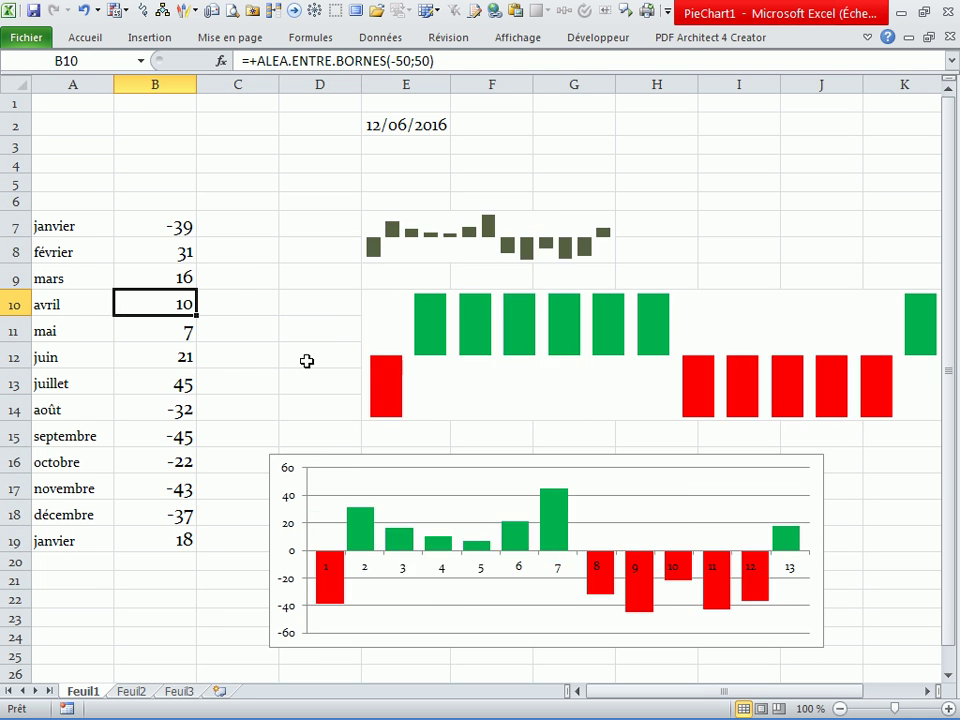
{"action": "key", "text": "F9"}
{"action": "key", "text": "F9"}
{"action": "key", "text": "F9"}
{"action": "key", "text": "F9"}
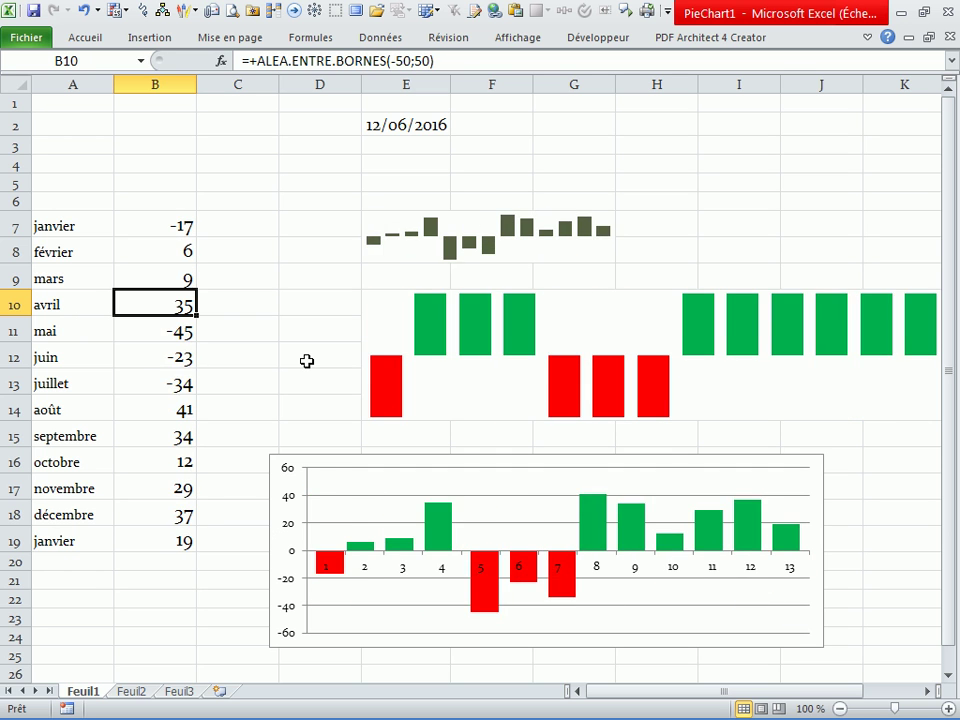
{"action": "key", "text": "F9"}
{"action": "key", "text": "F9"}
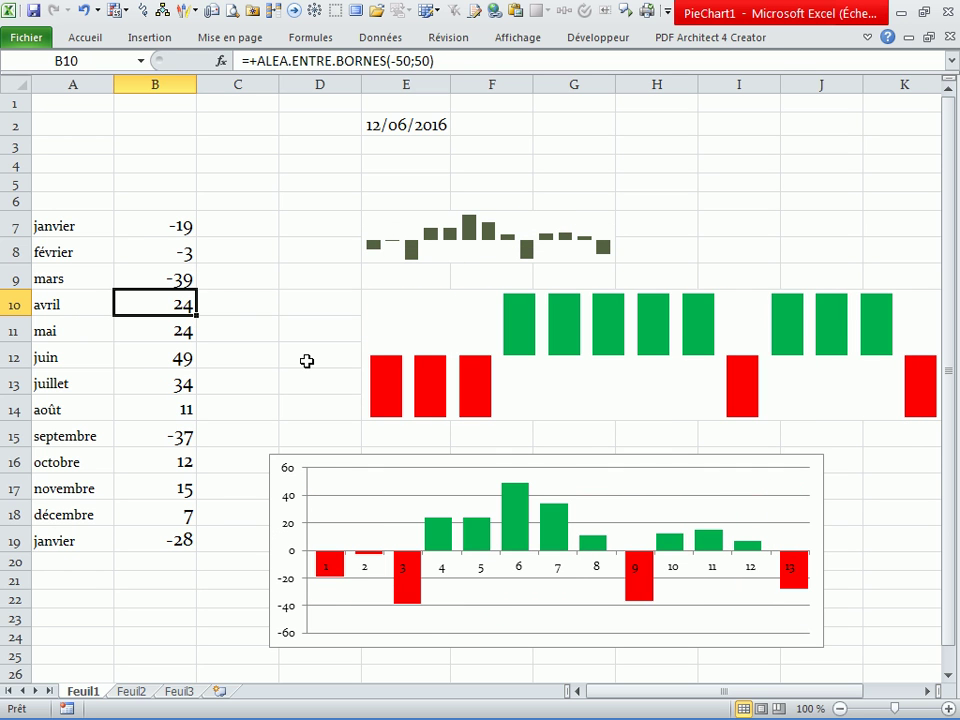
{"action": "left_click", "coordinate": [664, 326]}
{"action": "left_click", "coordinate": [270, 268]}
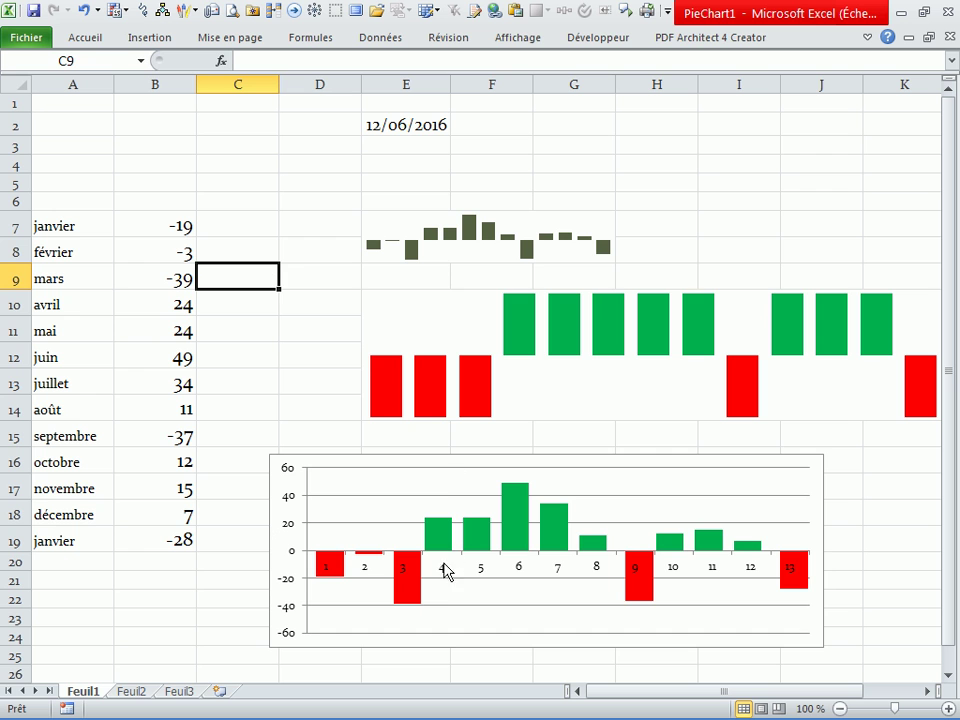
{"action": "left_click", "coordinate": [497, 568]}
Step: Use the month names in A7:A19 as the chart's horizontal axis labels
{"action": "right_click", "coordinate": [518, 573]}
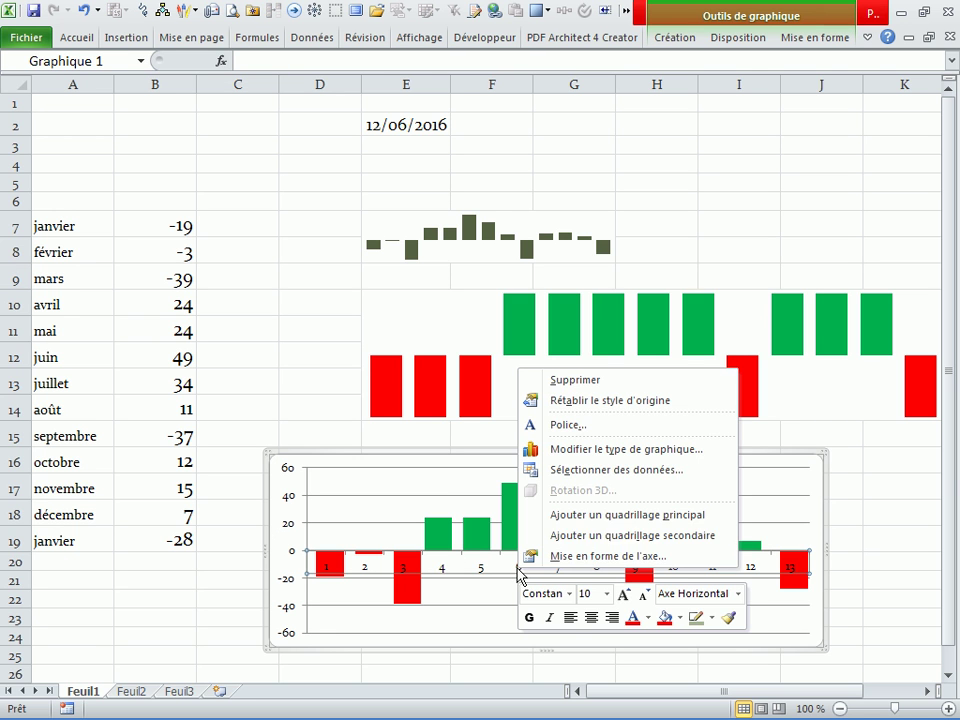
{"action": "left_click", "coordinate": [520, 470]}
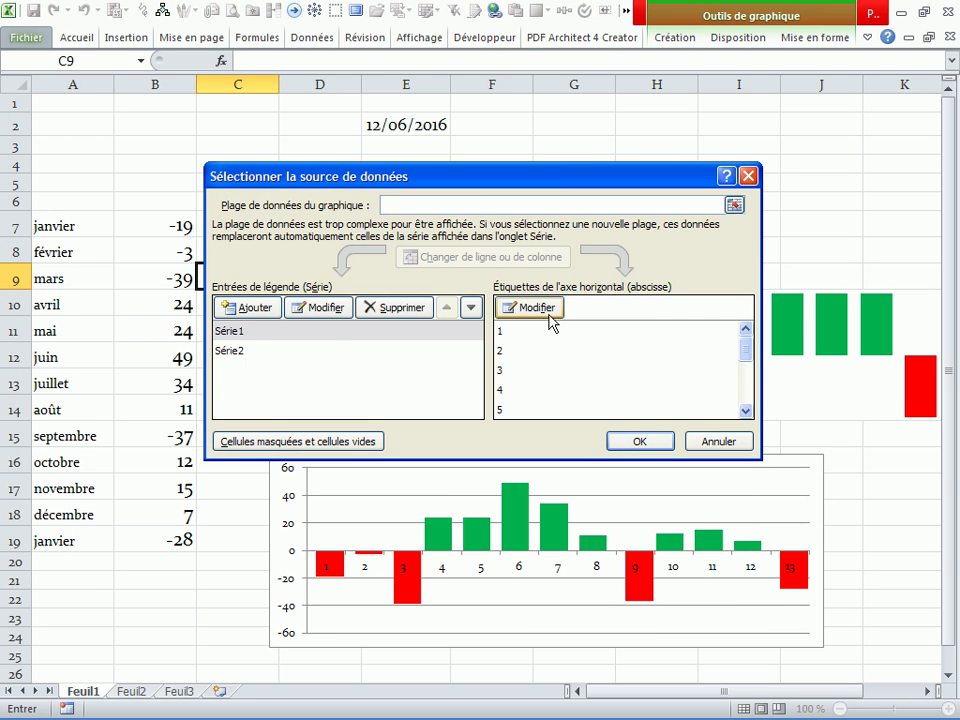
{"action": "left_click", "coordinate": [536, 307]}
{"action": "left_click_drag", "start_coordinate": [60, 226], "coordinate": [75, 535]}
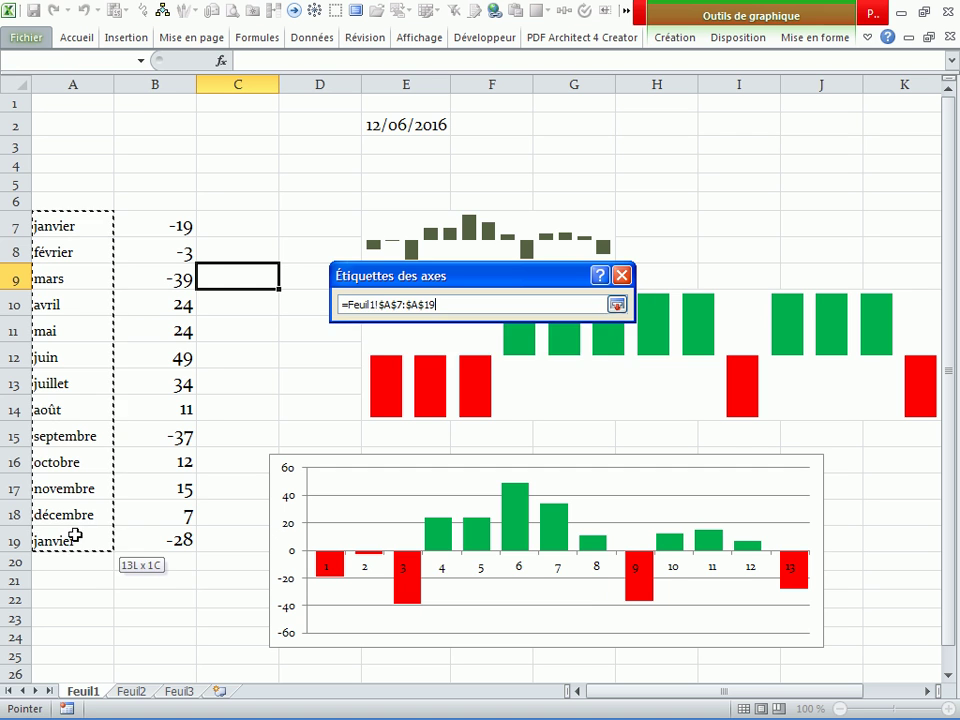
{"action": "left_click", "coordinate": [529, 344]}
{"action": "left_click", "coordinate": [628, 438]}
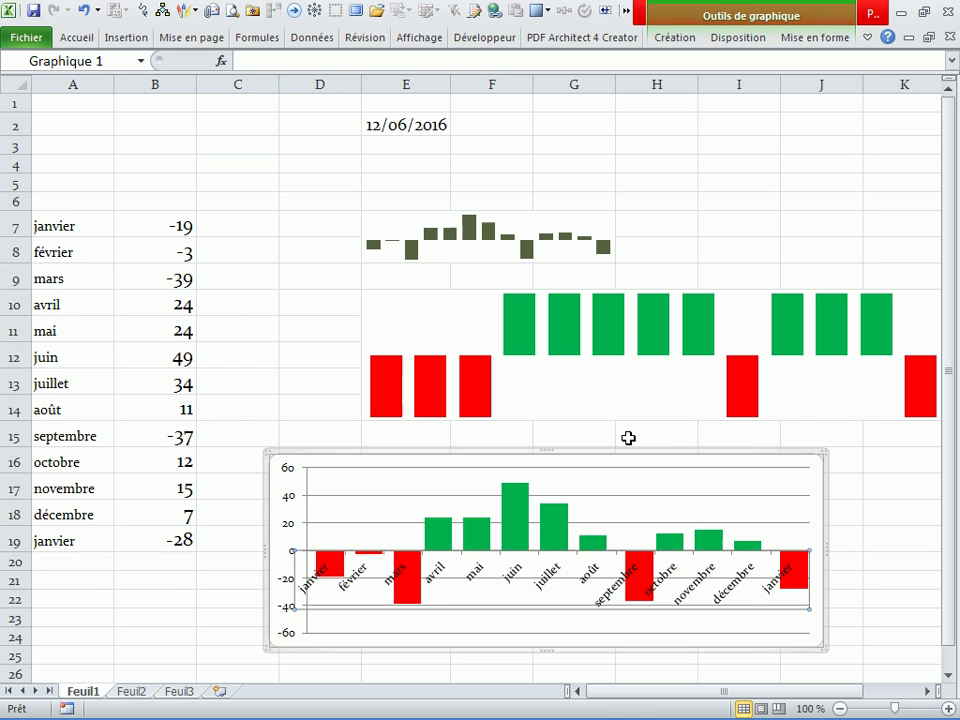
{"action": "left_click", "coordinate": [792, 430]}
Step: Recalculate twice with F9, then start typing the author's name in G3
{"action": "key", "text": "F9"}
{"action": "key", "text": "F9"}
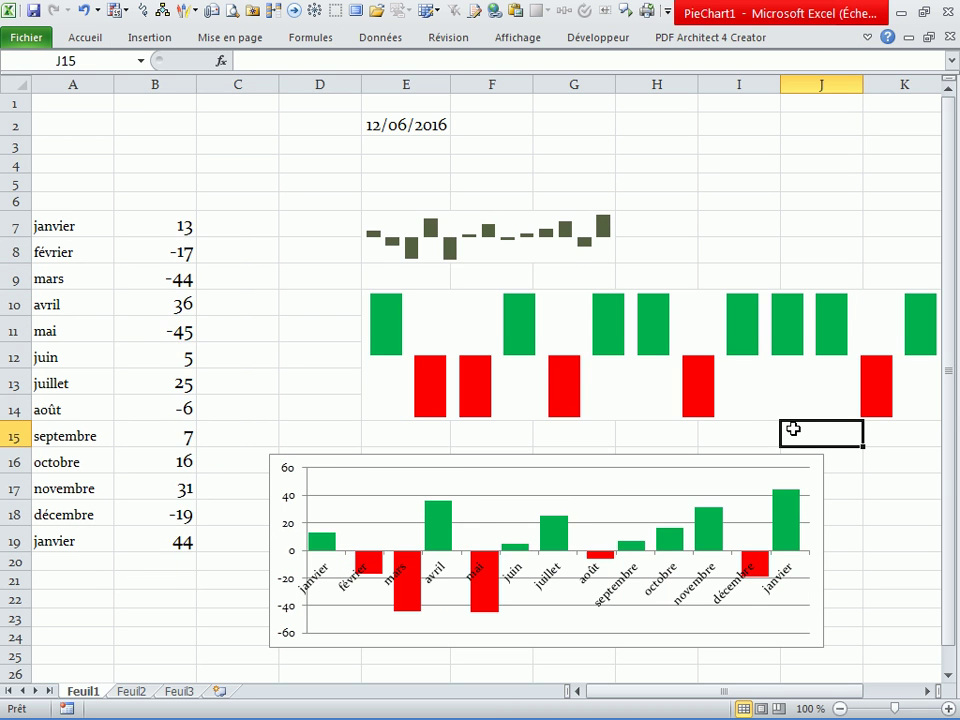
{"action": "key", "text": "F9"}
{"action": "key", "text": "F9"}
{"action": "key", "text": "F9"}
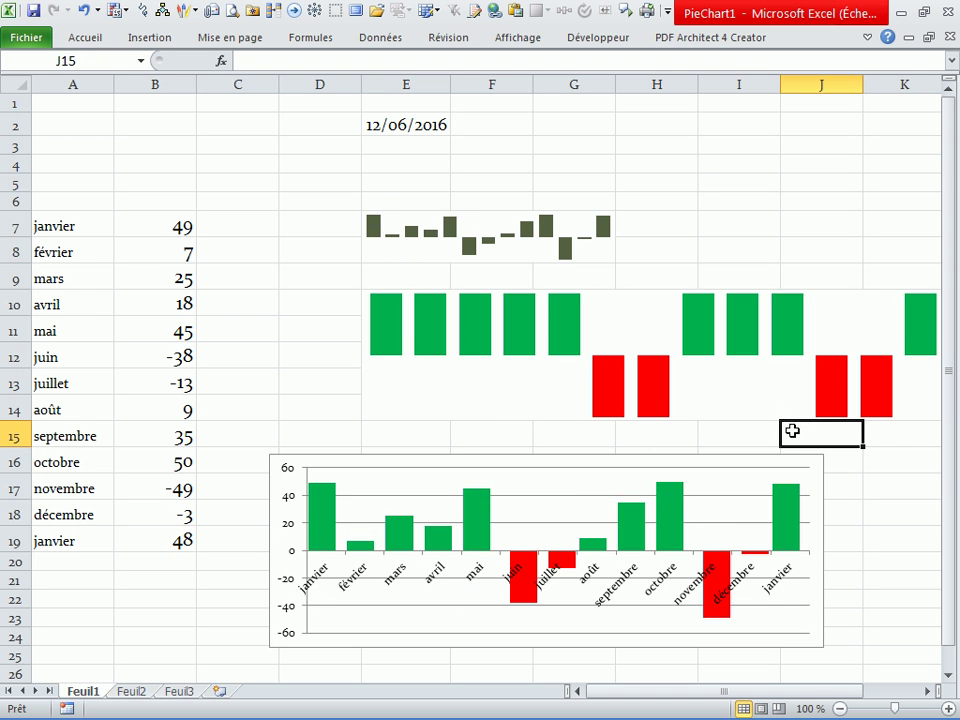
{"action": "left_click", "coordinate": [684, 193]}
{"action": "left_click", "coordinate": [557, 155]}
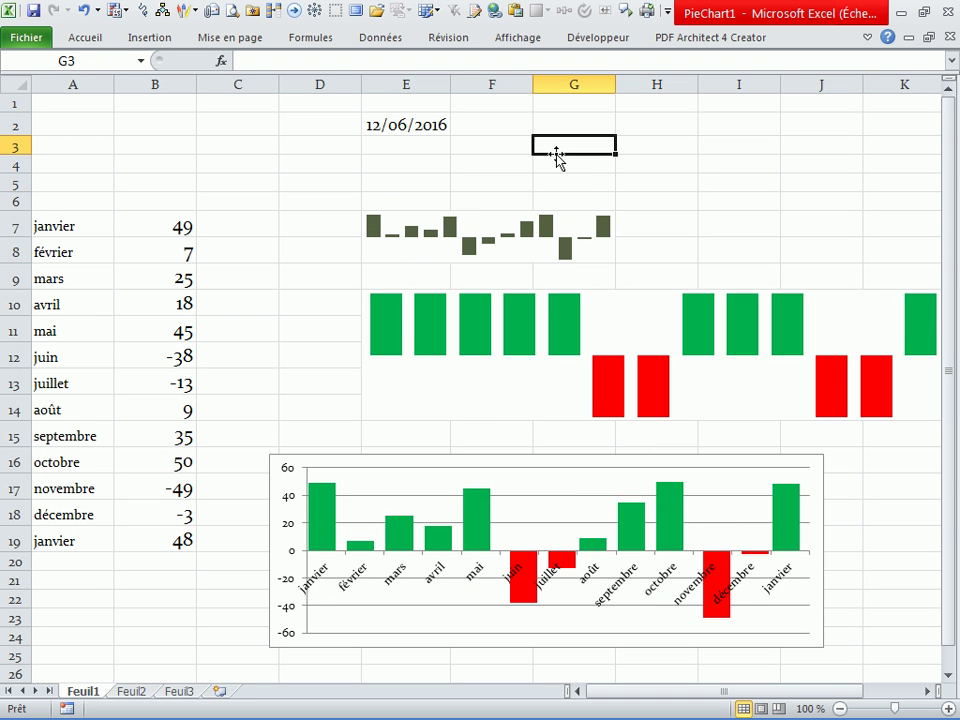
{"action": "type", "text": "sihamidi"}
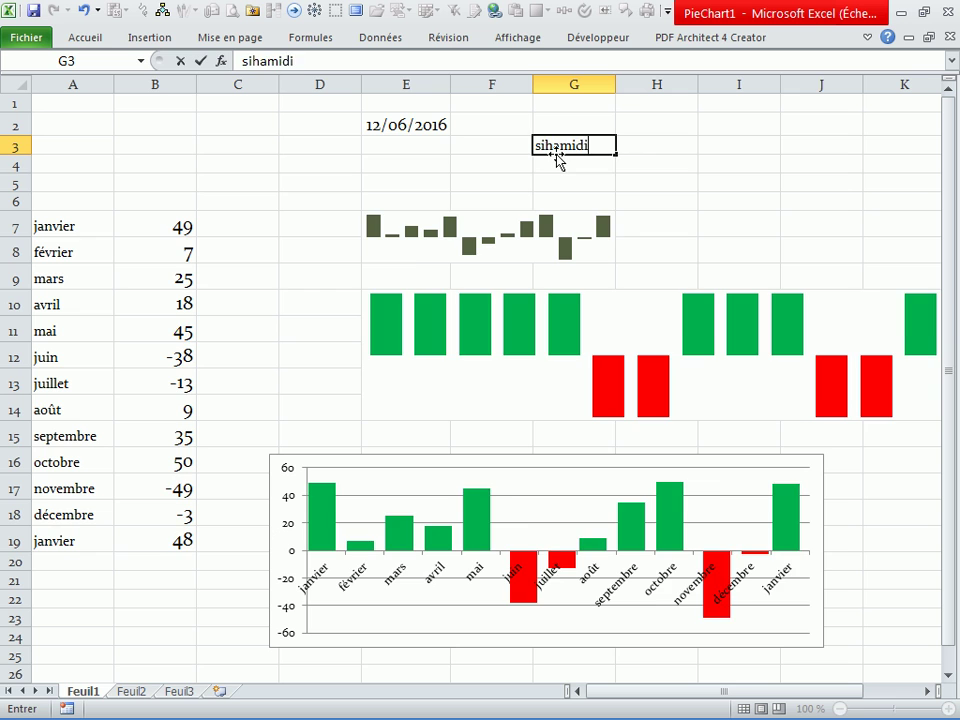